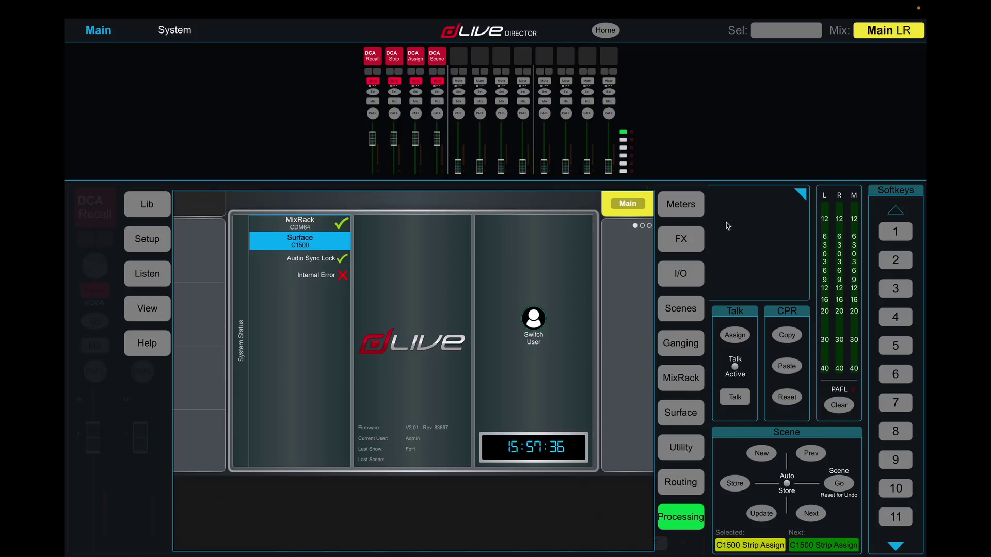
Open the Strip Assign setup and remove DCA 1–4 from layer A of bank 1.
{"action": "left_click", "coordinate": [685, 413]}
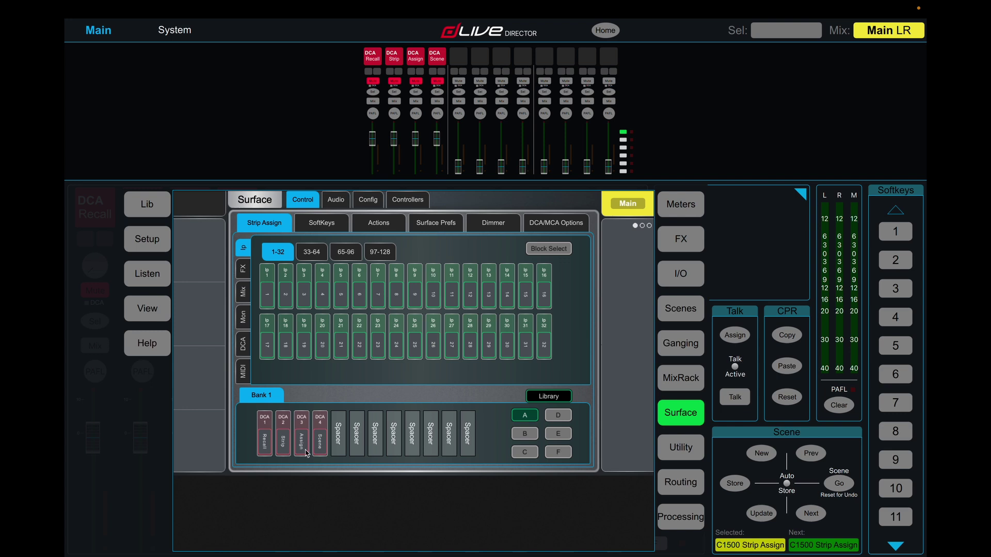
{"action": "left_click_drag", "start_coordinate": [325, 438], "coordinate": [321, 372]}
{"action": "left_click", "coordinate": [310, 414]}
{"action": "left_click_drag", "start_coordinate": [310, 414], "coordinate": [307, 369]}
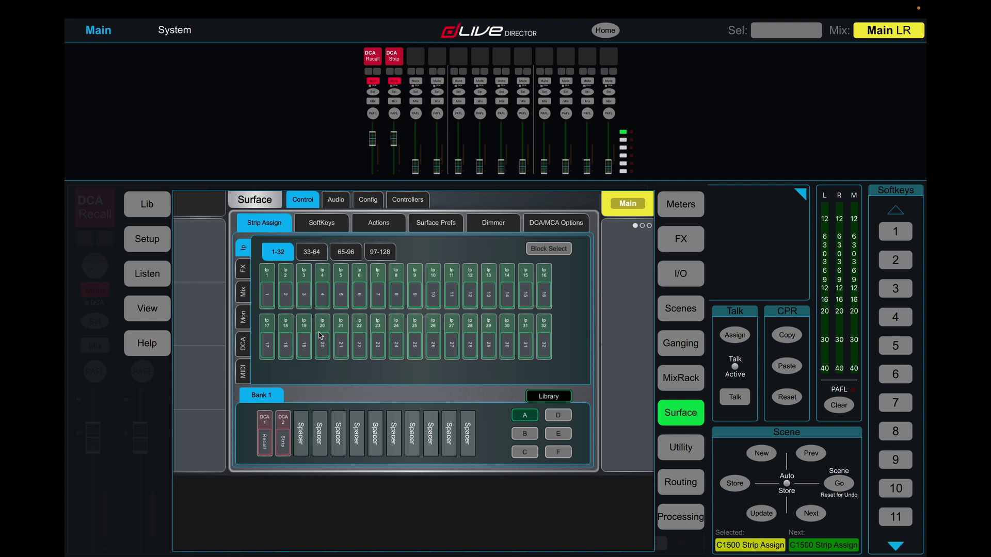
{"action": "left_click", "coordinate": [283, 429]}
{"action": "left_click_drag", "start_coordinate": [283, 429], "coordinate": [273, 336]}
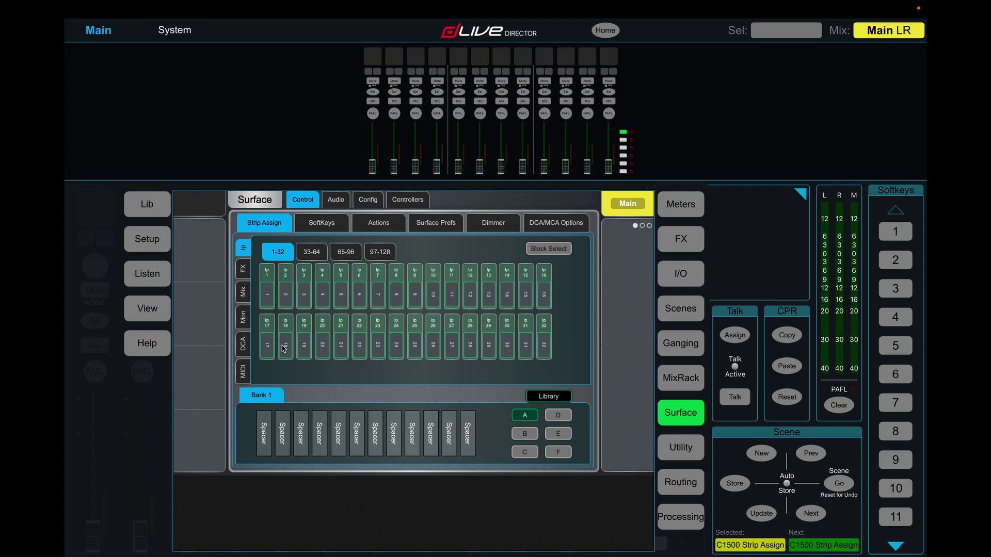
Clear the DCA strips from layers B and C of bank 1.
{"action": "left_click", "coordinate": [524, 436]}
{"action": "left_click_drag", "start_coordinate": [325, 438], "coordinate": [318, 351]}
{"action": "left_click_drag", "start_coordinate": [304, 431], "coordinate": [274, 391]}
{"action": "left_click_drag", "start_coordinate": [265, 431], "coordinate": [268, 356]}
{"action": "left_click", "coordinate": [525, 452]}
{"action": "left_click_drag", "start_coordinate": [320, 433], "coordinate": [300, 382]}
{"action": "left_click_drag", "start_coordinate": [283, 433], "coordinate": [262, 408]}
Clear the DCA strips from layers D and E of bank 1.
{"action": "left_click", "coordinate": [558, 415]}
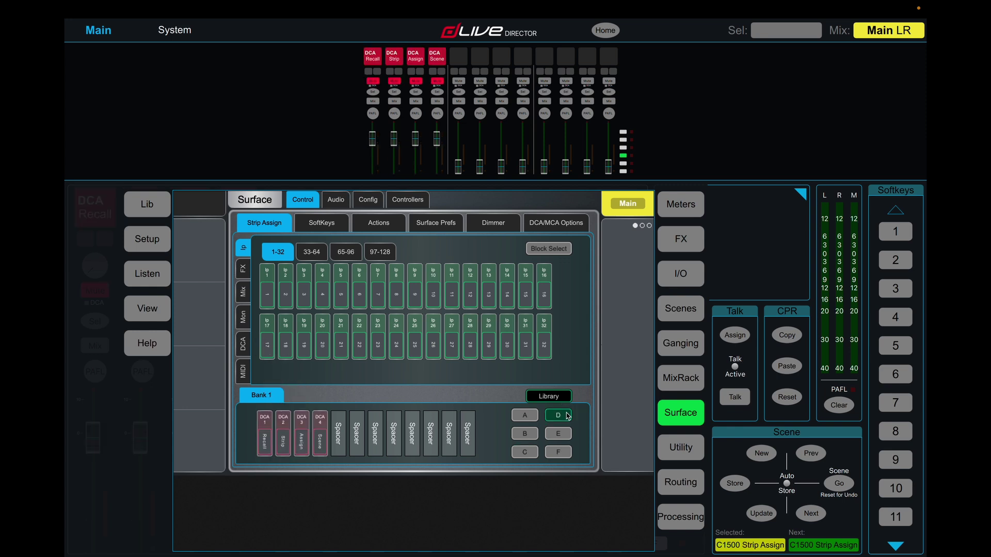
{"action": "left_click_drag", "start_coordinate": [327, 432], "coordinate": [302, 351]}
{"action": "left_click_drag", "start_coordinate": [283, 436], "coordinate": [264, 361]}
{"action": "left_click", "coordinate": [560, 435]}
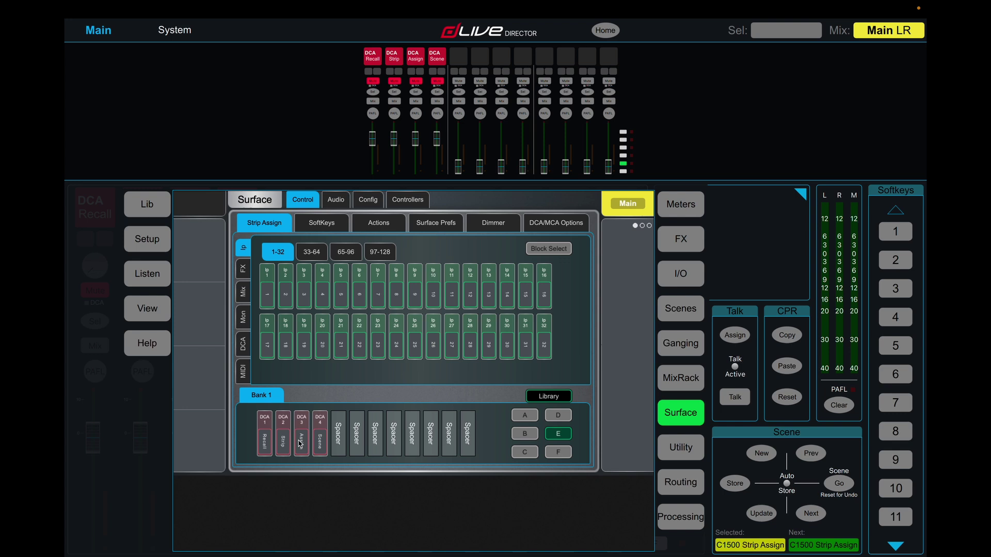
{"action": "left_click_drag", "start_coordinate": [317, 439], "coordinate": [317, 274]}
{"action": "left_click_drag", "start_coordinate": [301, 436], "coordinate": [283, 362]}
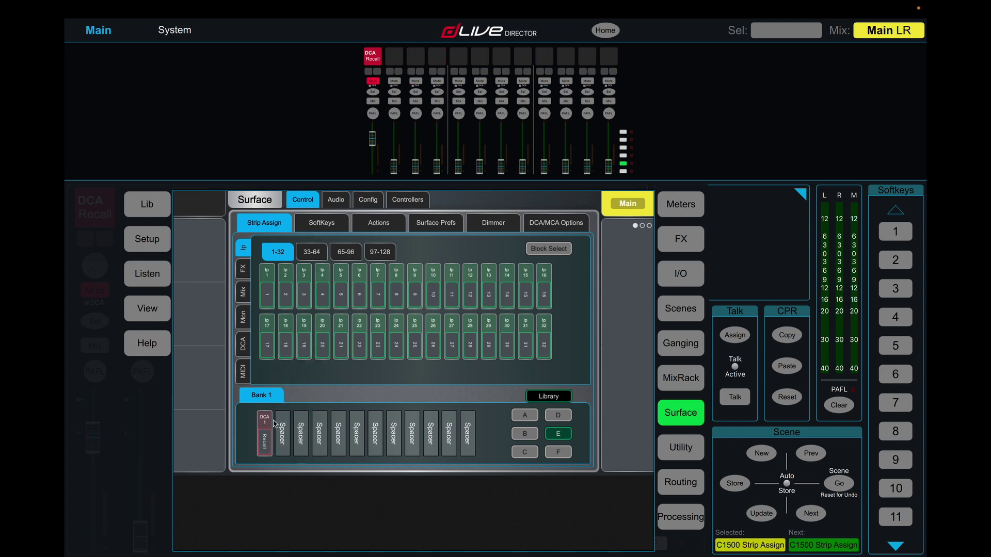
{"action": "left_click_drag", "start_coordinate": [264, 433], "coordinate": [266, 393]}
Remove DCA 1–4 from layer F of bank 1, leaving only spacers.
{"action": "left_click", "coordinate": [558, 452]}
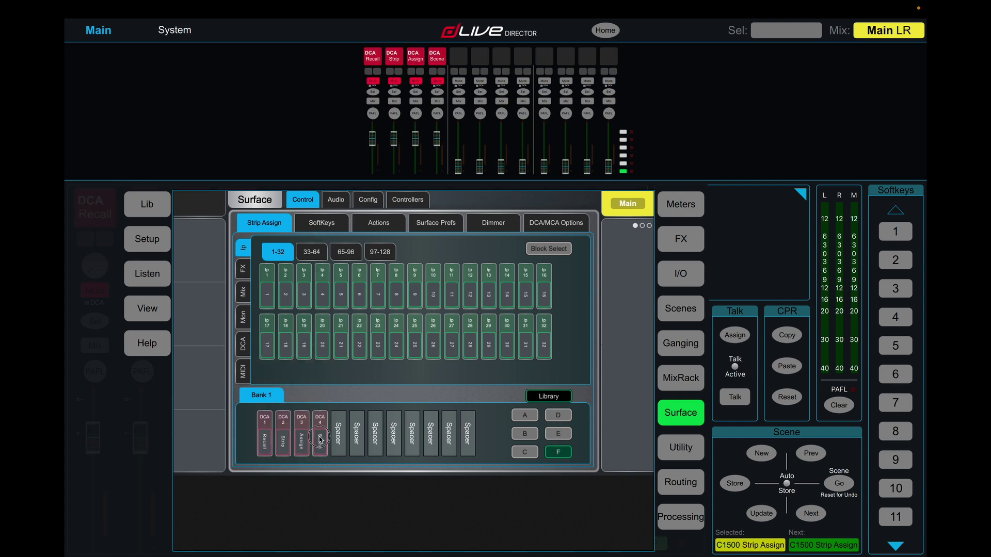
{"action": "left_click_drag", "start_coordinate": [320, 436], "coordinate": [316, 362]}
{"action": "left_click_drag", "start_coordinate": [301, 436], "coordinate": [303, 350]}
{"action": "left_click_drag", "start_coordinate": [282, 454], "coordinate": [280, 351]}
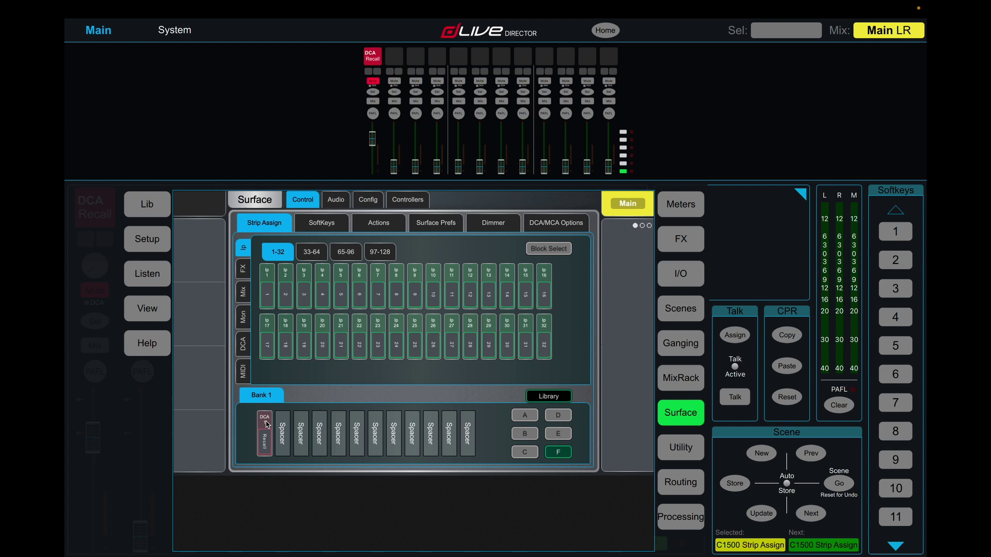
{"action": "left_click_drag", "start_coordinate": [266, 422], "coordinate": [286, 350]}
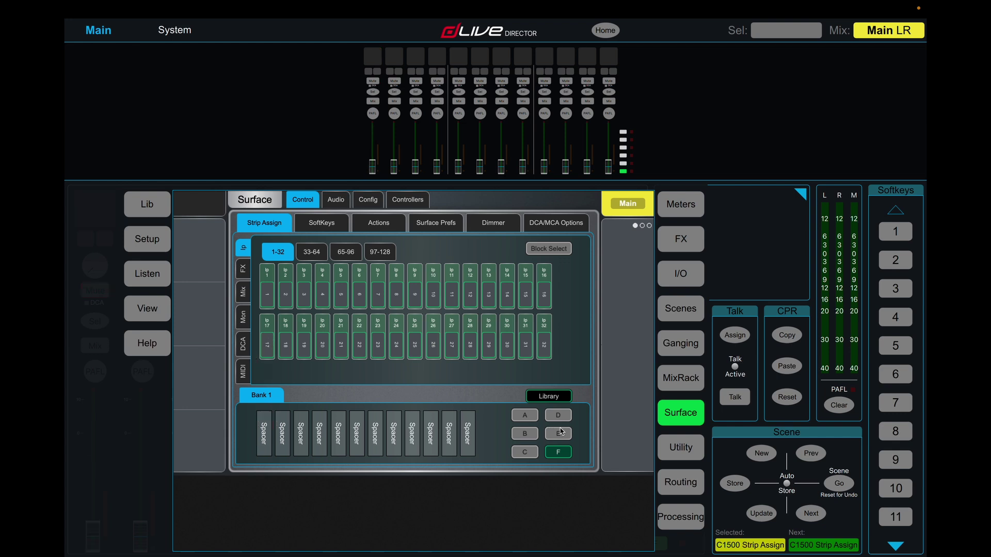
Switch bank 1 to layer A, glance at layer F, then return to layer A.
{"action": "left_click", "coordinate": [531, 418]}
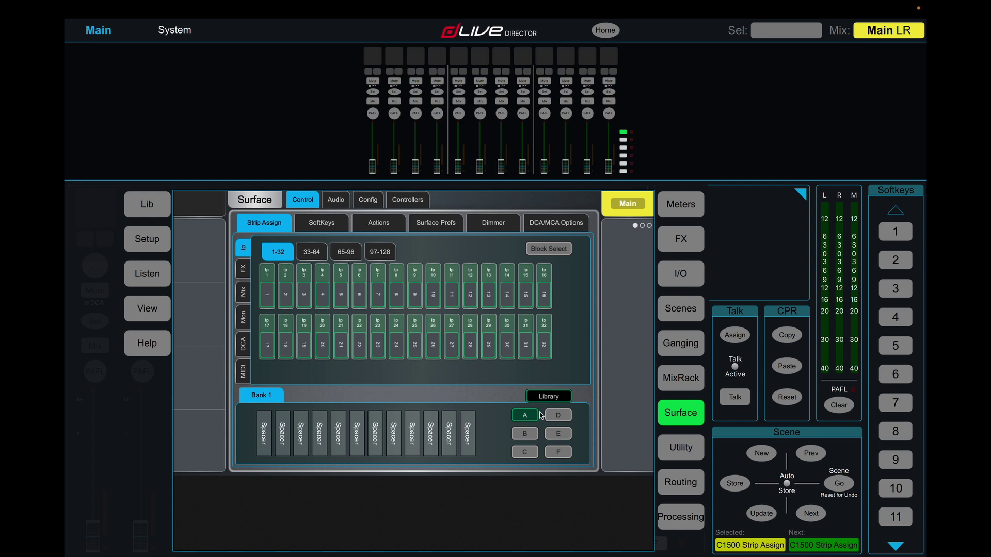
{"action": "left_click", "coordinate": [560, 454]}
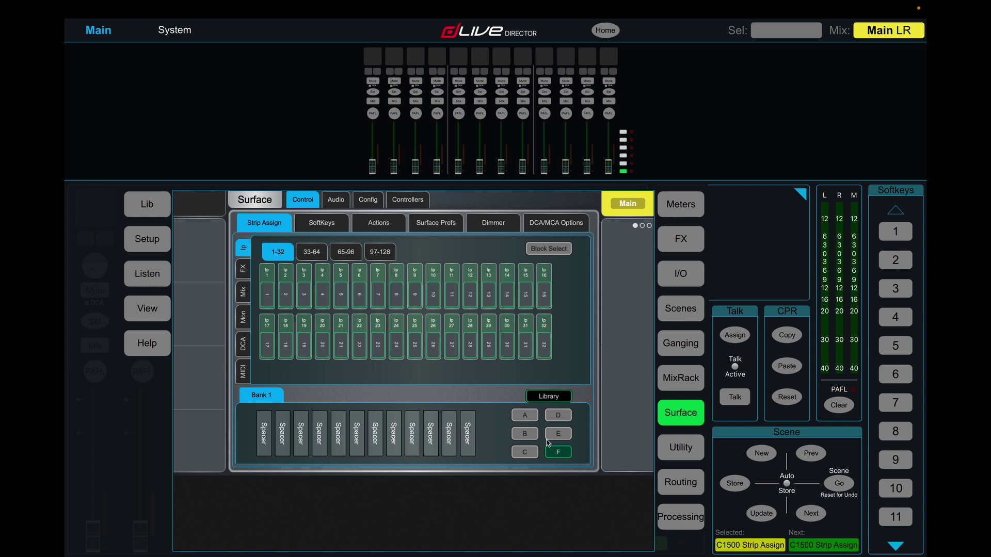
{"action": "left_click", "coordinate": [532, 419]}
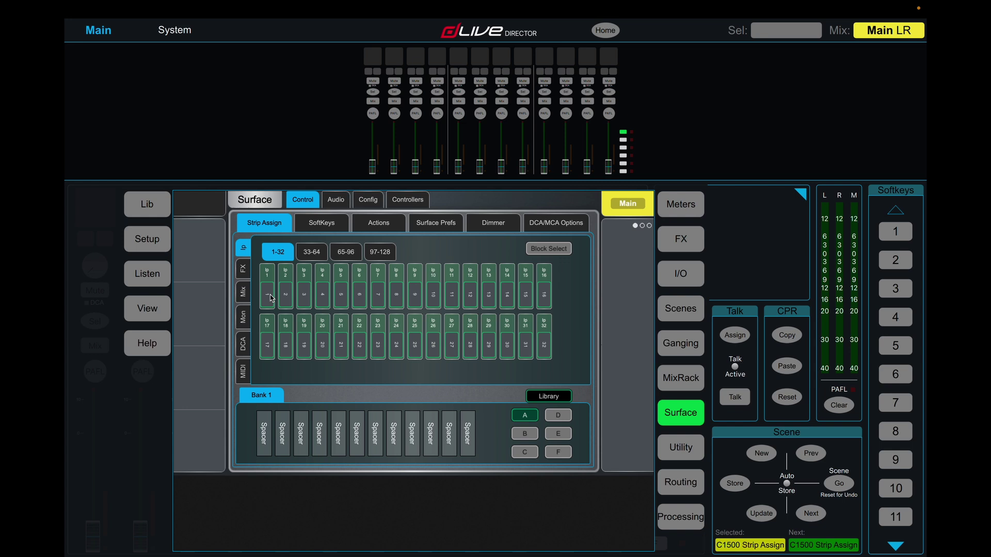
Place Ip 1 and Ip 2, then block-select Ip 3–12 into bank 1 layer A slots 3–12.
{"action": "left_click_drag", "start_coordinate": [269, 283], "coordinate": [264, 435]}
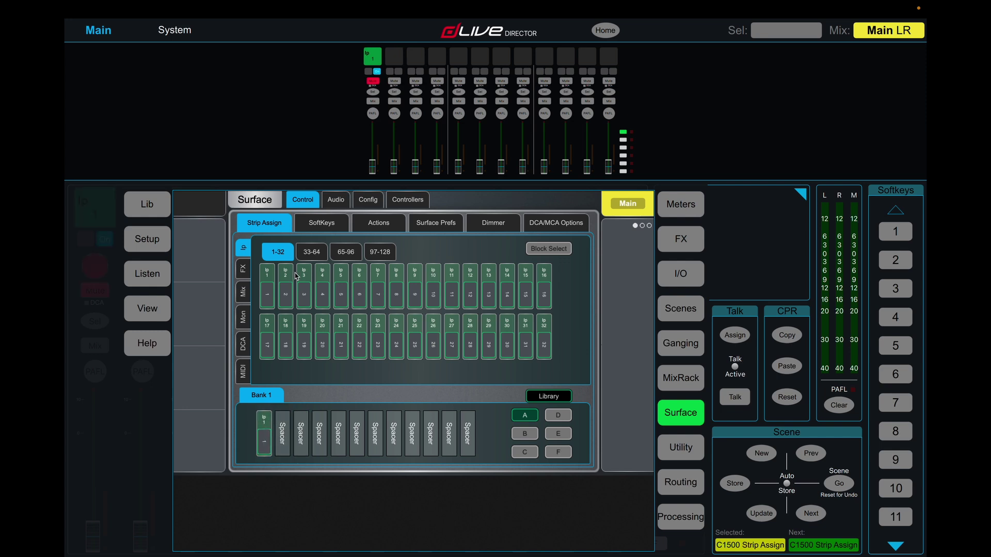
{"action": "left_click_drag", "start_coordinate": [296, 276], "coordinate": [267, 435]}
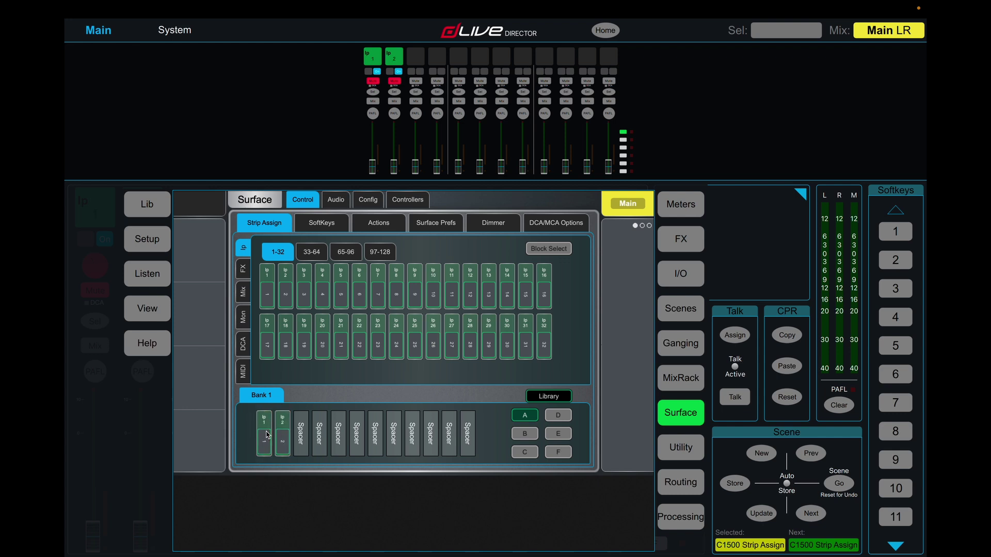
{"action": "left_click", "coordinate": [544, 252]}
{"action": "left_click", "coordinate": [305, 299]}
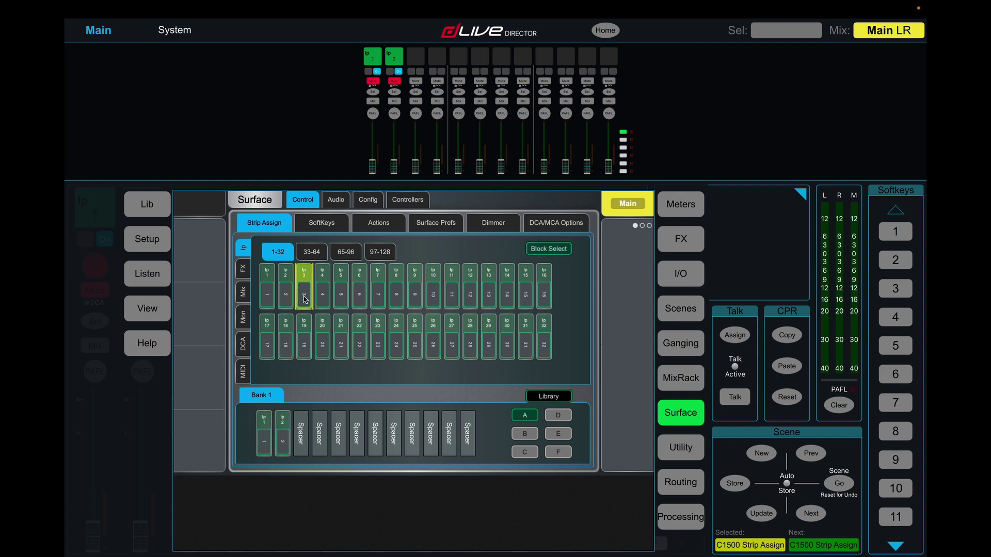
{"action": "left_click", "coordinate": [471, 292]}
{"action": "left_click_drag", "start_coordinate": [305, 281], "coordinate": [303, 432]}
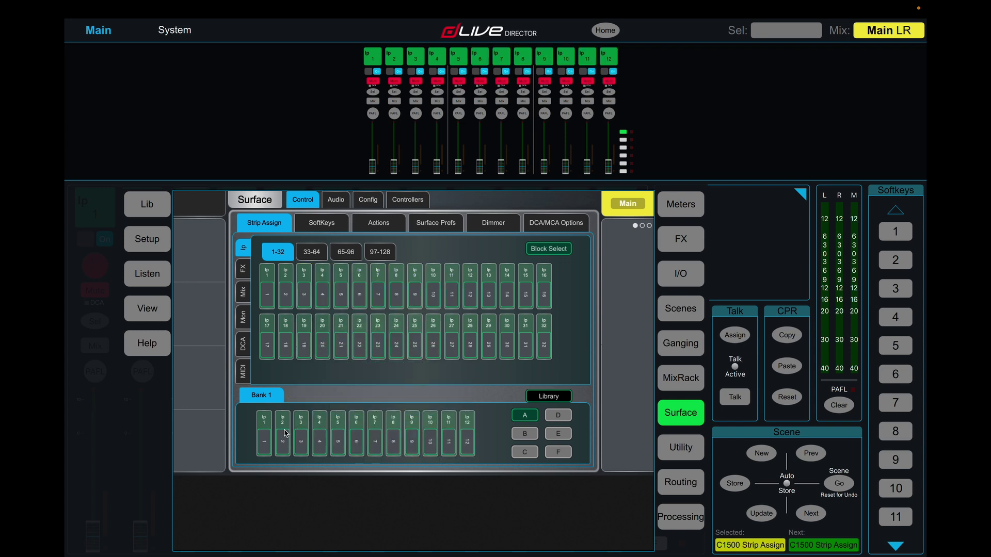
{"action": "left_click", "coordinate": [546, 252]}
Block-select Ip 13–24 and place them on layer B of bank 1.
{"action": "left_click", "coordinate": [530, 434]}
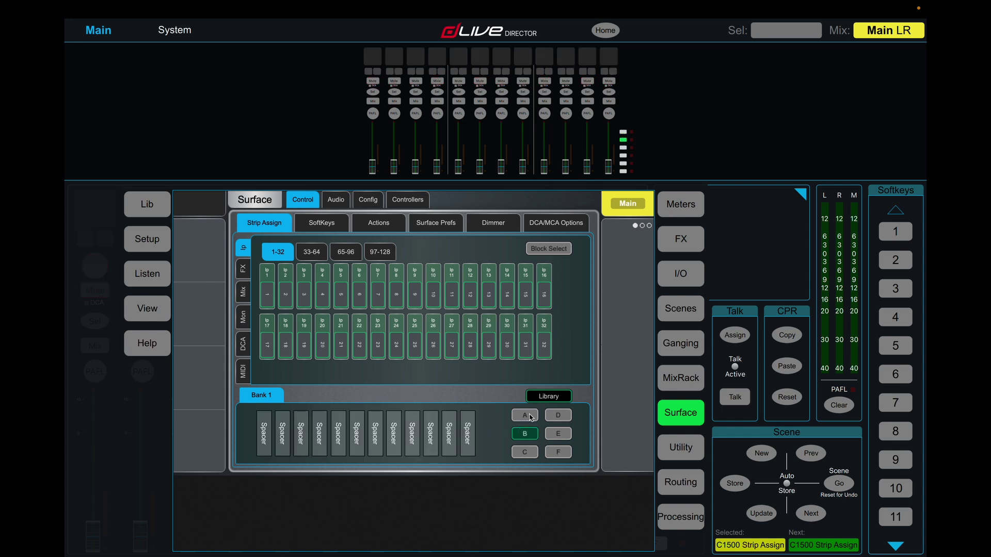
{"action": "left_click", "coordinate": [565, 246]}
{"action": "left_click", "coordinate": [493, 284]}
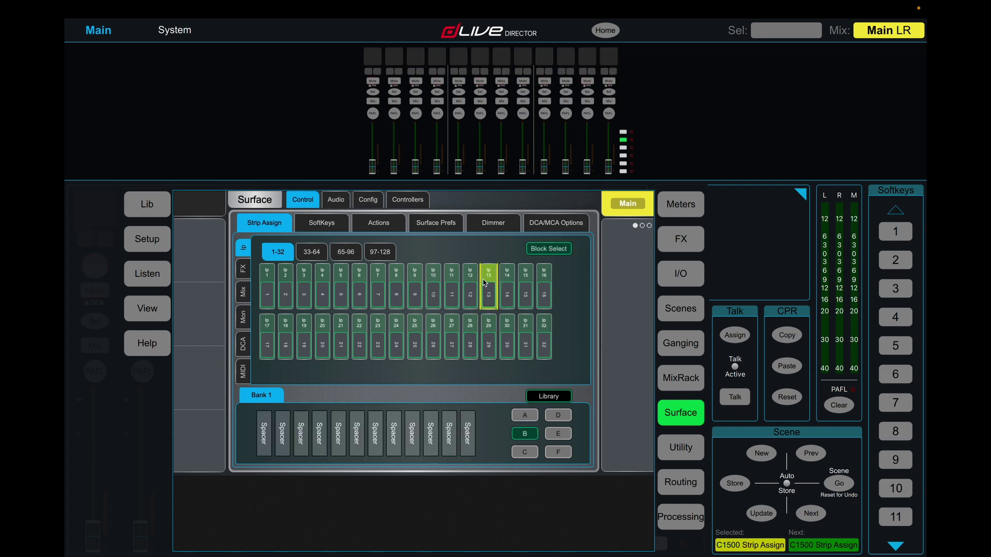
{"action": "left_click", "coordinate": [394, 342]}
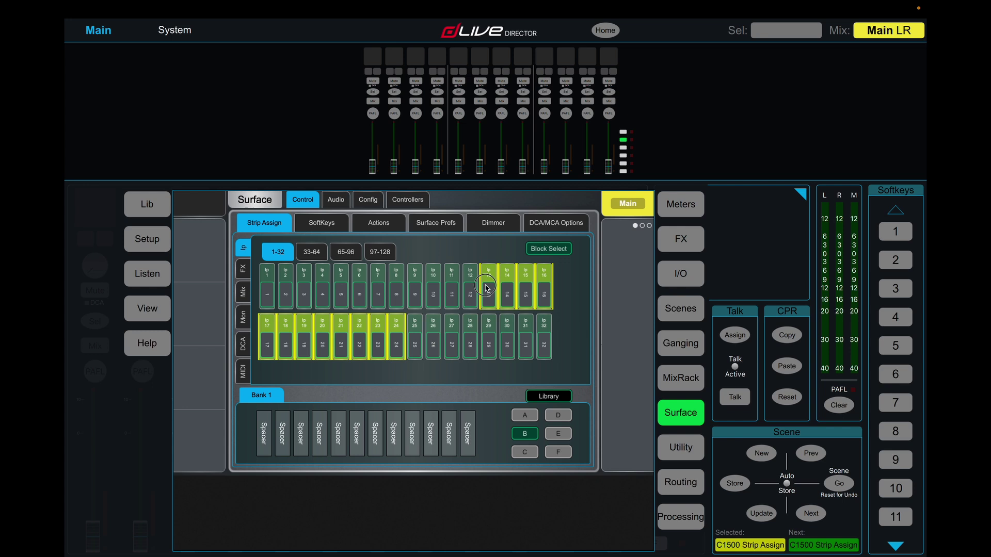
{"action": "left_click", "coordinate": [263, 438]}
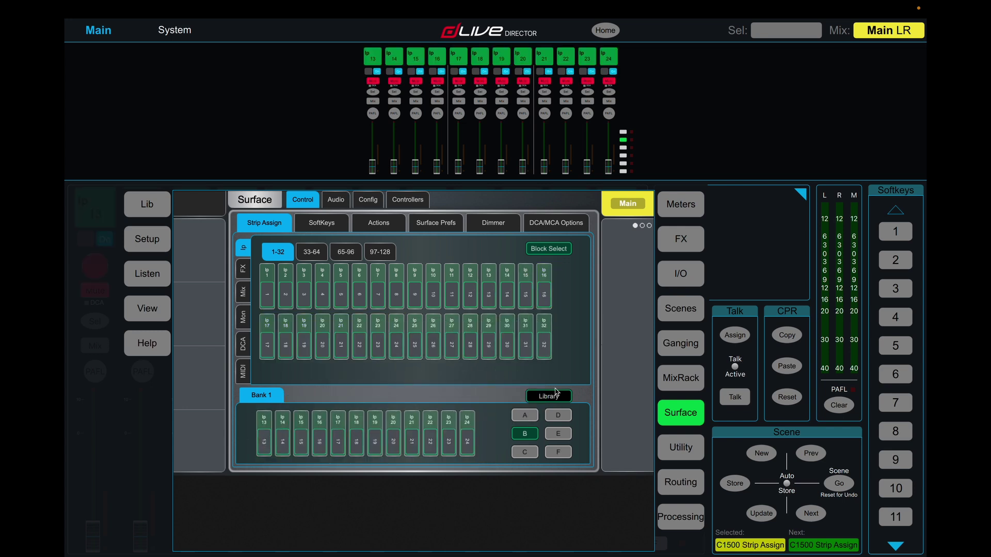
{"action": "left_click", "coordinate": [560, 436]}
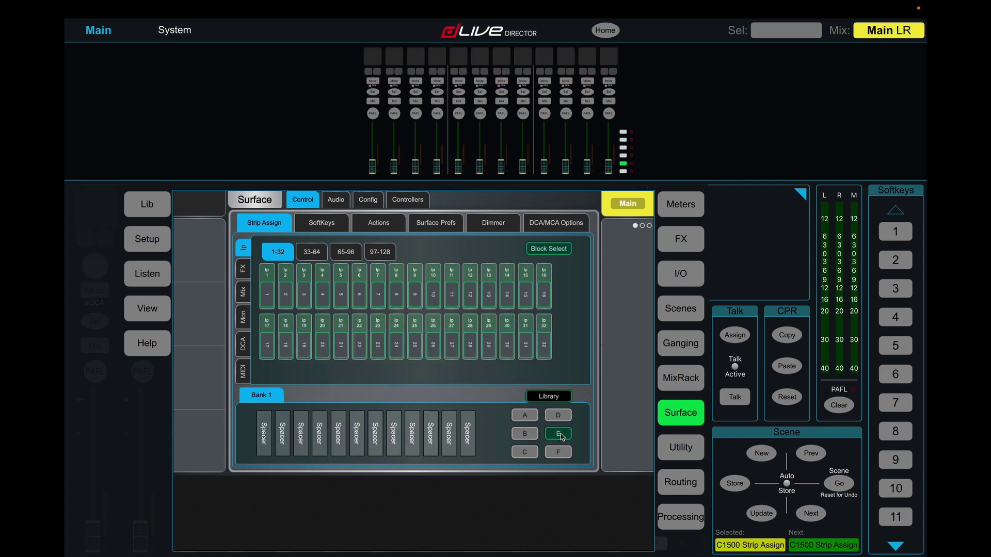
{"action": "left_click", "coordinate": [534, 436]}
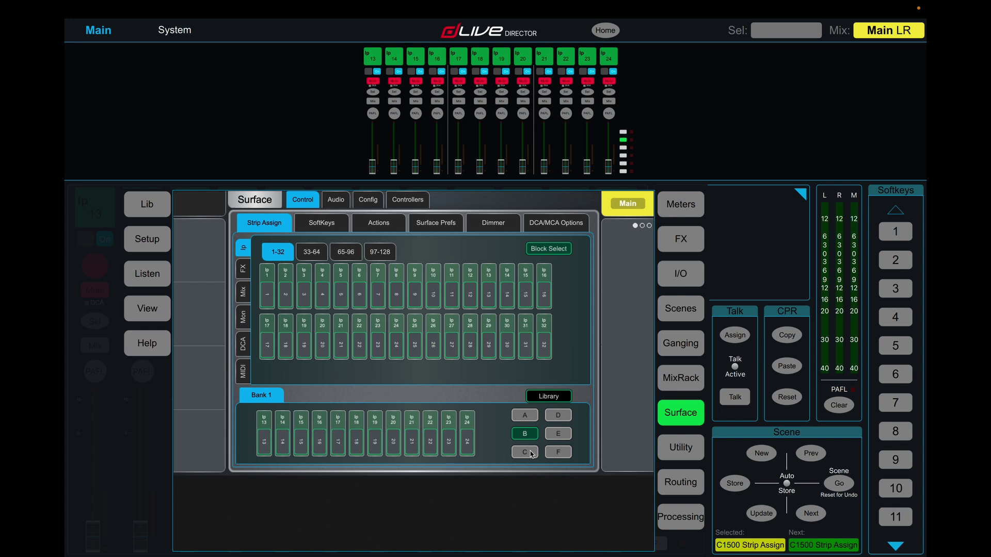
Place Ip 25–32 on layer C of bank 1, then return to layer A.
{"action": "left_click", "coordinate": [525, 453]}
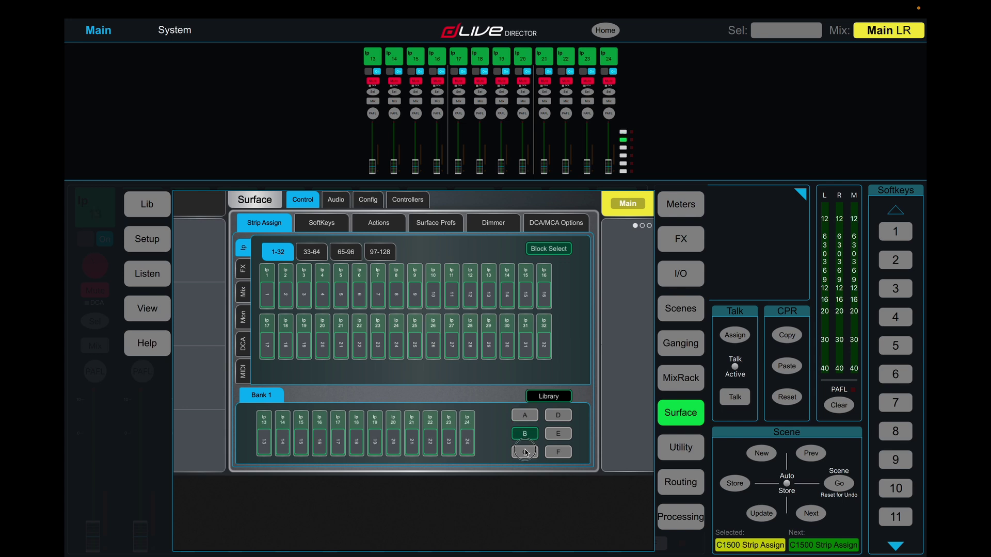
{"action": "left_click", "coordinate": [550, 250]}
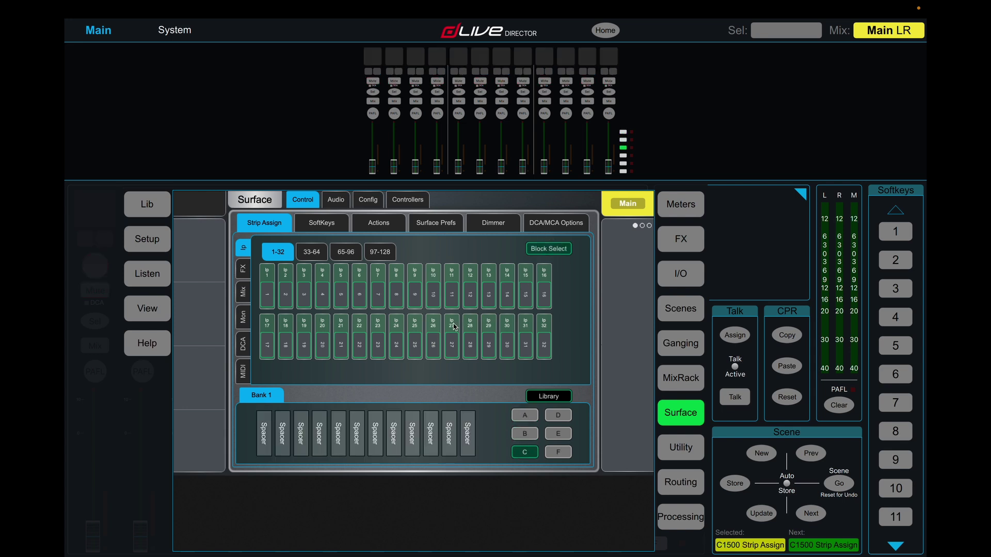
{"action": "left_click", "coordinate": [415, 337]}
{"action": "left_click", "coordinate": [544, 338]}
{"action": "left_click_drag", "start_coordinate": [426, 348], "coordinate": [264, 436]}
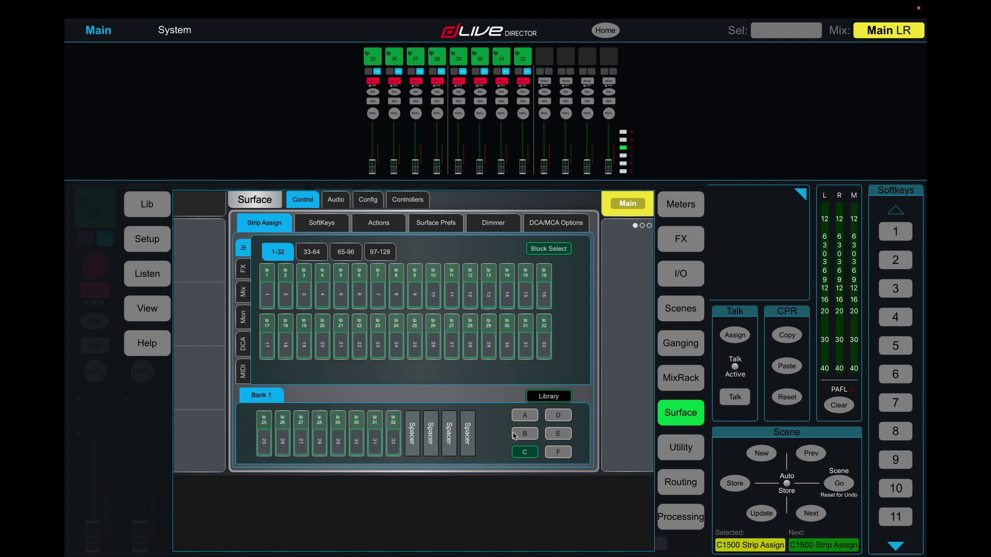
{"action": "left_click", "coordinate": [525, 415]}
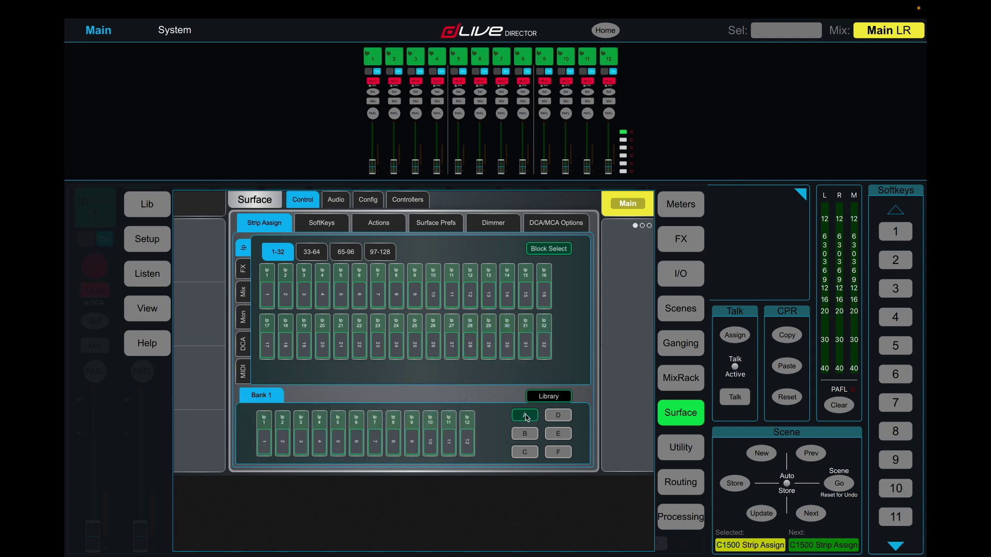
{"action": "left_click", "coordinate": [568, 249]}
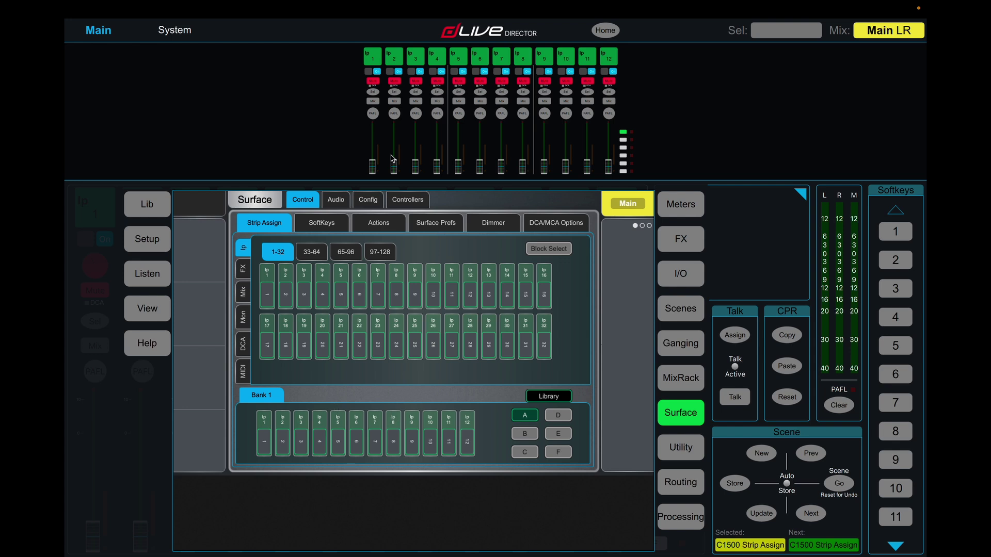
Select input Ip 1 and bring up its name and colour editor.
{"action": "left_click", "coordinate": [374, 57]}
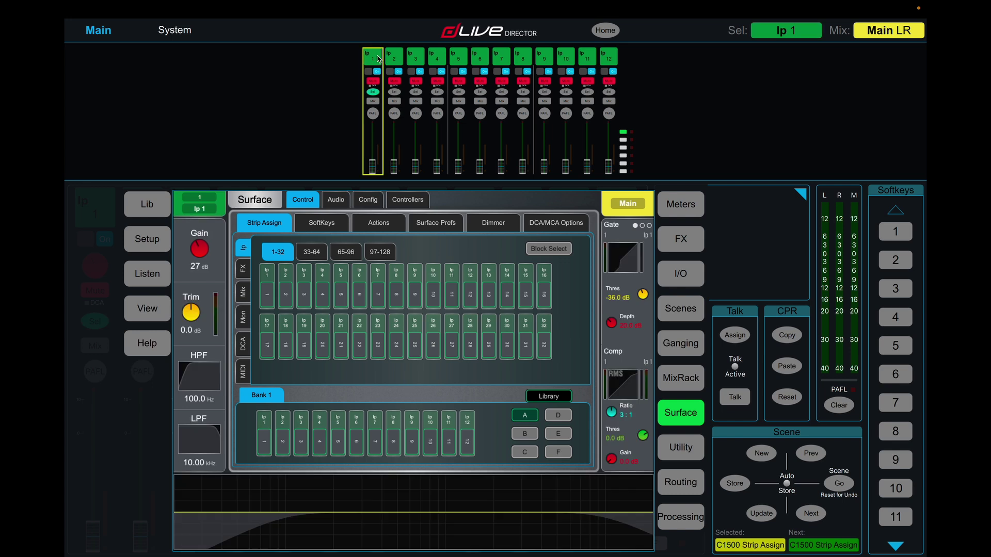
{"action": "left_click", "coordinate": [206, 205]}
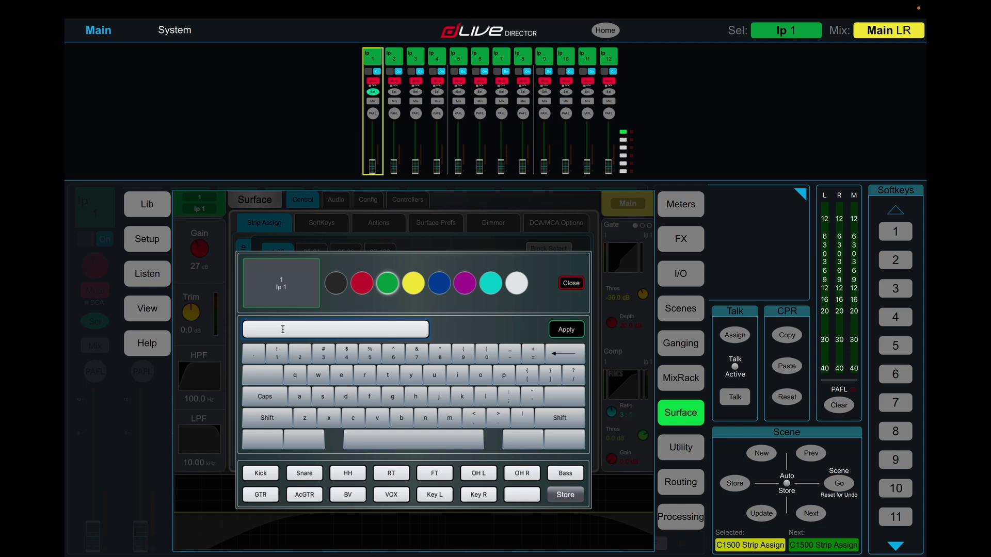
Name inputs 1–5 K IN, K OUT, SNR T, SNR B and HATS, coloured red.
{"action": "left_click", "coordinate": [362, 284]}
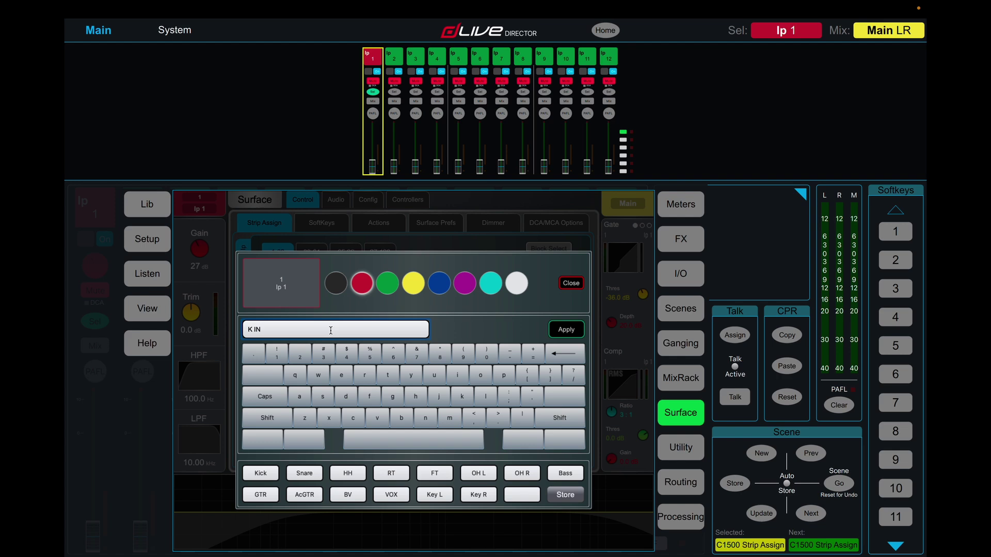
{"action": "key", "text": "Return"}
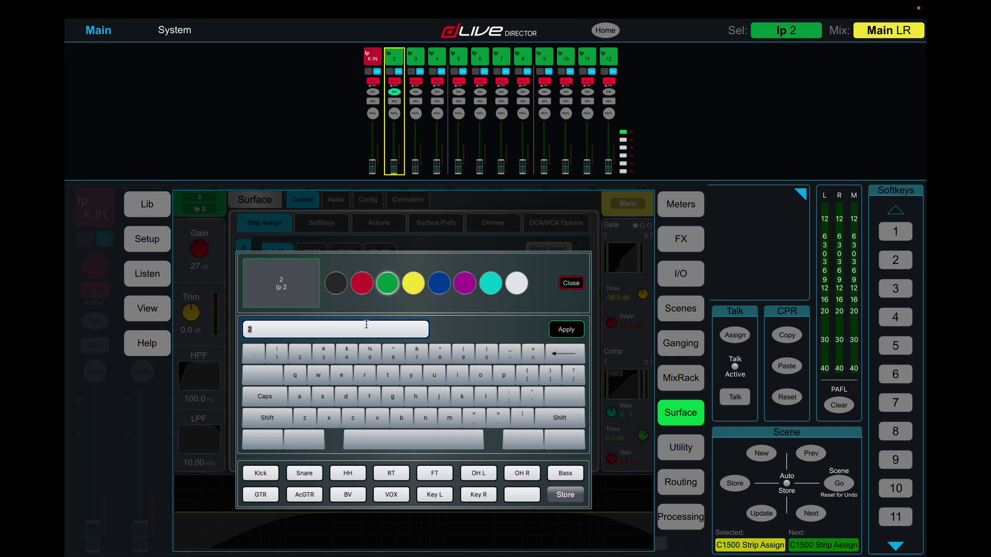
{"action": "left_click", "coordinate": [363, 285]}
{"action": "type", "text": "T"}
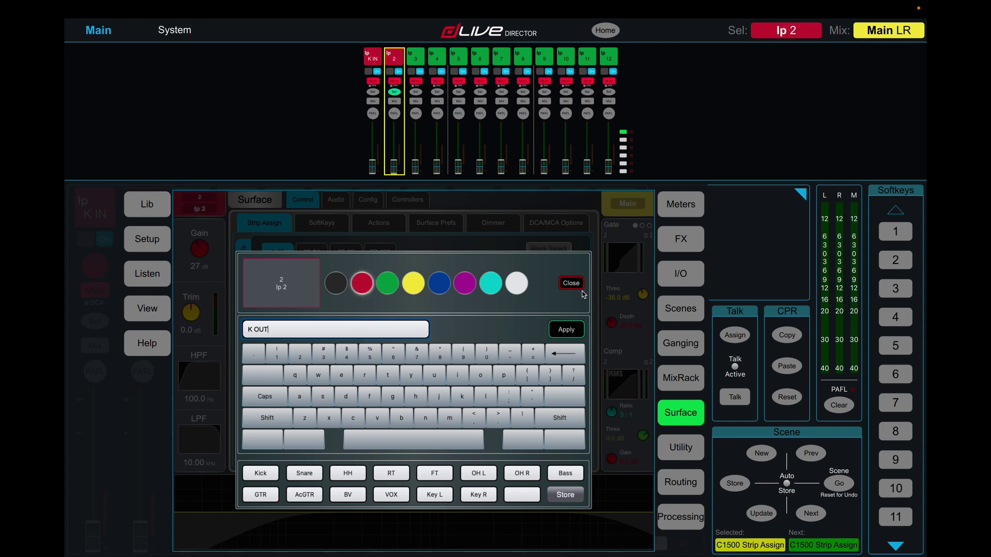
{"action": "left_click", "coordinate": [566, 329]}
{"action": "type", "text": "SNR T"}
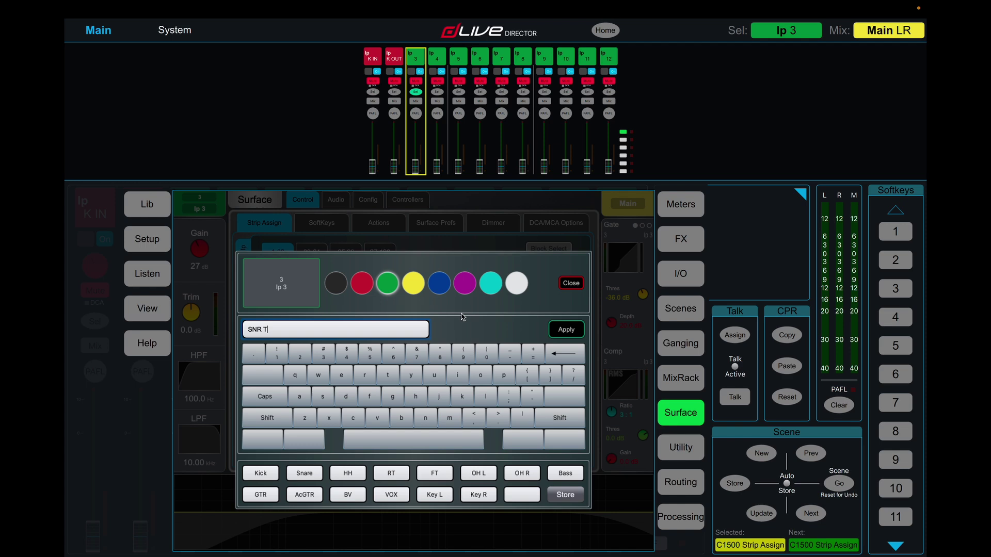
{"action": "left_click", "coordinate": [370, 290]}
{"action": "left_click", "coordinate": [564, 333]}
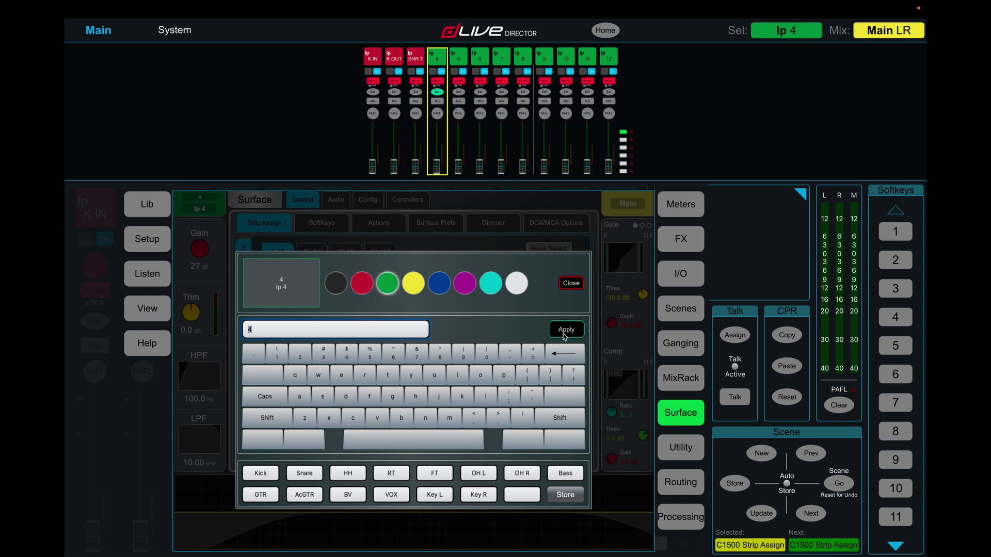
{"action": "type", "text": "SNR B"}
{"action": "left_click", "coordinate": [364, 286]}
{"action": "key", "text": "Return"}
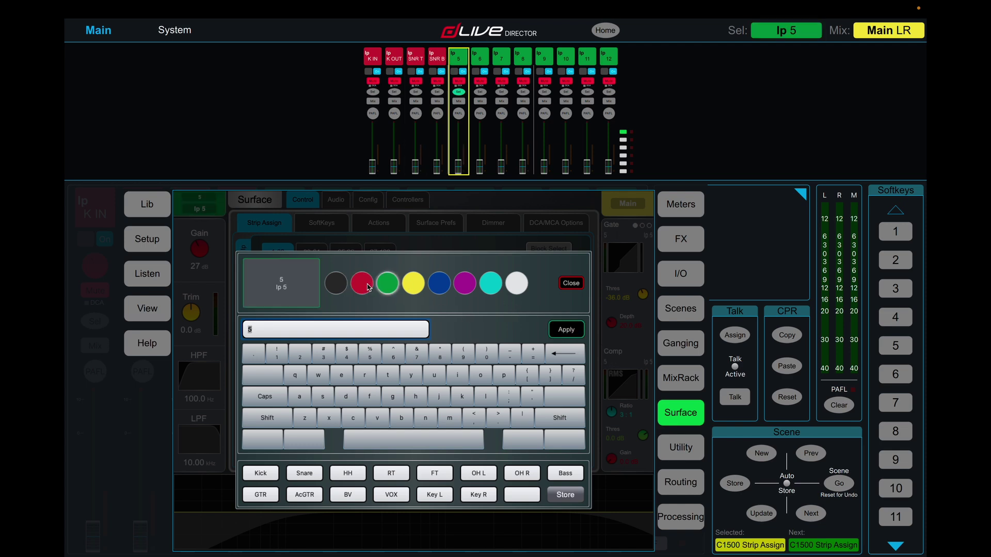
{"action": "type", "text": "HATS"}
{"action": "left_click", "coordinate": [369, 287]}
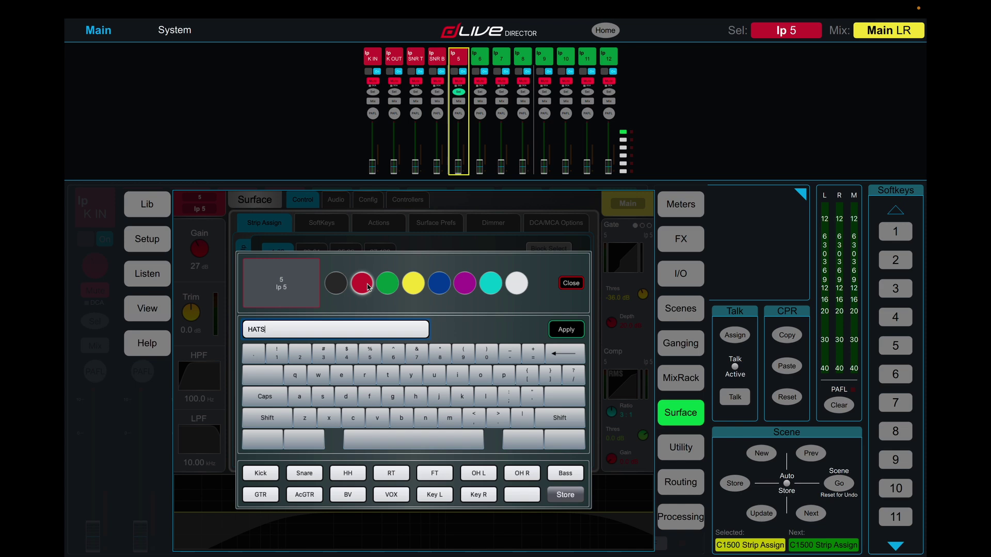
{"action": "key", "text": "Return"}
Name inputs 6–12 T1, T2, T3, OH L, OH R, BASS MIC and BASS DI in red.
{"action": "type", "text": "T1"}
{"action": "left_click", "coordinate": [369, 288]}
{"action": "key", "text": "Return"}
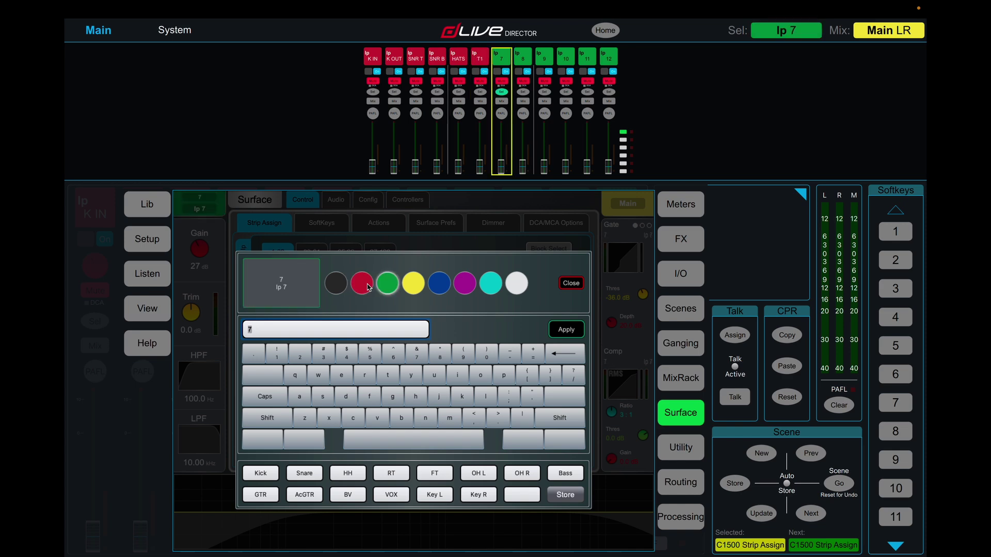
{"action": "type", "text": "T2"}
{"action": "left_click", "coordinate": [369, 287]}
{"action": "key", "text": "Return"}
{"action": "type", "text": "T3"}
{"action": "left_click", "coordinate": [369, 288]}
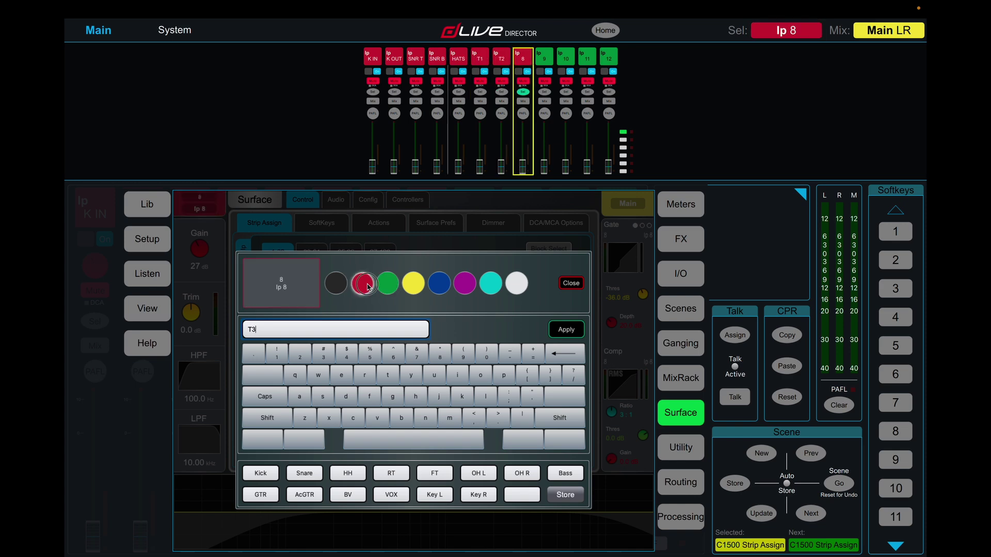
{"action": "key", "text": "Return"}
{"action": "left_click", "coordinate": [369, 287]}
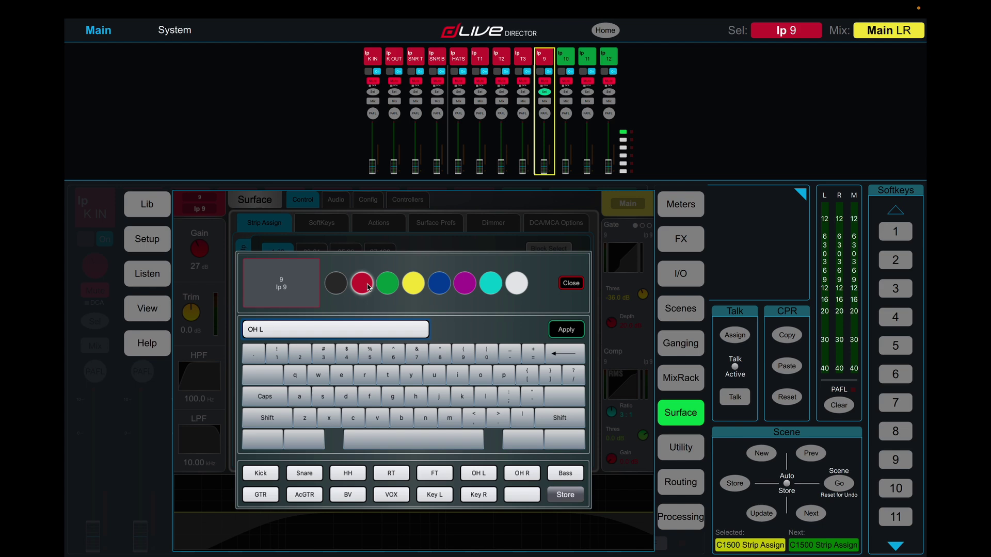
{"action": "key", "text": "Return"}
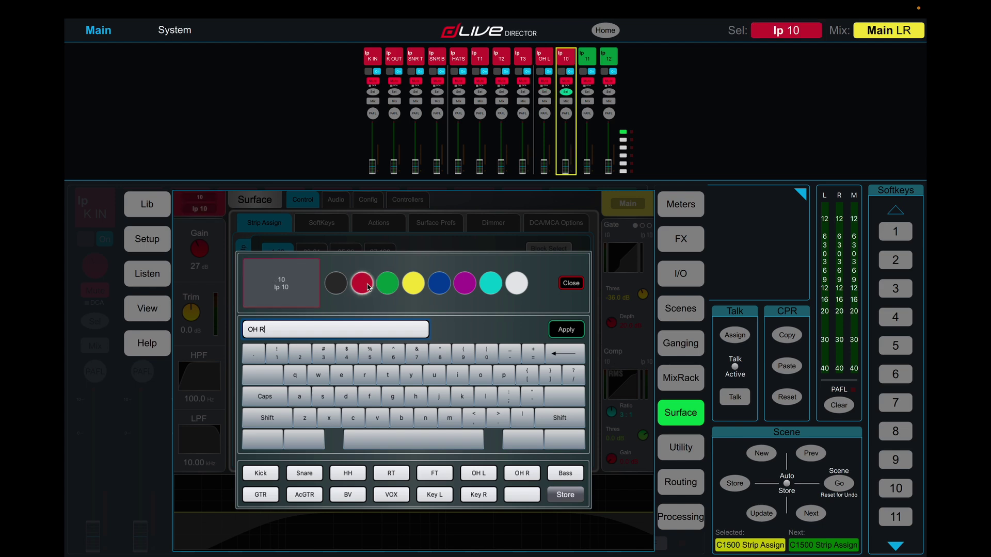
{"action": "key", "text": "Return"}
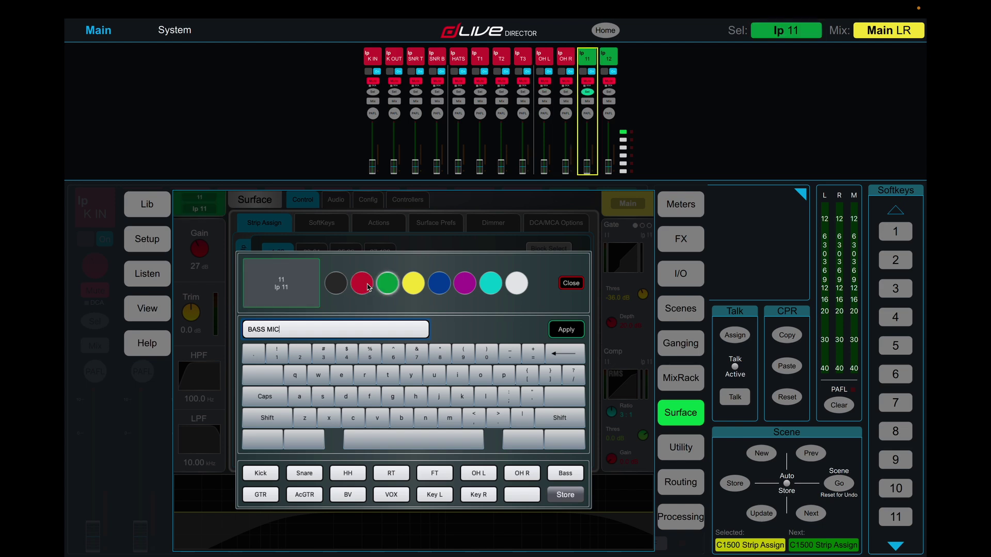
{"action": "key", "text": "Return"}
{"action": "type", "text": "BASS DI"}
{"action": "key", "text": "Return"}
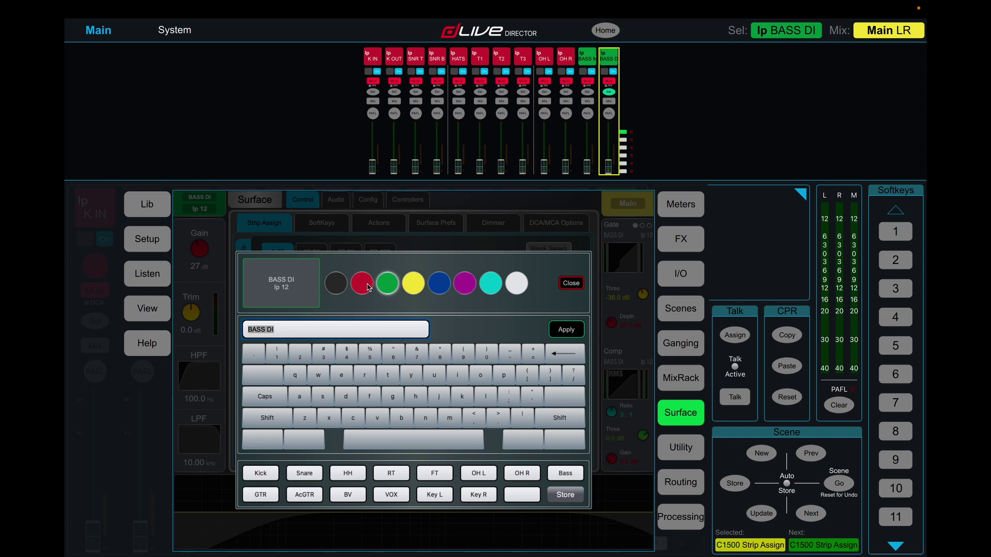
Name inputs 13–16 GTR 1 to GTR 4 and colour them yellow.
{"action": "type", "text": "GTR"}
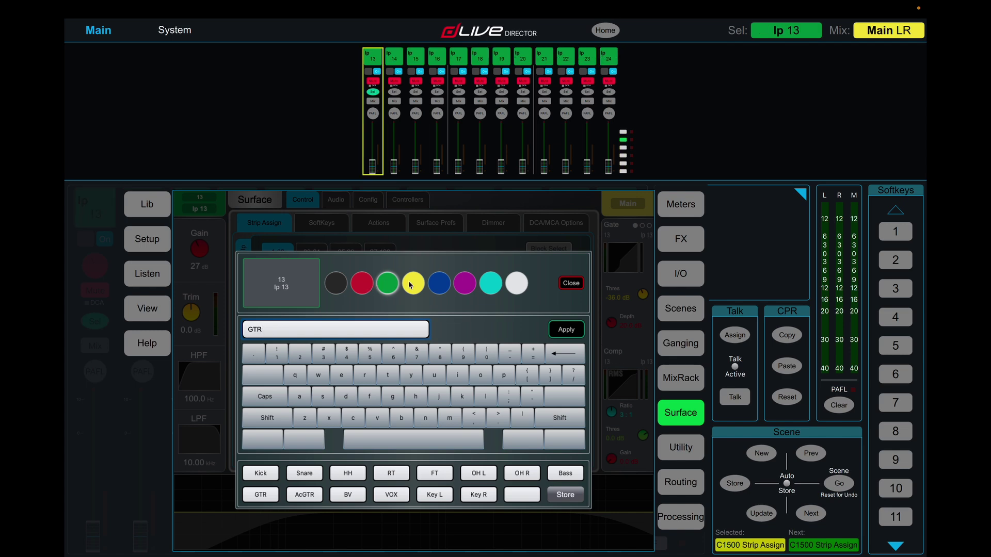
{"action": "type", "text": " 1"}
{"action": "left_click", "coordinate": [420, 284]}
{"action": "key", "text": "Return"}
{"action": "type", "text": "G"}
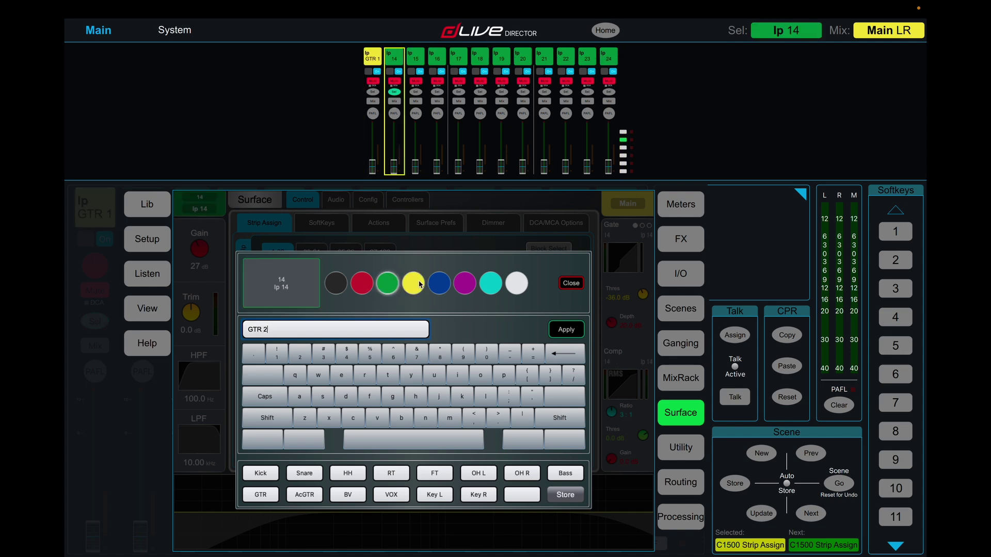
{"action": "type", "text": "TR 2"}
{"action": "left_click", "coordinate": [418, 287]}
{"action": "key", "text": "Return"}
{"action": "type", "text": "GTR"}
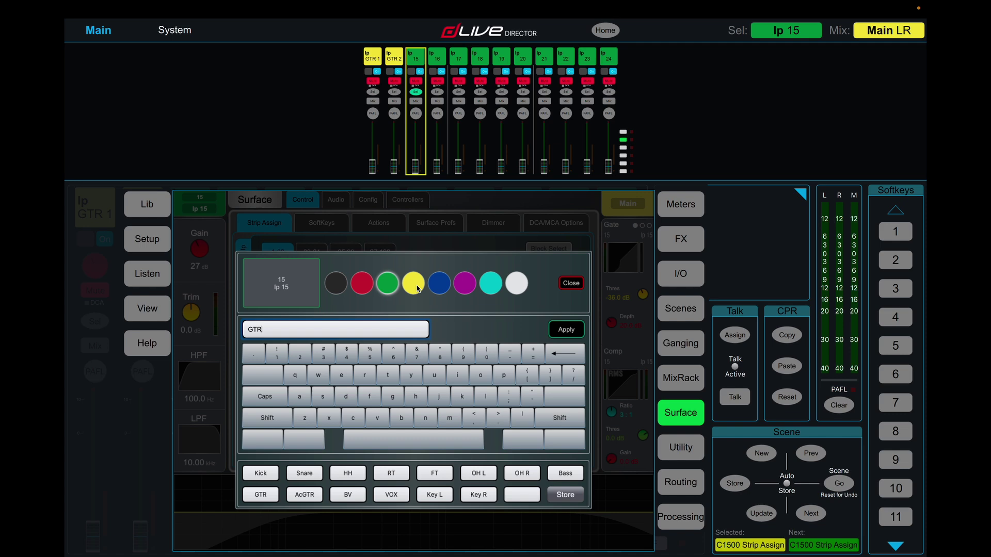
{"action": "type", "text": " 3"}
{"action": "left_click", "coordinate": [418, 287]}
{"action": "key", "text": "Return"}
{"action": "type", "text": "GTR "}
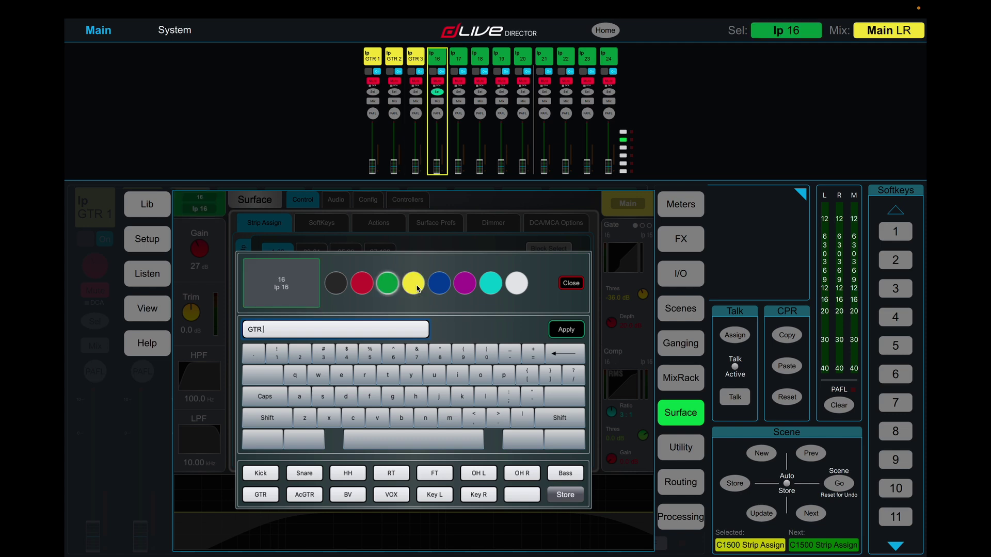
{"action": "type", "text": "4"}
{"action": "left_click", "coordinate": [418, 288]}
{"action": "key", "text": "Return"}
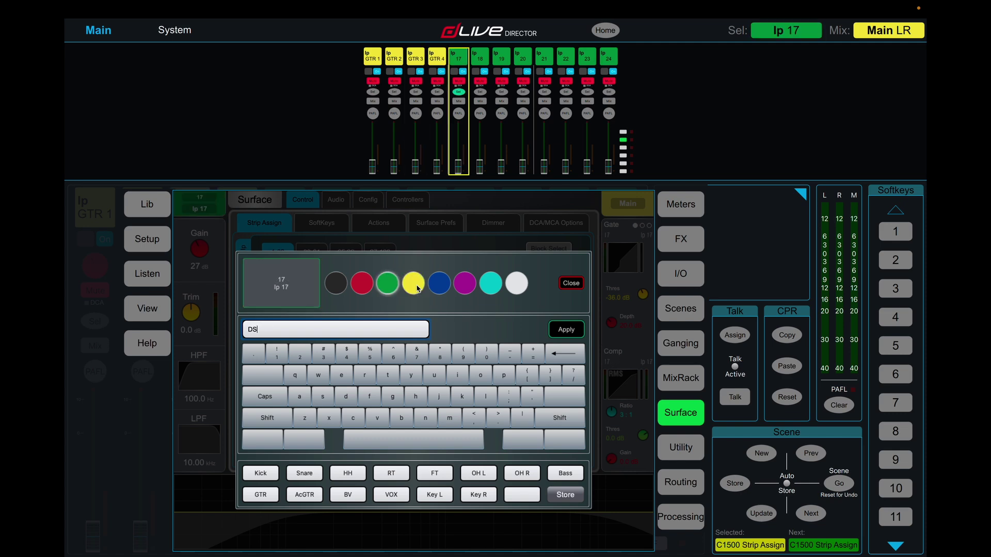
Name inputs 17–20 DS 1 to DS 4 and colour them blue.
{"action": "type", "text": "DS 1"}
{"action": "left_click", "coordinate": [418, 288]}
{"action": "left_click", "coordinate": [440, 283]}
{"action": "key", "text": "Return"}
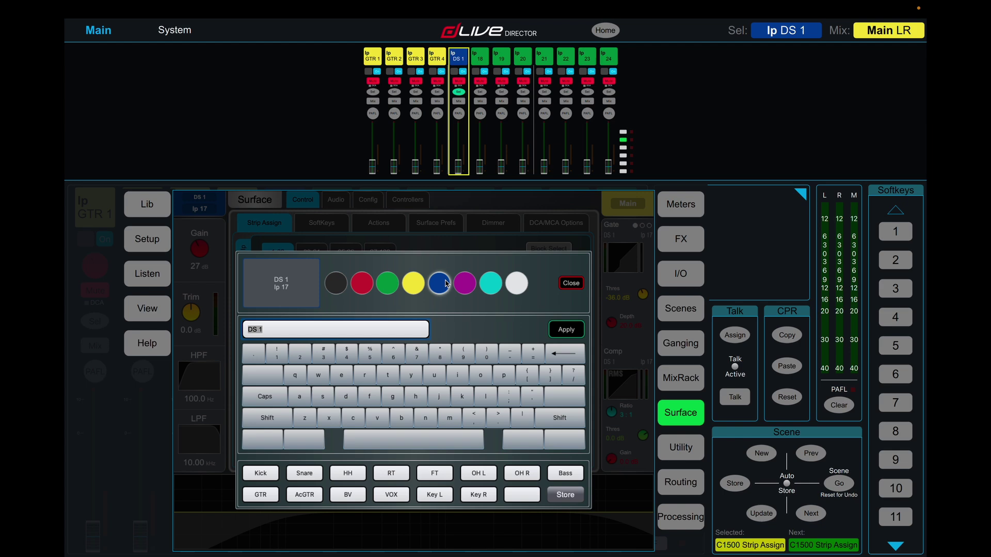
{"action": "type", "text": "DS 2"}
{"action": "left_click", "coordinate": [440, 283]}
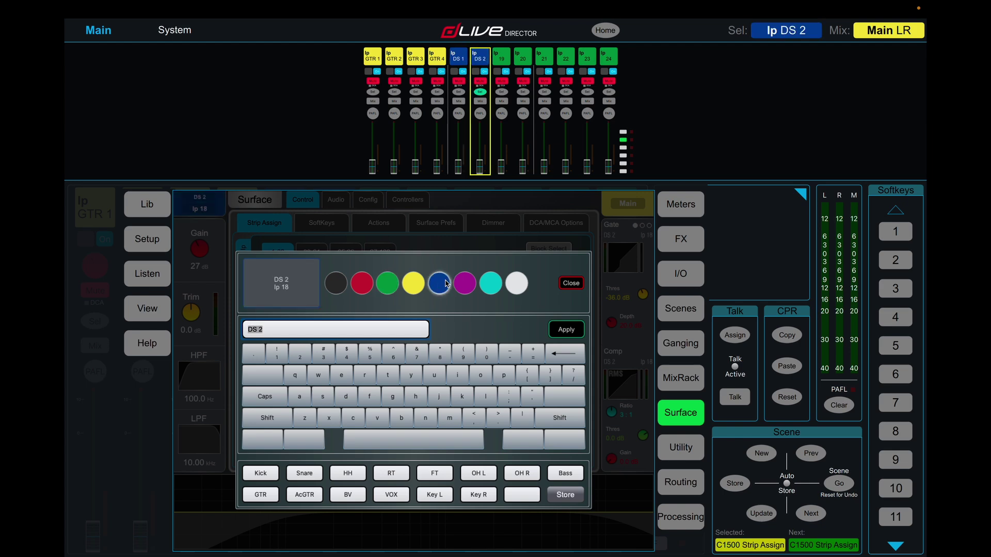
{"action": "key", "text": "Return"}
{"action": "type", "text": "DS 3"}
{"action": "left_click", "coordinate": [440, 283]}
{"action": "key", "text": "Return"}
{"action": "type", "text": "DS"}
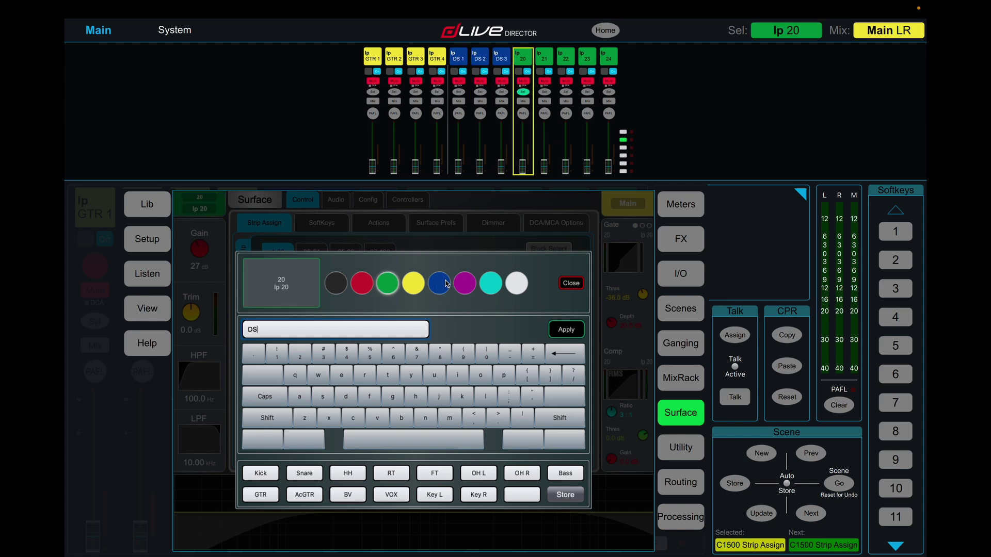
{"action": "type", "text": " 4"}
{"action": "left_click", "coordinate": [440, 284]}
{"action": "key", "text": "Return"}
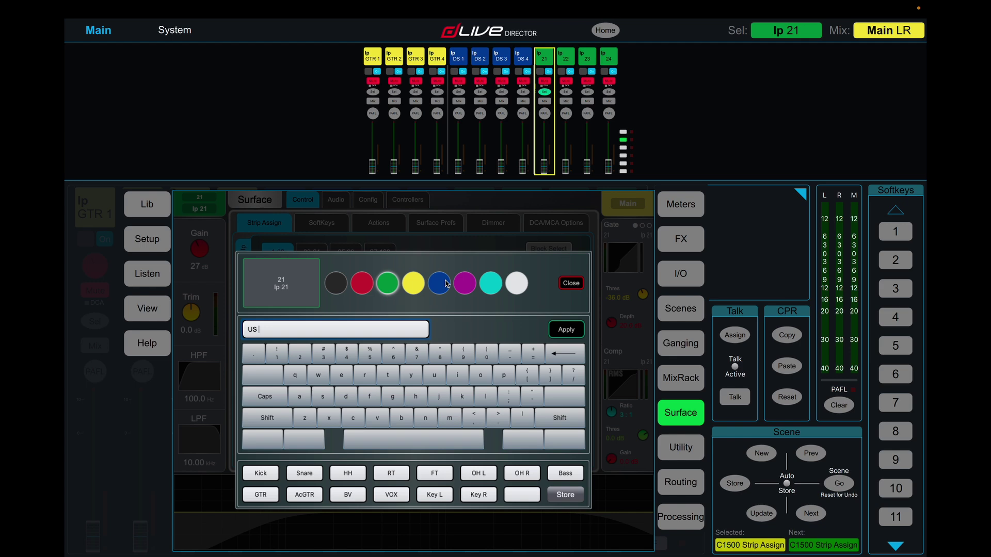
Name inputs 21–24 US 1 to US 4 and colour them purple.
{"action": "left_click", "coordinate": [464, 283]}
{"action": "key", "text": "Return"}
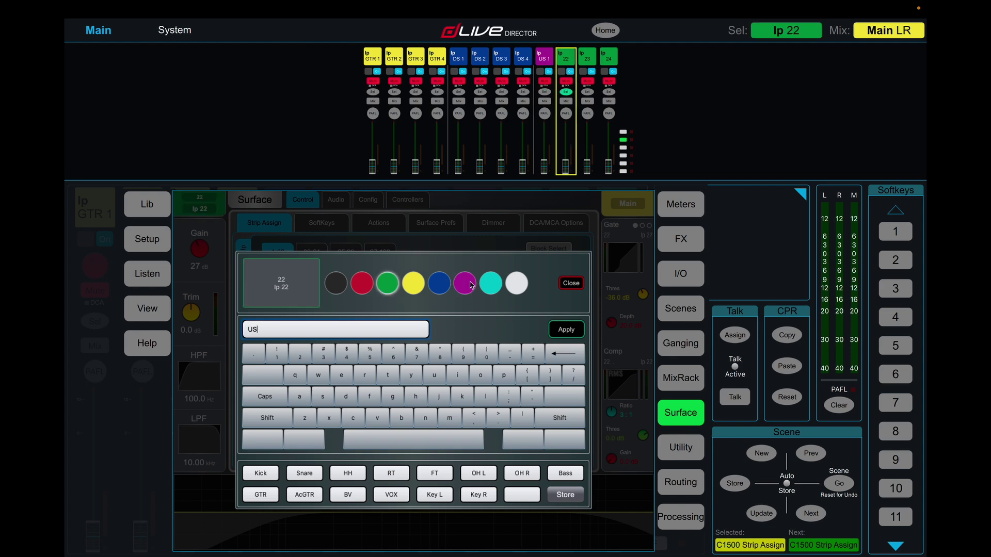
{"action": "left_click", "coordinate": [464, 283]}
{"action": "key", "text": "Return"}
{"action": "type", "text": "US 3"}
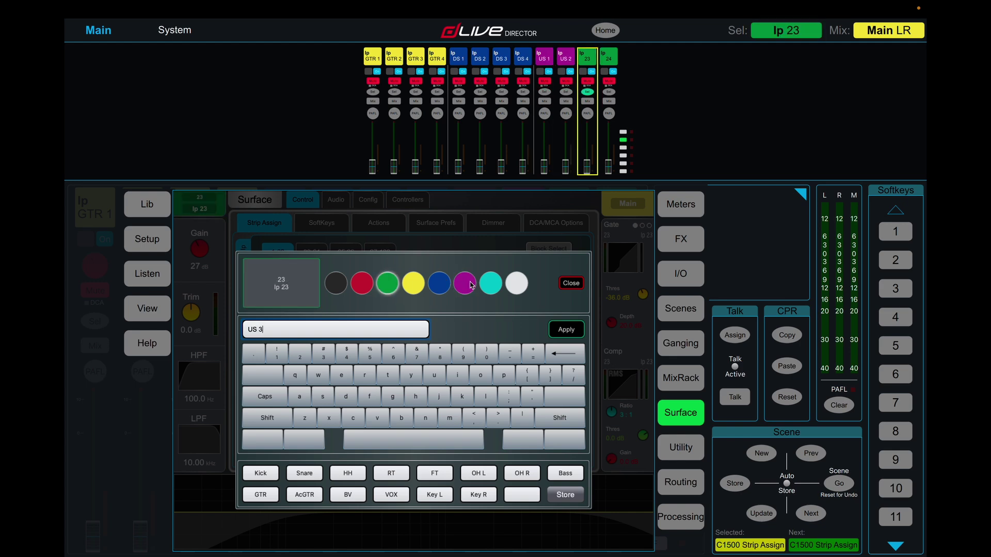
{"action": "left_click", "coordinate": [464, 283]}
{"action": "key", "text": "Return"}
{"action": "type", "text": "US 4"}
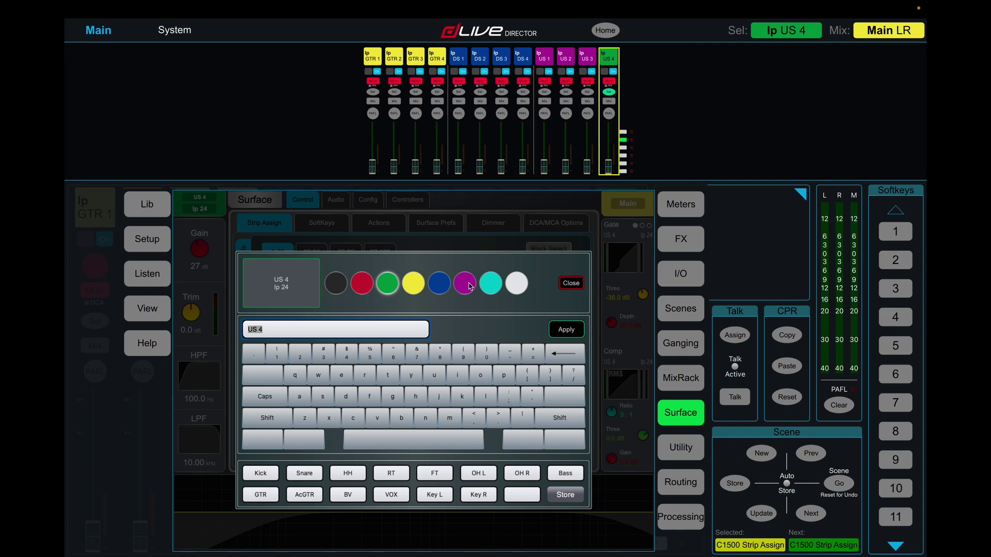
{"action": "left_click", "coordinate": [469, 286]}
{"action": "key", "text": "Return"}
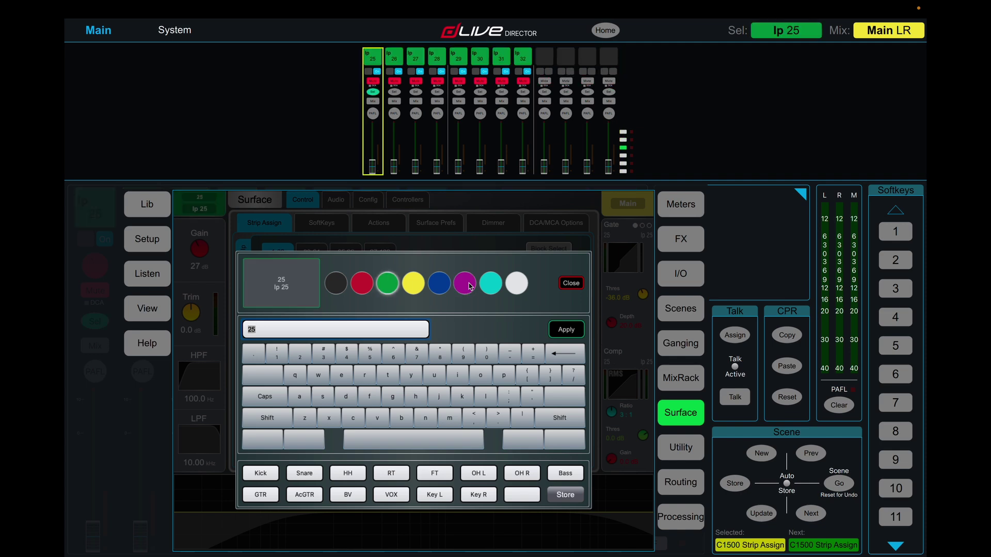
Name inputs 25–30 V1 to V6 in cyan, then close the editor.
{"action": "type", "text": "V1"}
{"action": "left_click", "coordinate": [494, 287]}
{"action": "key", "text": "Return"}
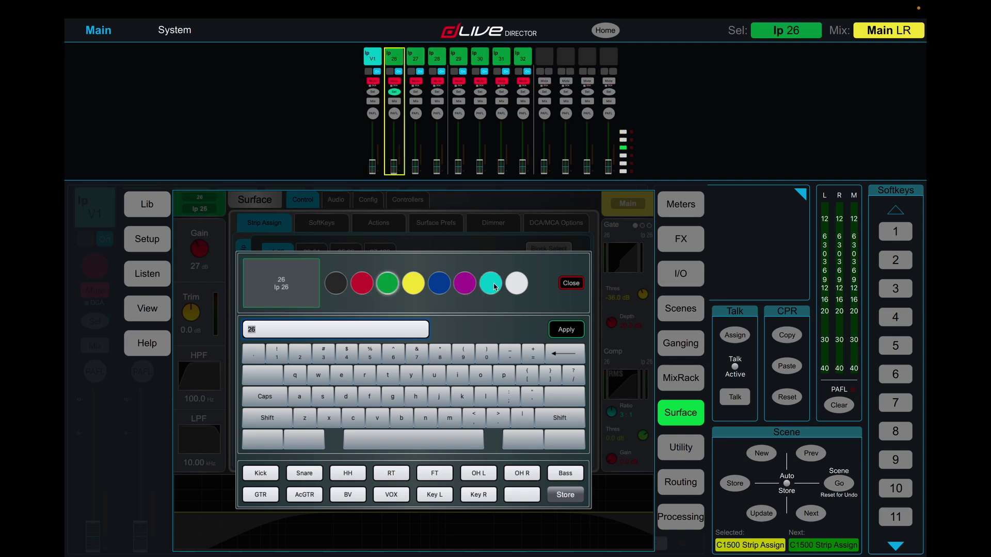
{"action": "type", "text": "V2"}
{"action": "left_click", "coordinate": [494, 287]}
{"action": "key", "text": "Return"}
{"action": "type", "text": "V3"}
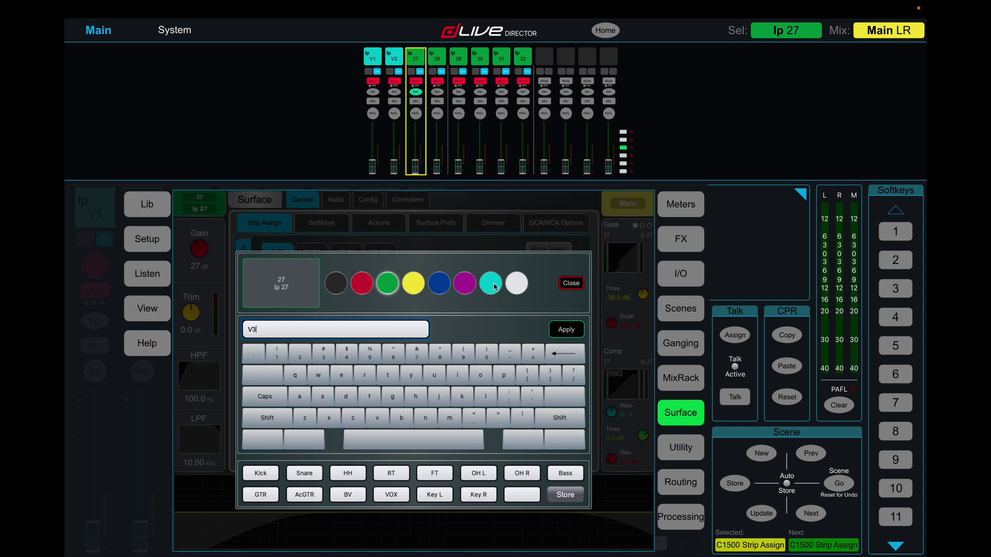
{"action": "left_click", "coordinate": [494, 287]}
{"action": "key", "text": "Return"}
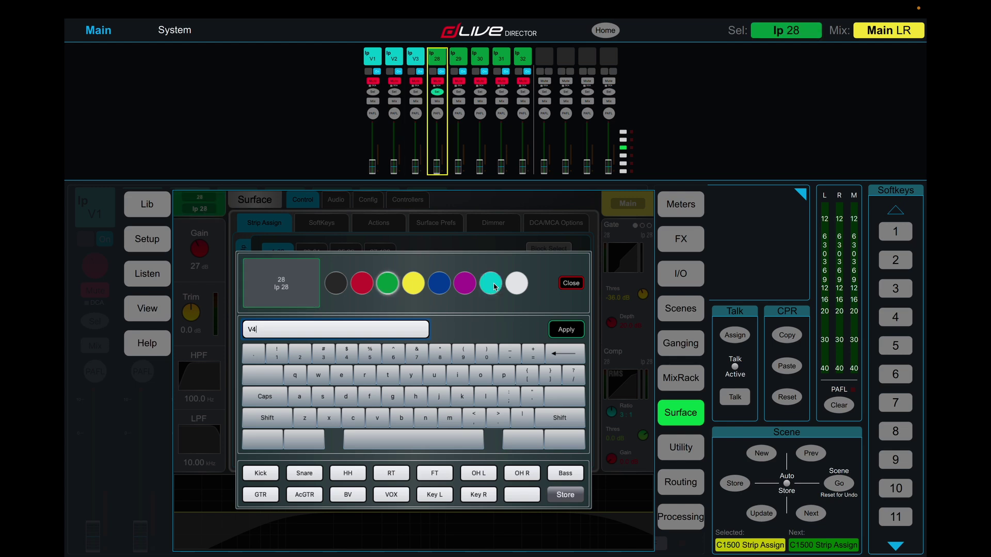
{"action": "left_click", "coordinate": [494, 287]}
{"action": "key", "text": "Return"}
{"action": "type", "text": "V5"}
{"action": "left_click", "coordinate": [494, 287]}
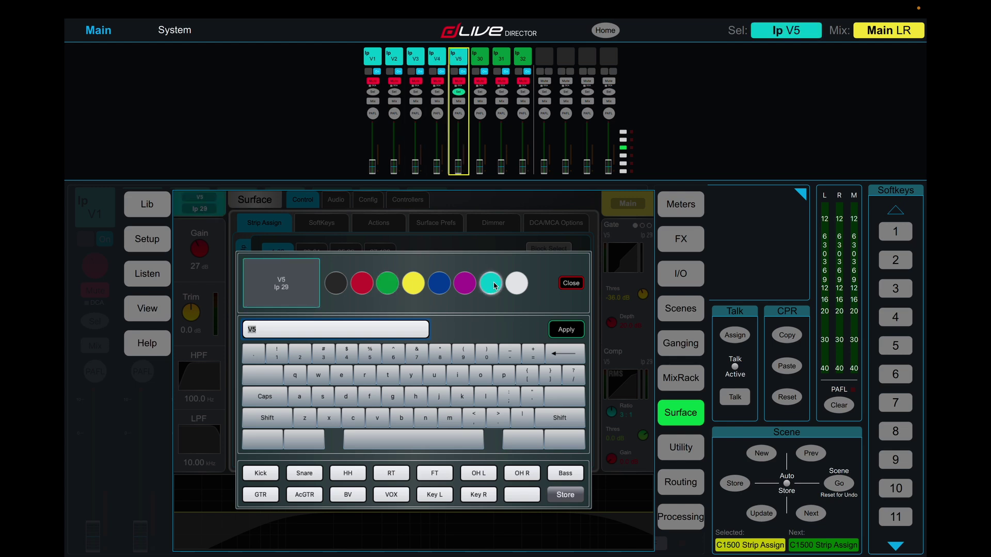
{"action": "key", "text": "Return"}
{"action": "type", "text": "V6"}
{"action": "left_click", "coordinate": [494, 287]}
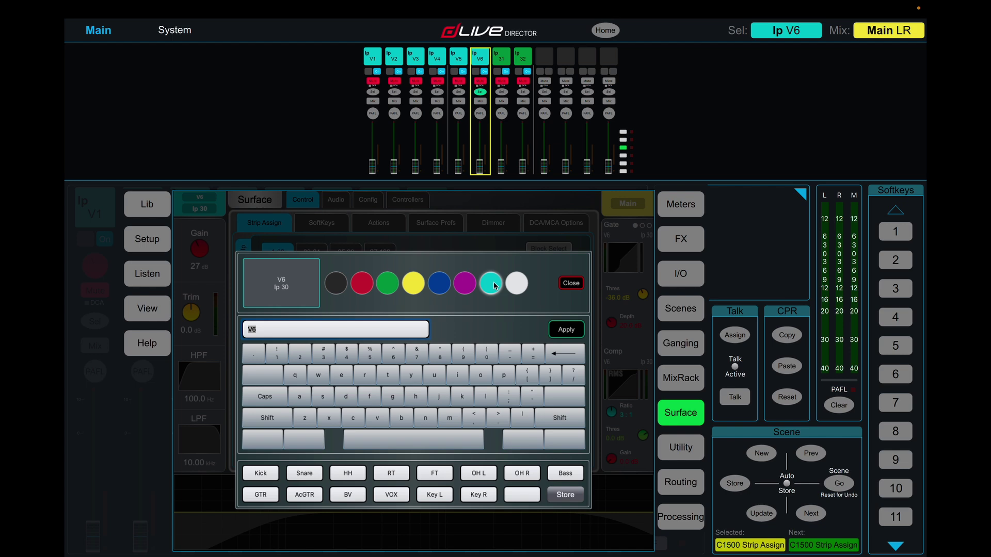
{"action": "left_click", "coordinate": [574, 282]}
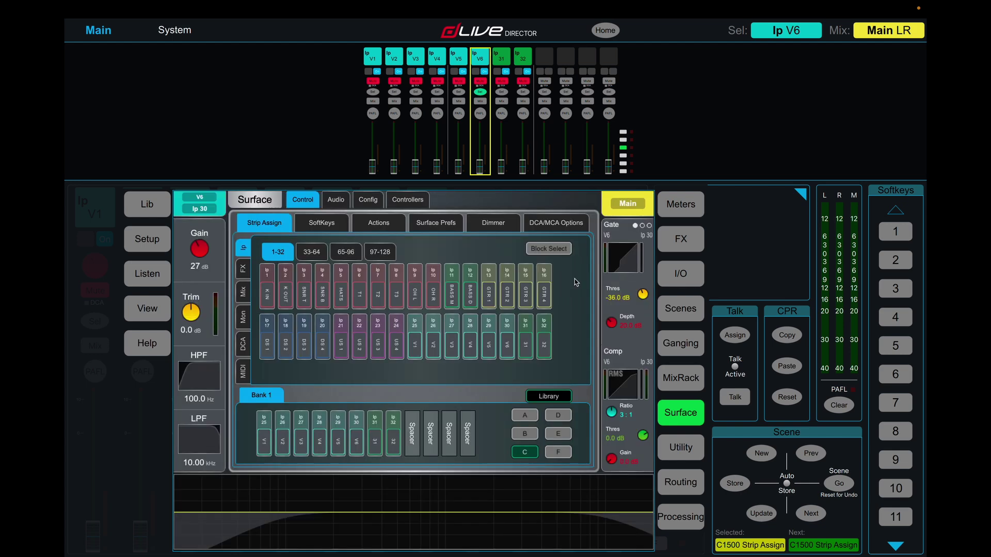
Block-select inputs 33–36 and drop them into the free Bank 1 slots.
{"action": "left_click", "coordinate": [304, 251]}
{"action": "left_click", "coordinate": [549, 248]}
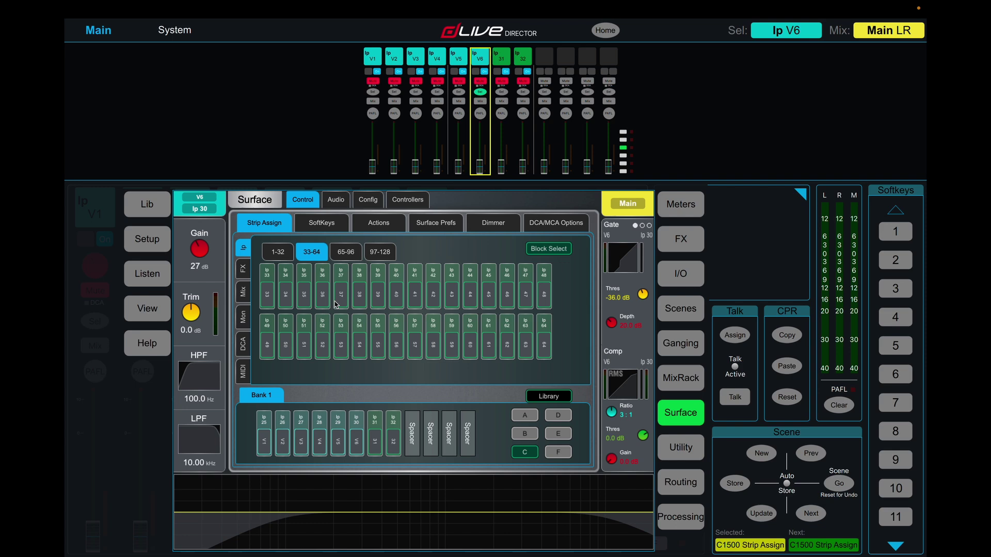
{"action": "left_click", "coordinate": [272, 299]}
{"action": "left_click", "coordinate": [324, 300]}
{"action": "left_click_drag", "start_coordinate": [268, 292], "coordinate": [419, 442]}
Name inputs 31–33 VM1, VM2 and VM3, each coloured white.
{"action": "left_click", "coordinate": [507, 62]}
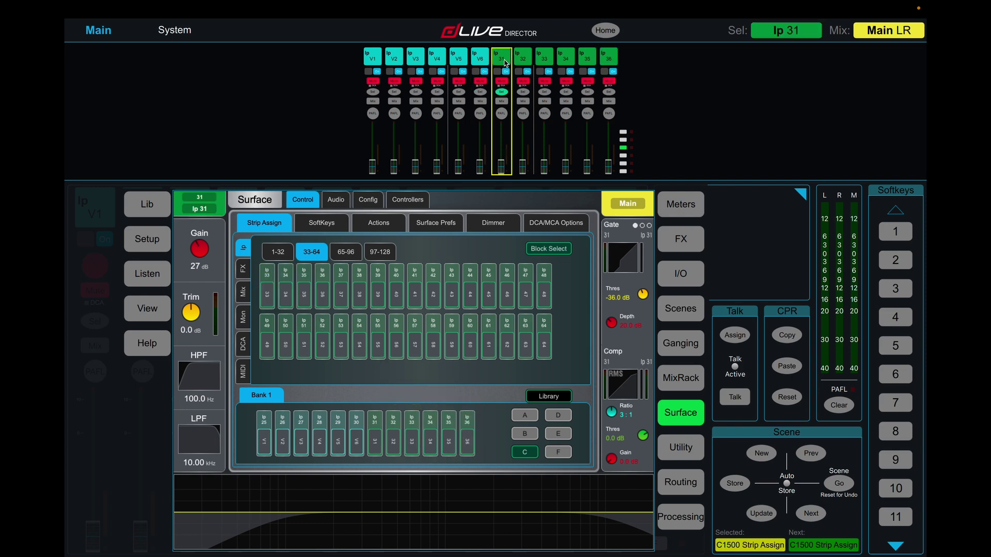
{"action": "left_click", "coordinate": [374, 56]}
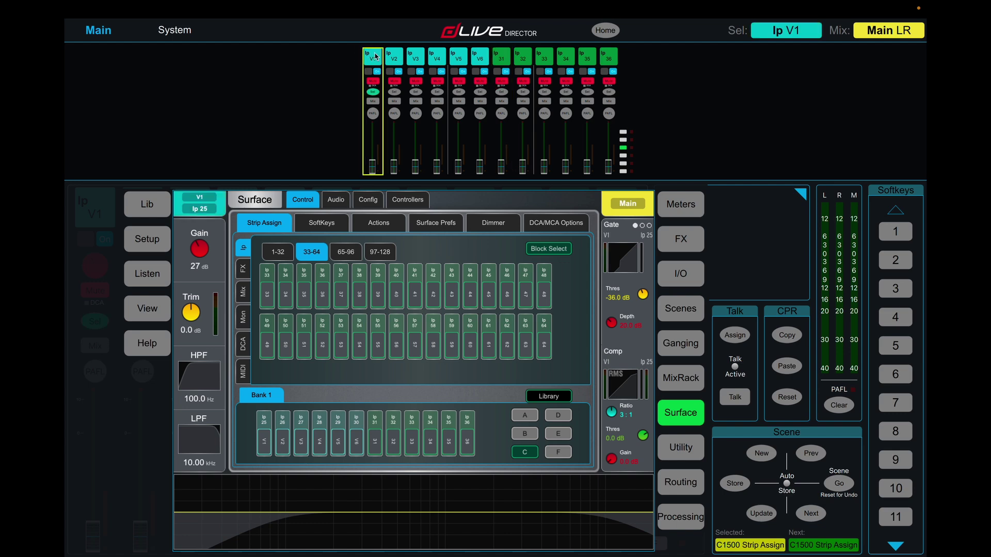
{"action": "left_click", "coordinate": [507, 60]}
{"action": "left_click", "coordinate": [199, 206]}
{"action": "type", "text": "VM1"}
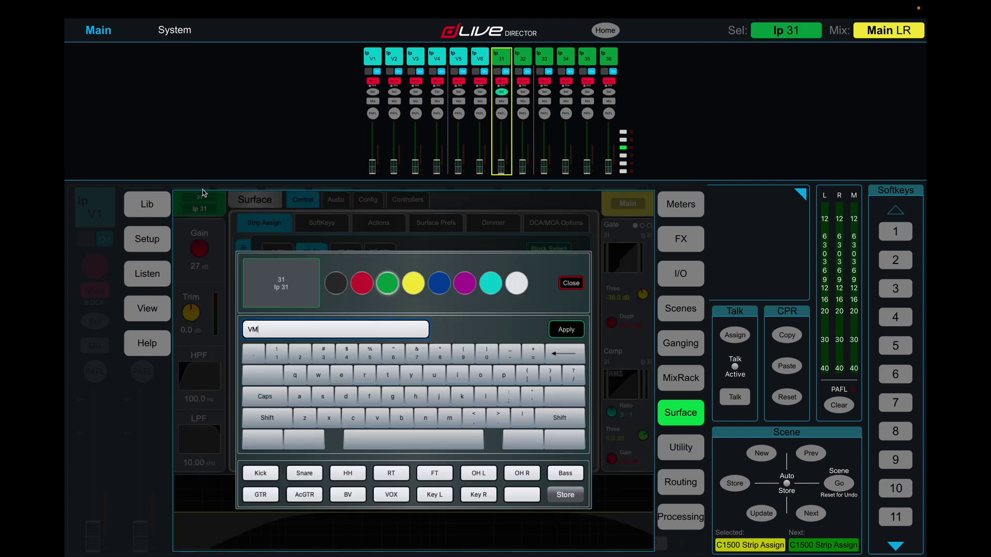
{"action": "left_click", "coordinate": [516, 283]}
{"action": "key", "text": "Return"}
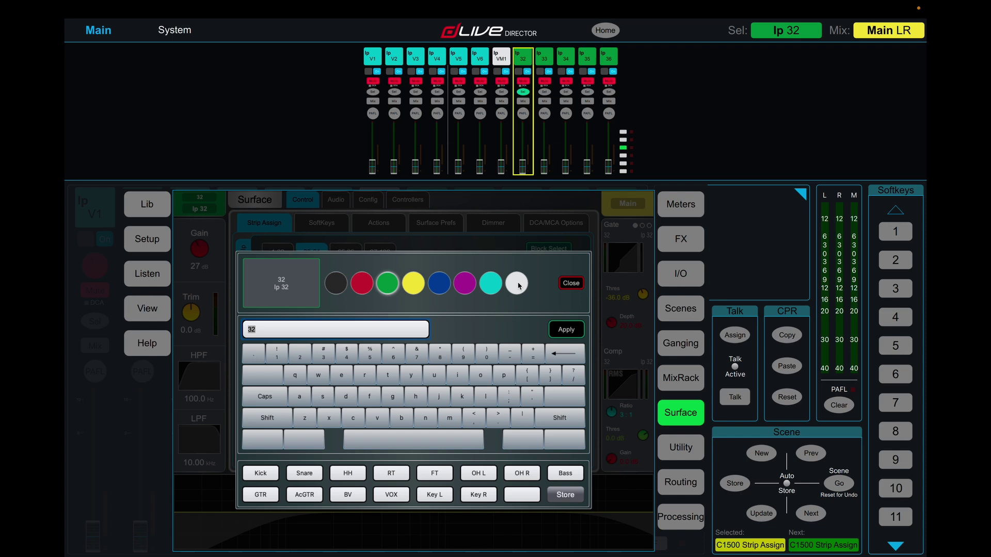
{"action": "type", "text": "VM2"}
{"action": "left_click", "coordinate": [516, 283]}
{"action": "key", "text": "Return"}
{"action": "type", "text": "V"}
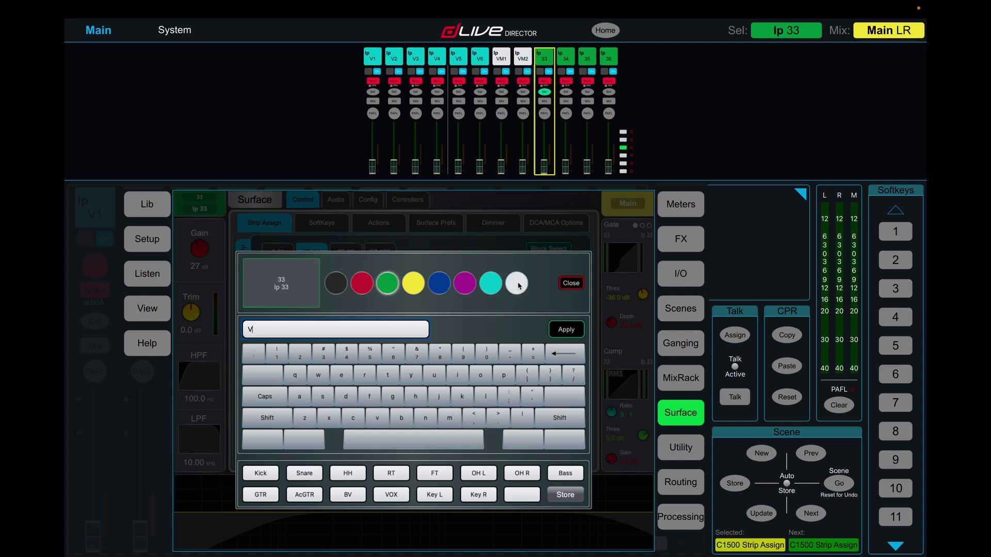
{"action": "type", "text": "M3"}
{"action": "left_click", "coordinate": [517, 283]}
{"action": "key", "text": "Return"}
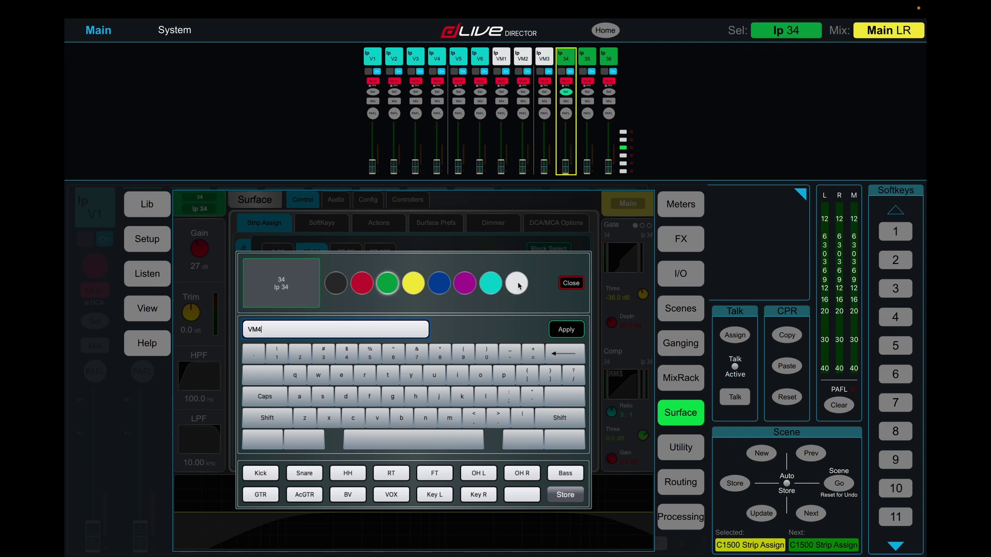
Name inputs 34–36 VM4, VM5 and VM6 in white and close the editor.
{"action": "left_click", "coordinate": [517, 283]}
{"action": "key", "text": "Return"}
{"action": "type", "text": "VM5"}
{"action": "left_click", "coordinate": [517, 283]}
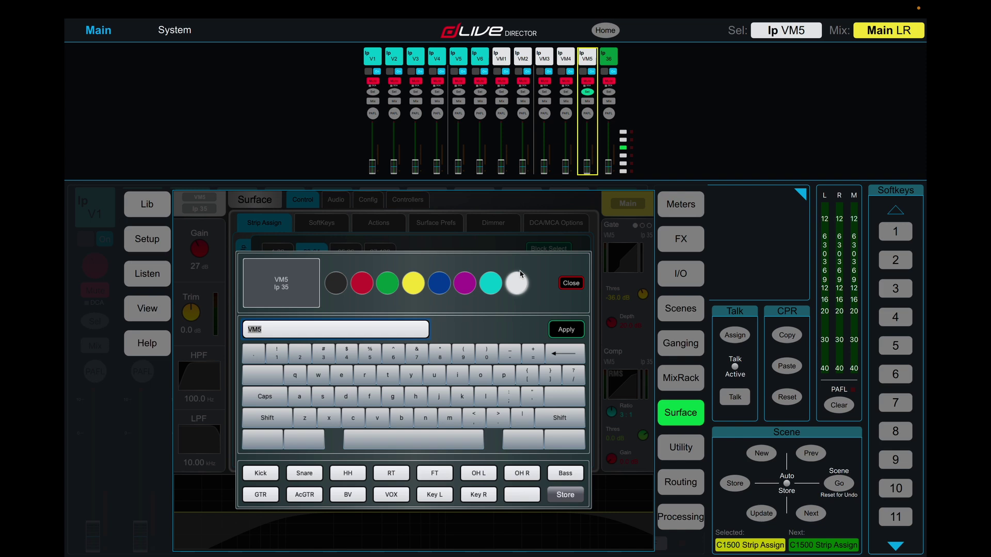
{"action": "key", "text": "Return"}
{"action": "type", "text": "VM"}
{"action": "left_click", "coordinate": [517, 284]}
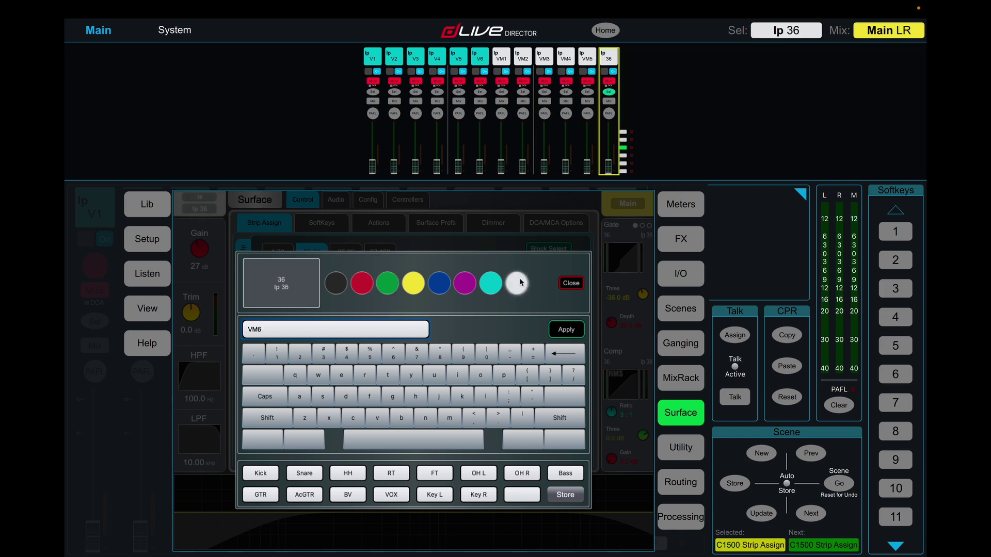
{"action": "key", "text": "Return"}
{"action": "left_click", "coordinate": [573, 283]}
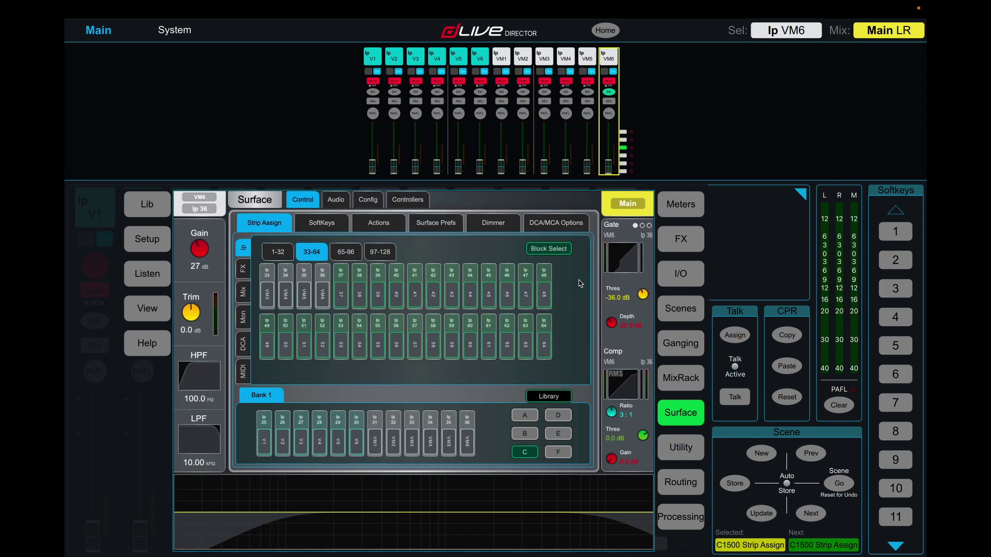
Switch to the Processing overview and step through each strip layer, ending on the empty one.
{"action": "left_click", "coordinate": [682, 515]}
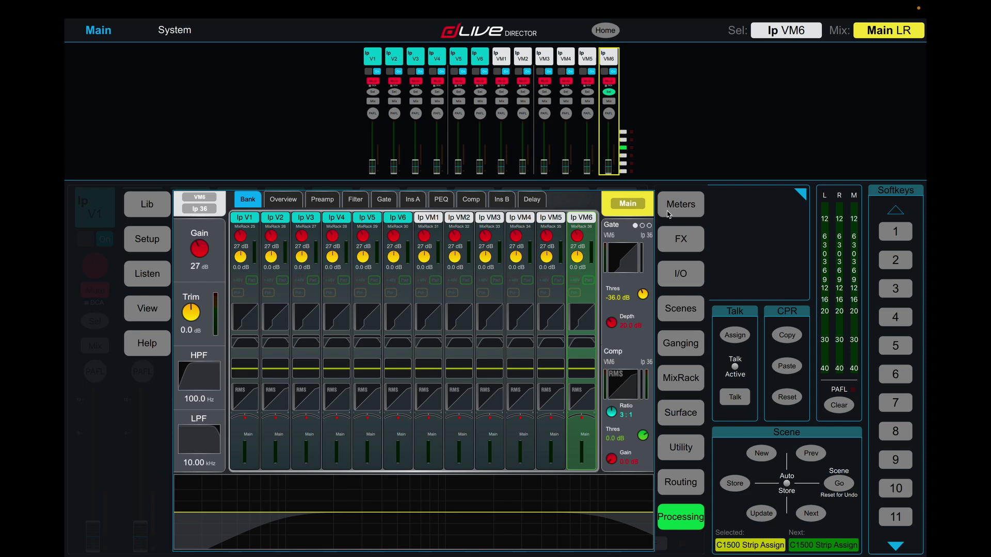
{"action": "left_click", "coordinate": [624, 132]}
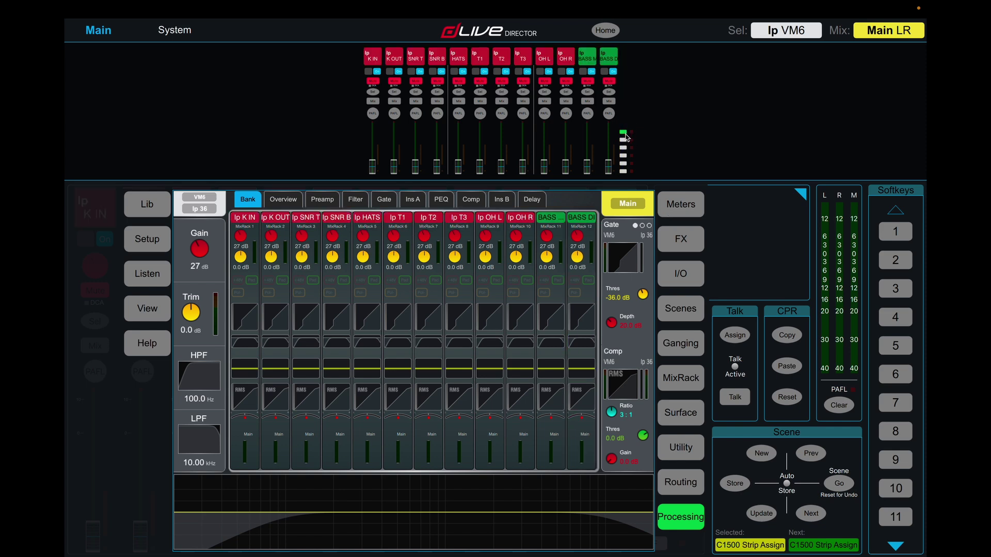
{"action": "left_click", "coordinate": [624, 139]}
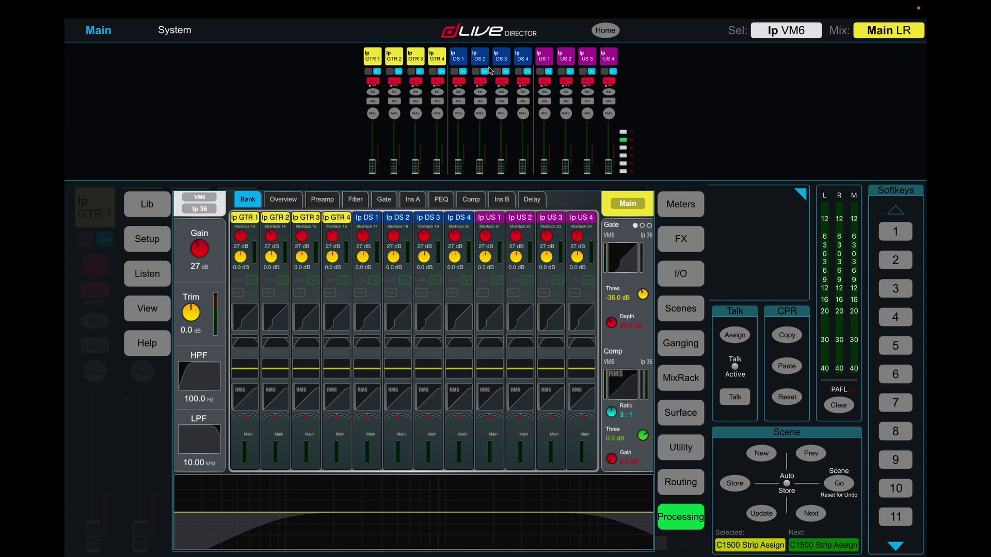
{"action": "left_click", "coordinate": [624, 148]}
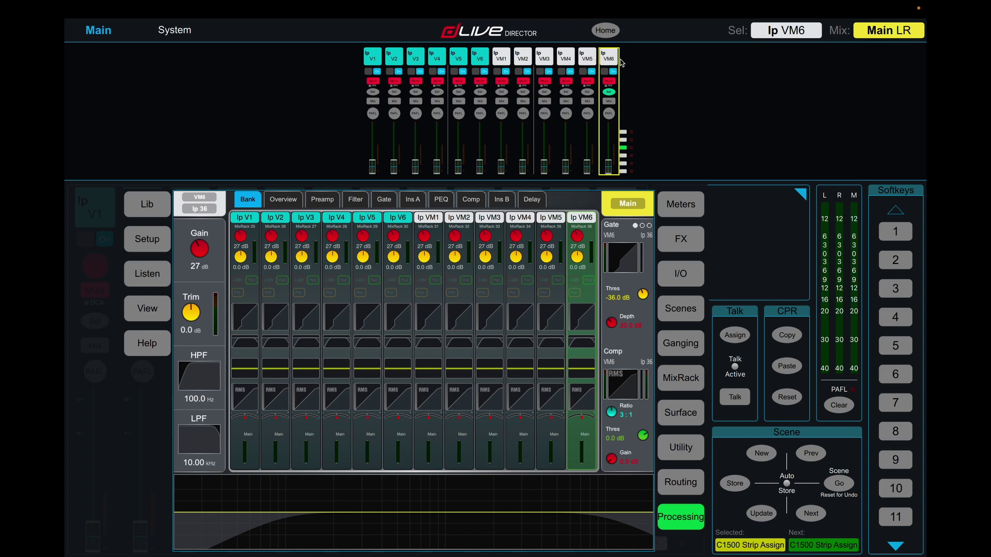
{"action": "left_click", "coordinate": [624, 156]}
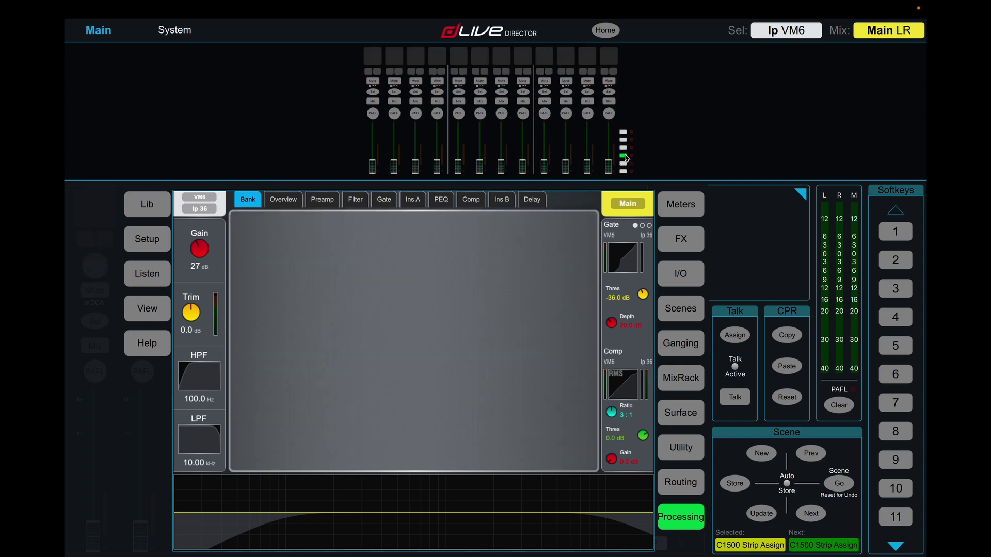
Assign Aux 1–6 to the first six slots of Bank 1.
{"action": "left_click", "coordinate": [692, 411]}
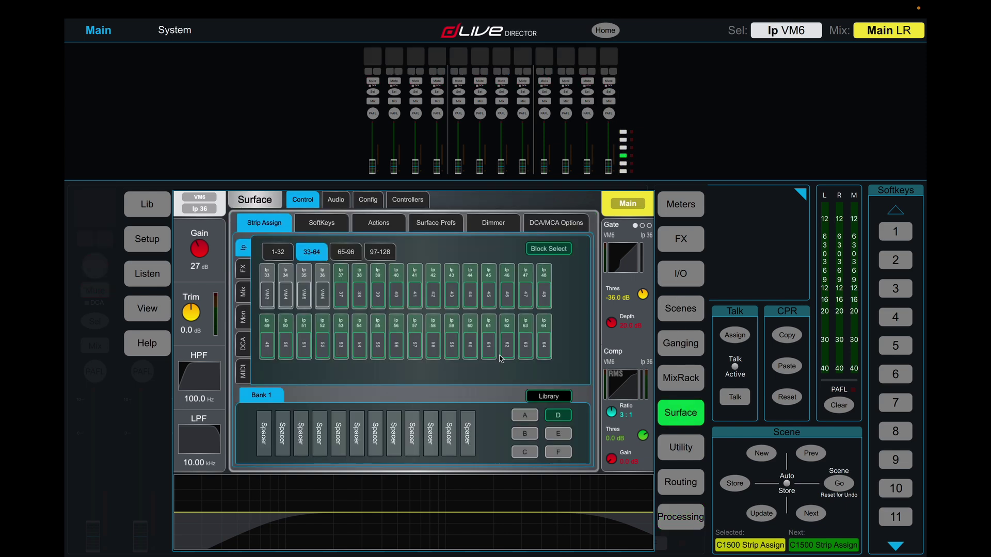
{"action": "left_click", "coordinate": [244, 290]}
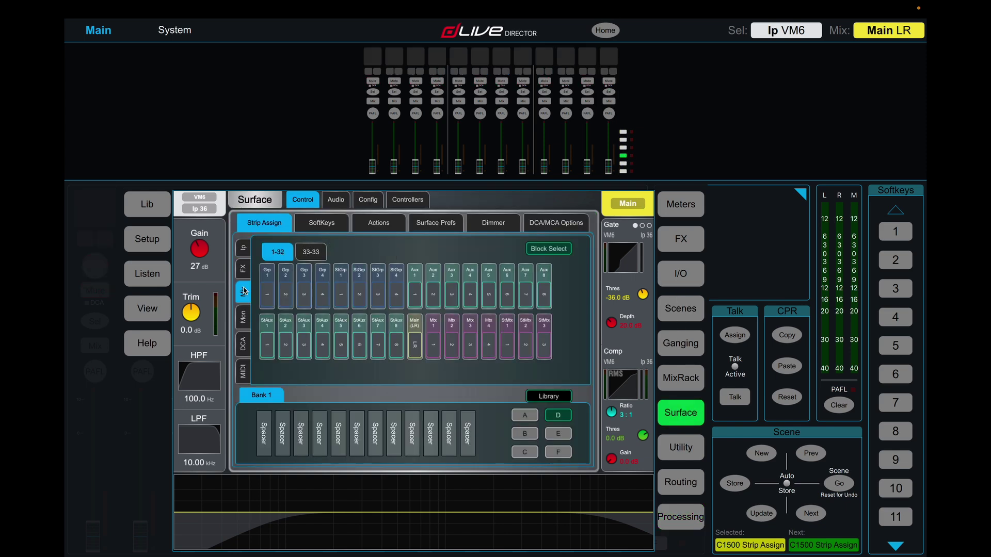
{"action": "left_click", "coordinate": [416, 290]}
{"action": "left_click", "coordinate": [506, 298], "text": "shift"}
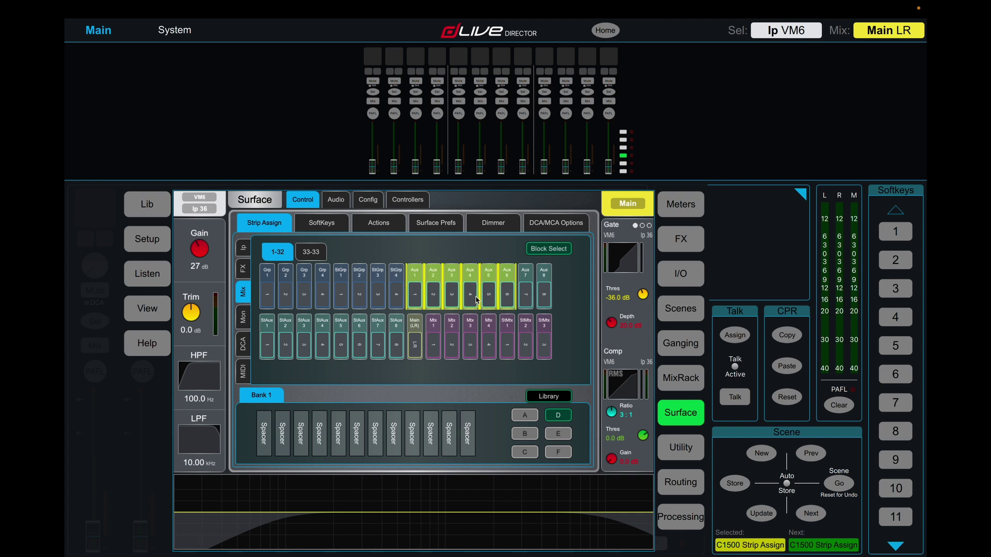
{"action": "left_click", "coordinate": [261, 439]}
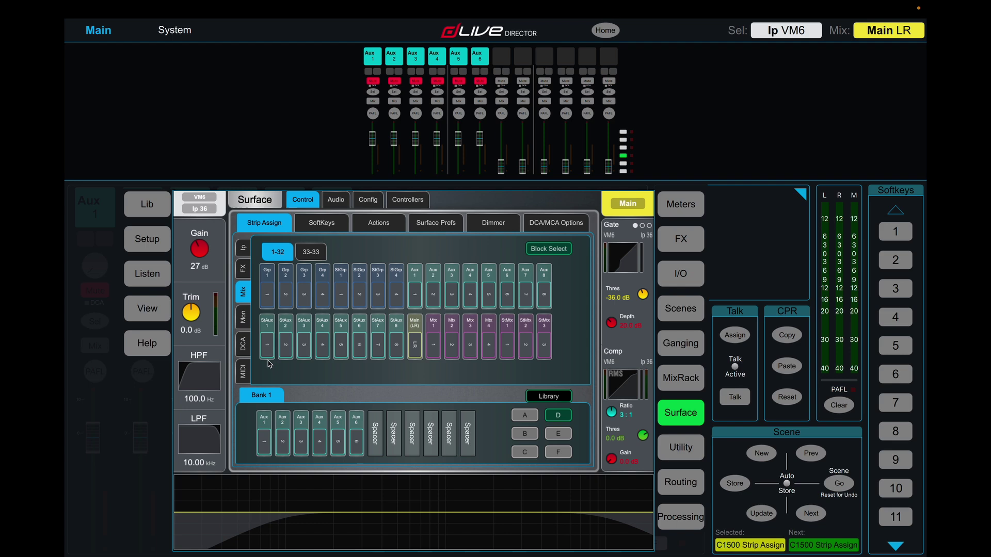
Place StGrp 1, Grp 1, StGrp 2 and Grp 2 into Bank 1 slots 7–10.
{"action": "left_click", "coordinate": [267, 295]}
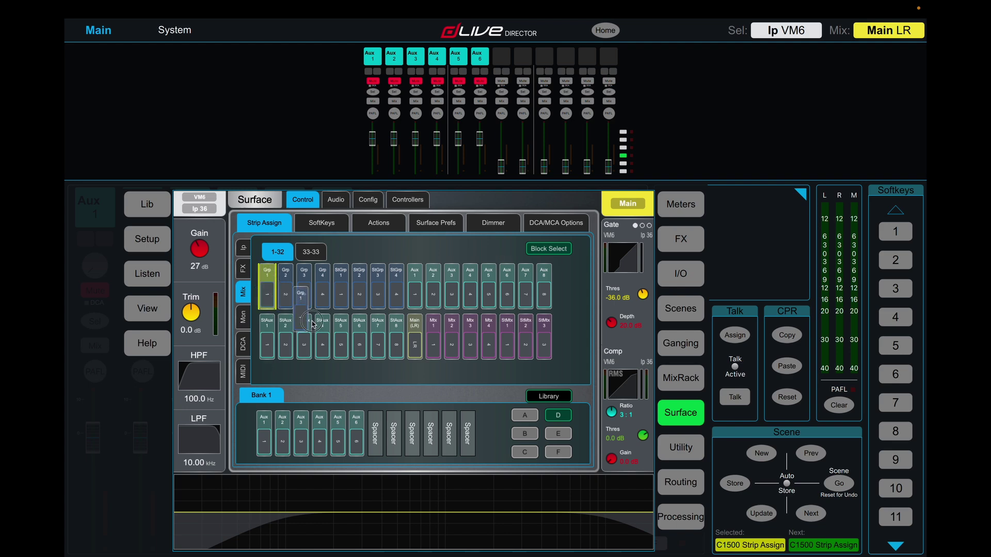
{"action": "left_click", "coordinate": [341, 282]}
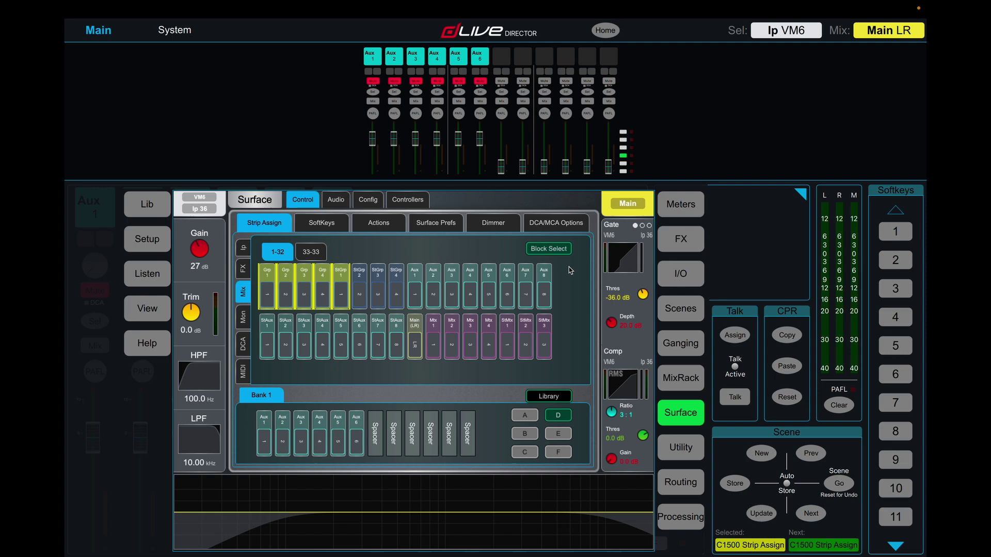
{"action": "left_click", "coordinate": [550, 248]}
{"action": "left_click_drag", "start_coordinate": [340, 283], "coordinate": [382, 410]}
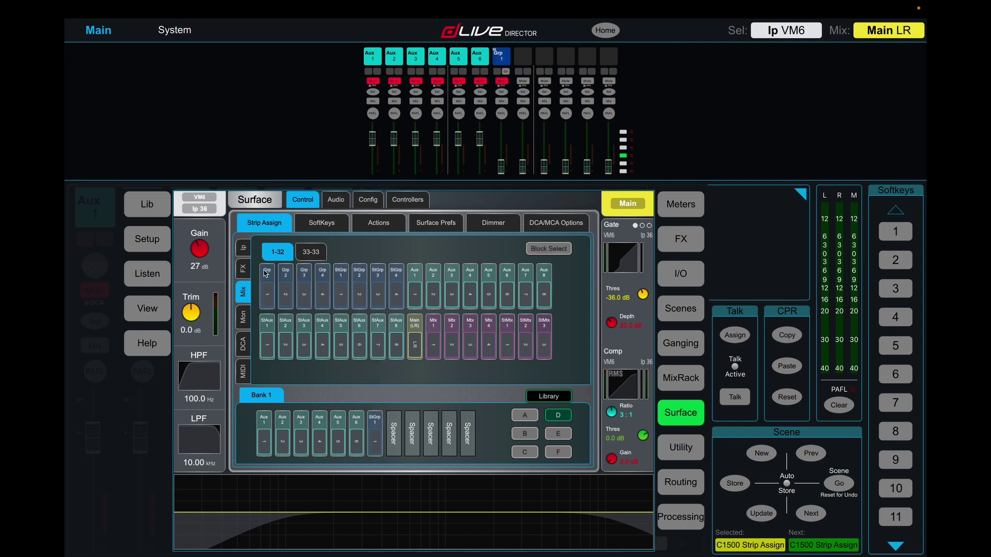
{"action": "left_click_drag", "start_coordinate": [266, 273], "coordinate": [398, 411]}
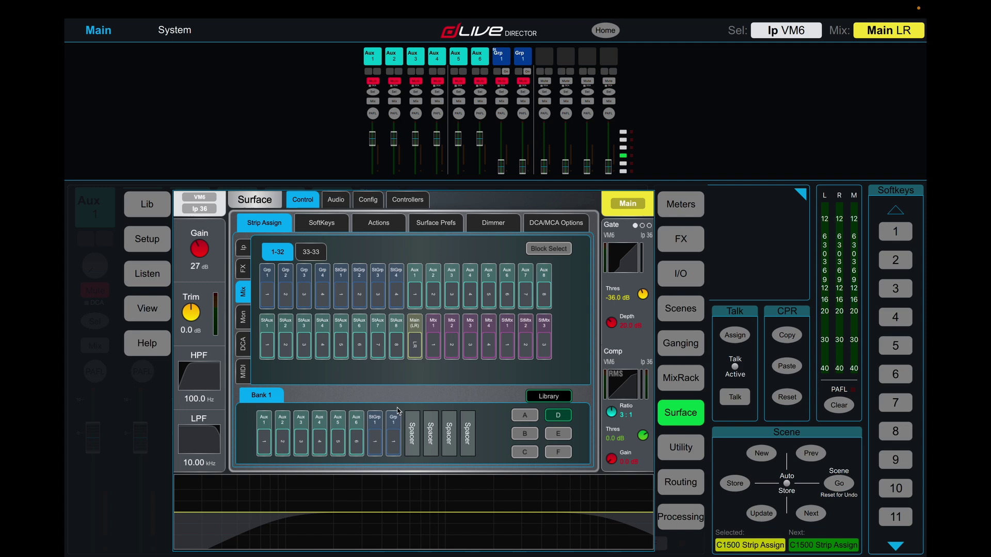
{"action": "left_click_drag", "start_coordinate": [343, 282], "coordinate": [411, 429]}
{"action": "left_click_drag", "start_coordinate": [287, 279], "coordinate": [436, 418]}
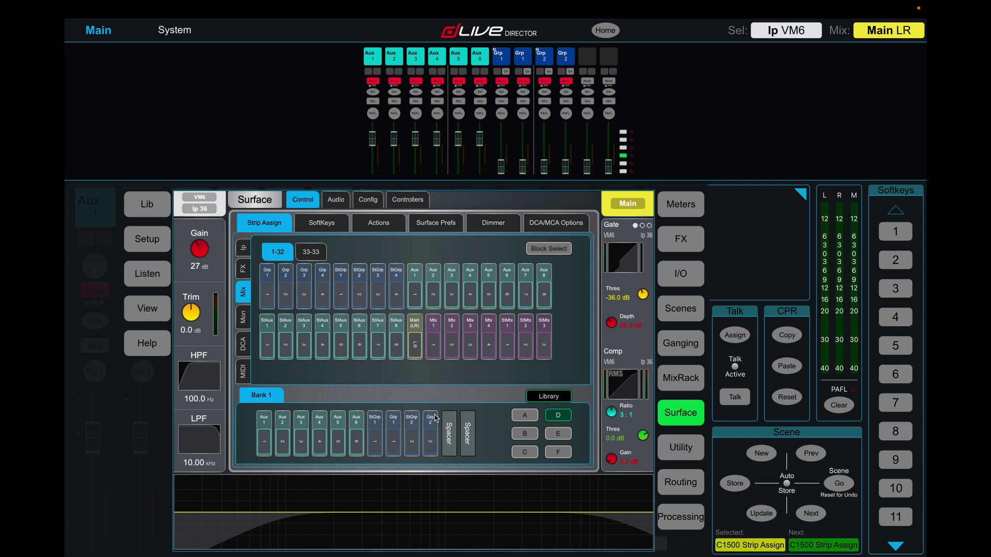
Name the first two groups DRUMS and CRUSH, both coloured red.
{"action": "left_click", "coordinate": [503, 57]}
{"action": "left_click", "coordinate": [208, 204]}
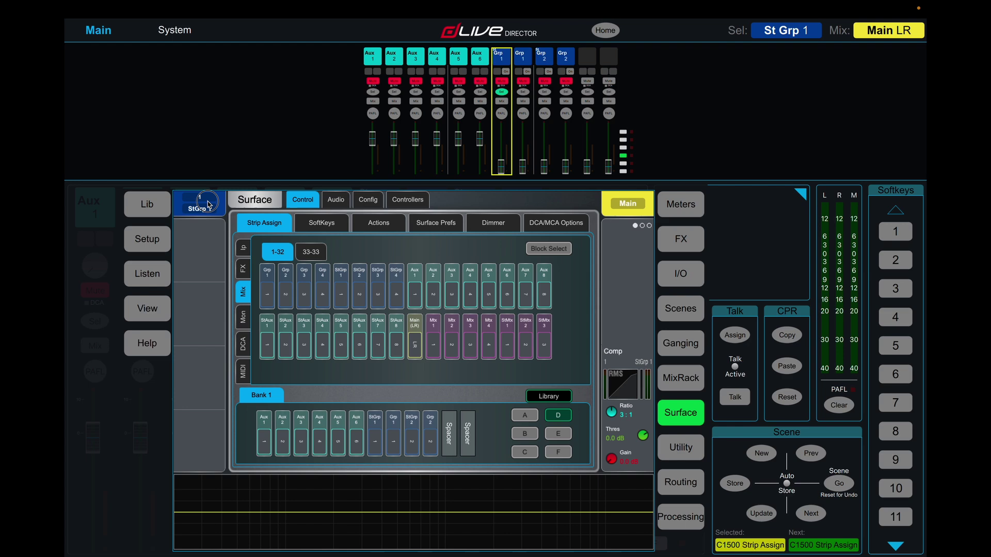
{"action": "type", "text": "DRUMS"}
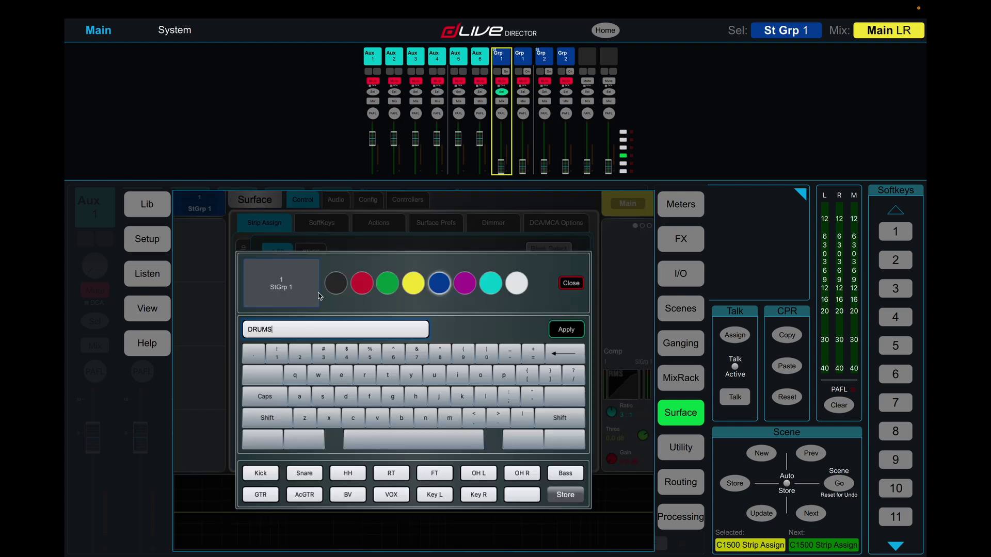
{"action": "left_click", "coordinate": [361, 283]}
{"action": "key", "text": "Return"}
{"action": "type", "text": "CR"}
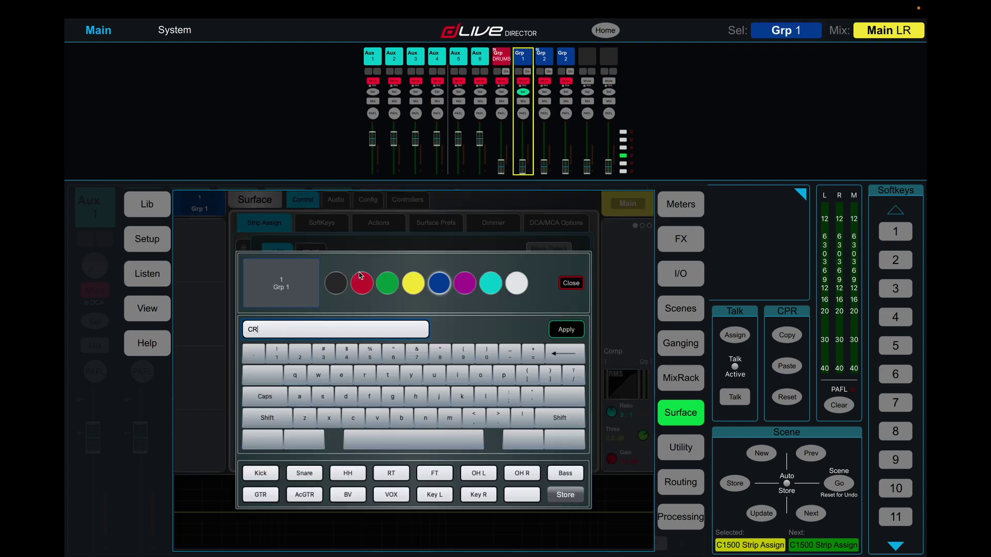
{"action": "type", "text": "USH"}
{"action": "left_click", "coordinate": [361, 282]}
{"action": "key", "text": "Return"}
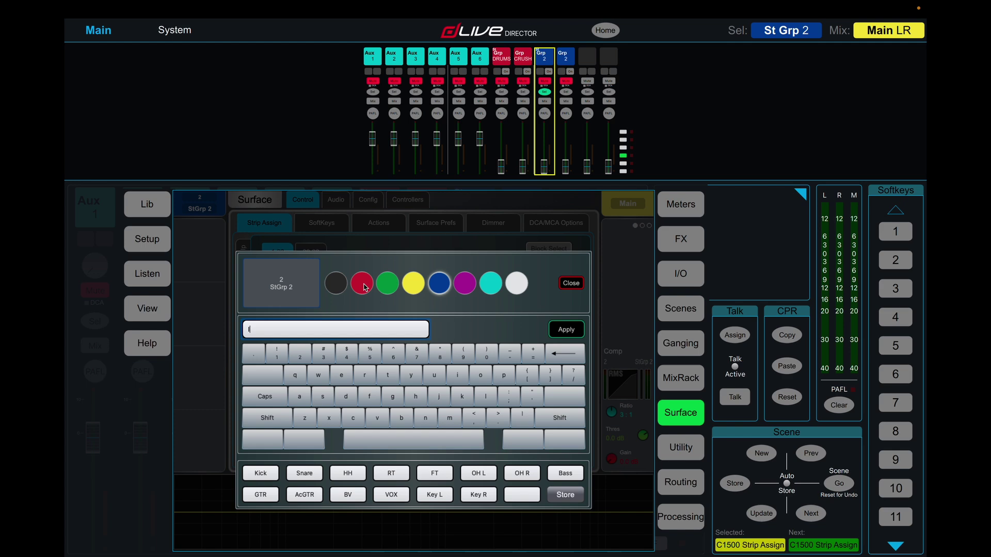
Name the other groups INST in purple and VOX in teal, then go to bank E.
{"action": "type", "text": "INST"}
{"action": "left_click", "coordinate": [438, 284]}
{"action": "key", "text": "Return"}
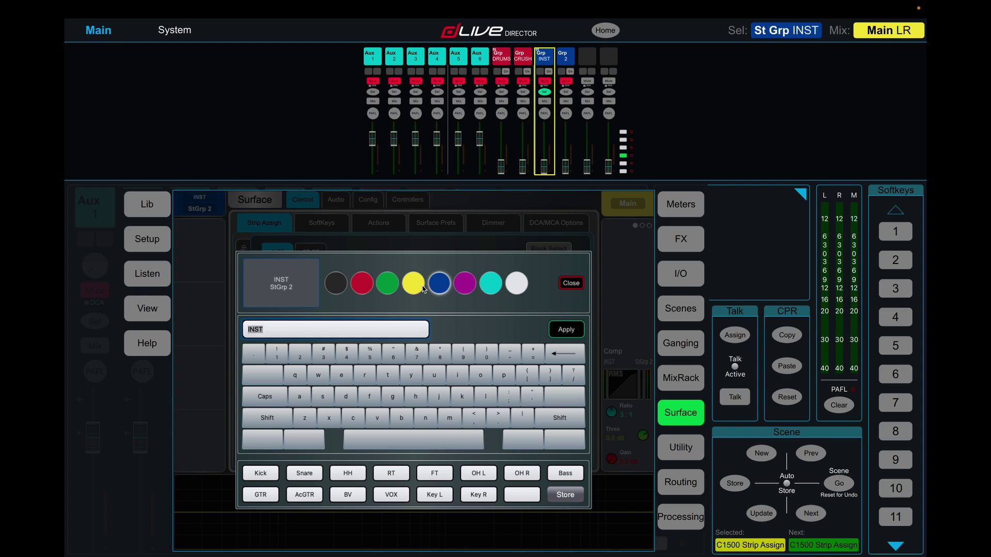
{"action": "left_click", "coordinate": [465, 283]}
{"action": "key", "text": "Return"}
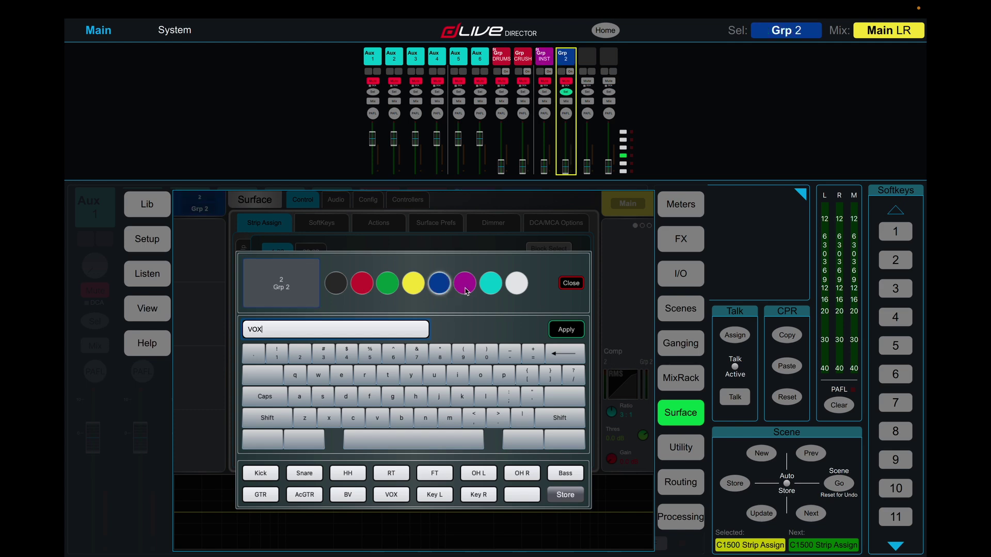
{"action": "left_click", "coordinate": [492, 283]}
{"action": "key", "text": "Return"}
{"action": "left_click", "coordinate": [571, 282]}
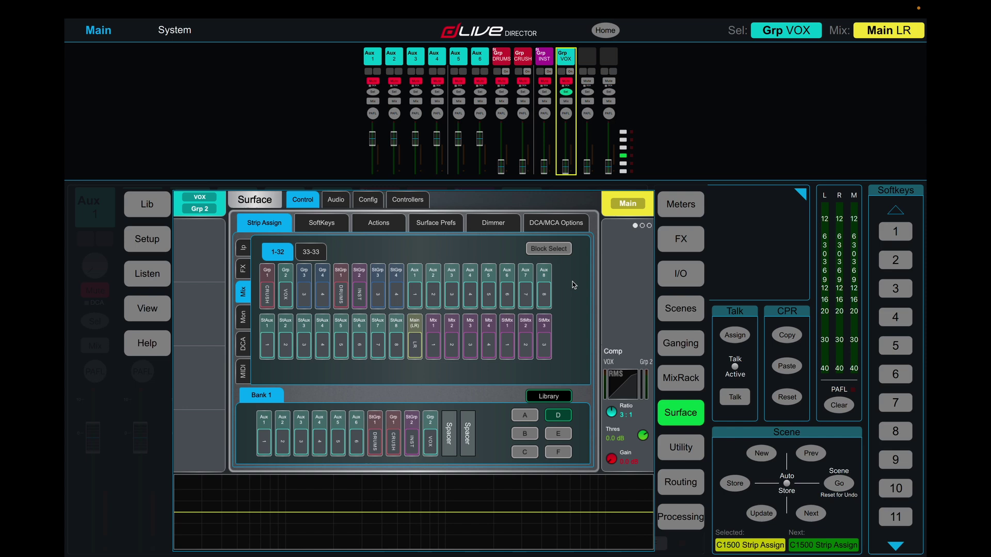
{"action": "left_click", "coordinate": [623, 163]}
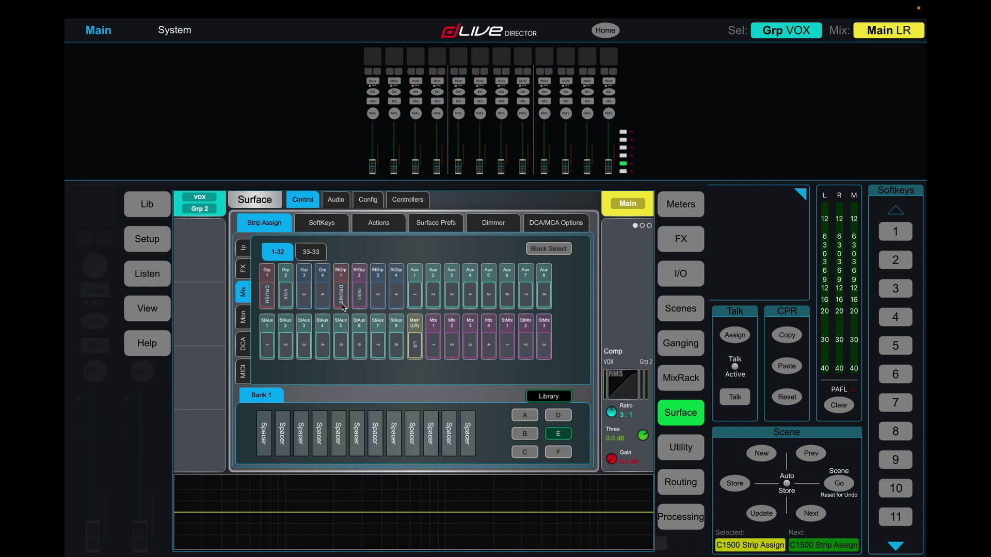
Put FX 1–6 in bank E slots 1–6 and FX returns 1–6 in slots 7–12, then show bank F.
{"action": "left_click", "coordinate": [249, 269]}
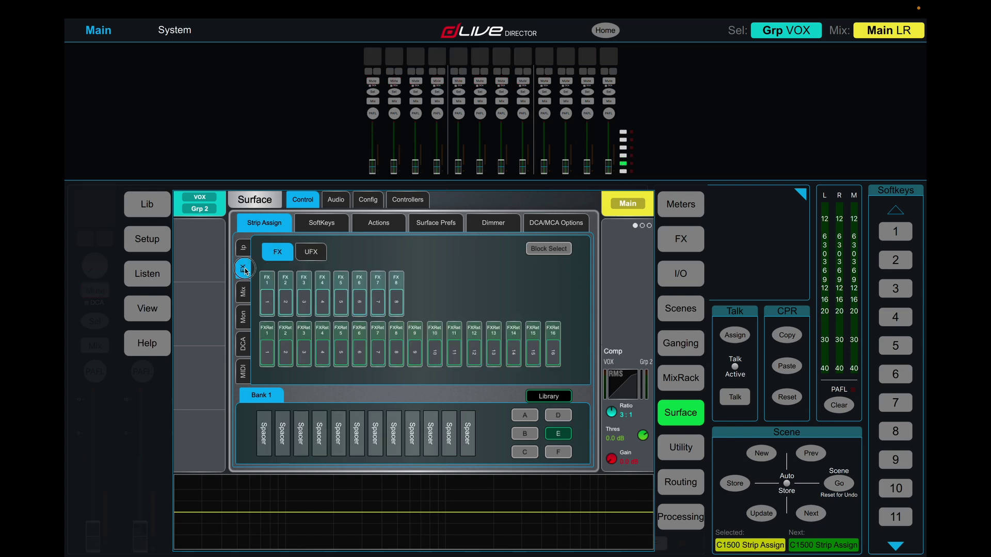
{"action": "left_click", "coordinate": [557, 252]}
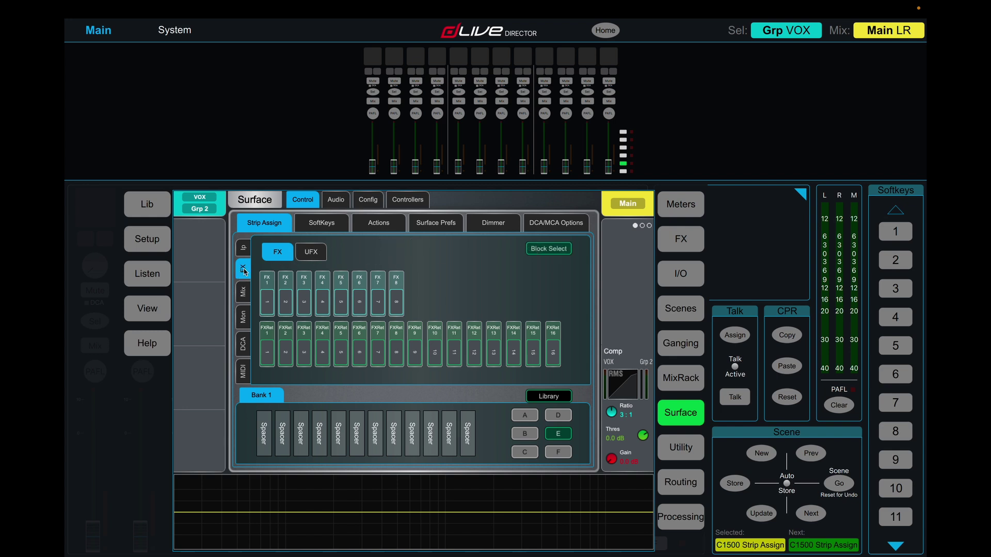
{"action": "left_click", "coordinate": [267, 299]}
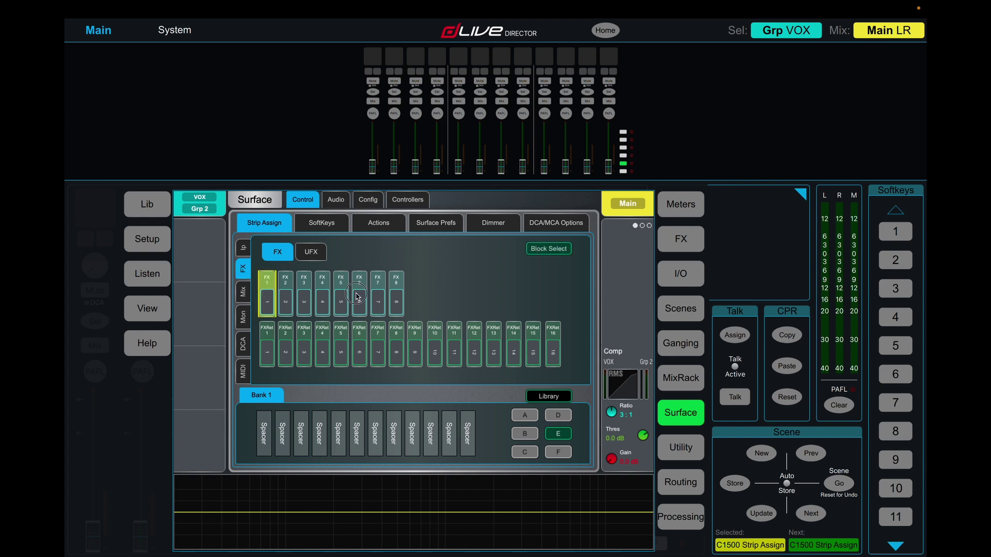
{"action": "left_click", "coordinate": [359, 298]}
{"action": "left_click_drag", "start_coordinate": [269, 299], "coordinate": [266, 423]}
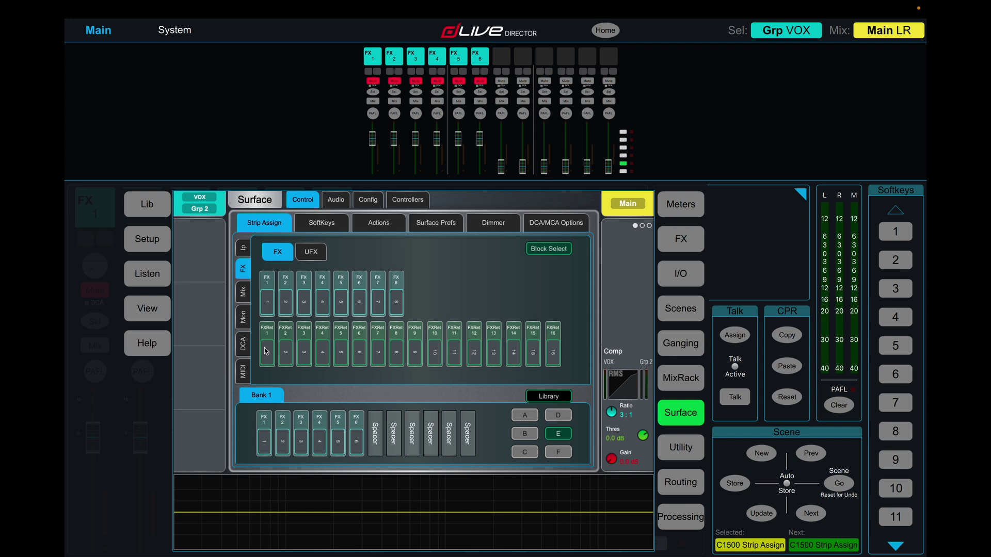
{"action": "left_click", "coordinate": [266, 349]}
{"action": "left_click", "coordinate": [361, 355]}
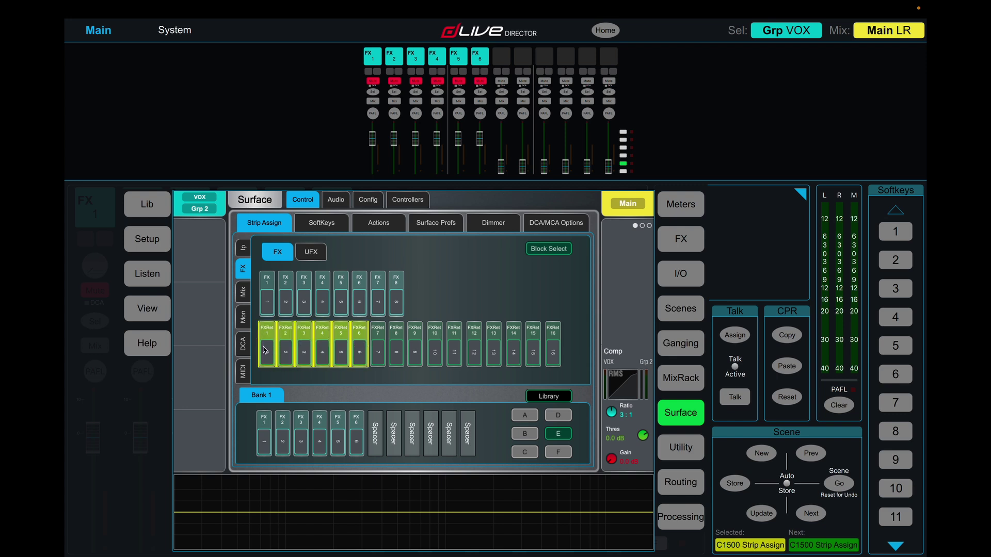
{"action": "left_click_drag", "start_coordinate": [265, 351], "coordinate": [374, 424]}
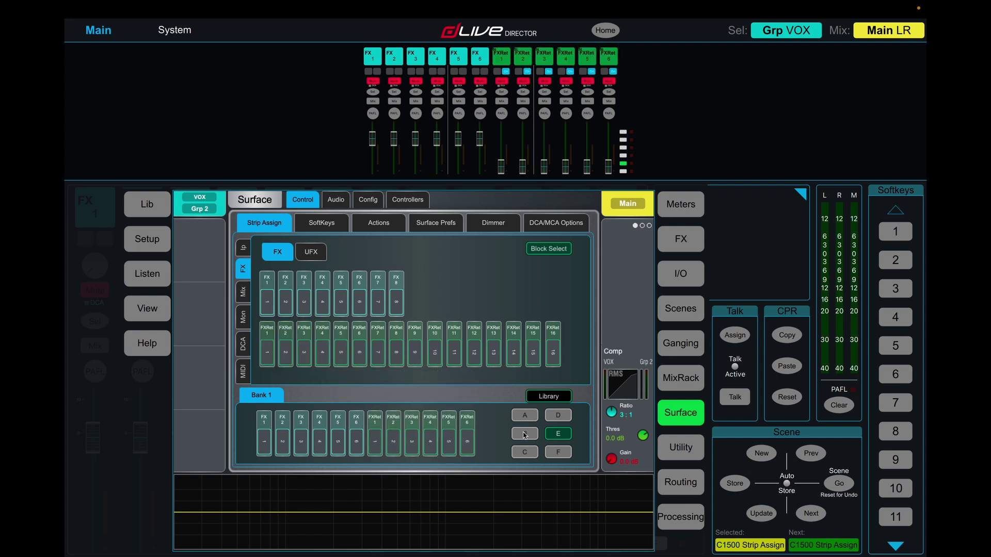
{"action": "left_click", "coordinate": [559, 452]}
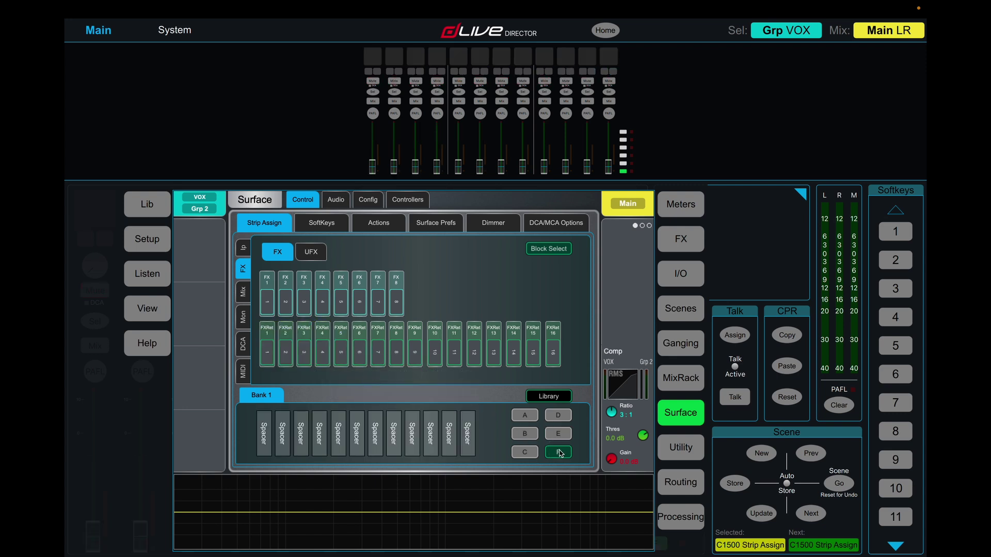
Put the iPod and TB inputs from the 97–128 list into bank F's first two slots.
{"action": "left_click", "coordinate": [247, 296]}
{"action": "left_click", "coordinate": [237, 250]}
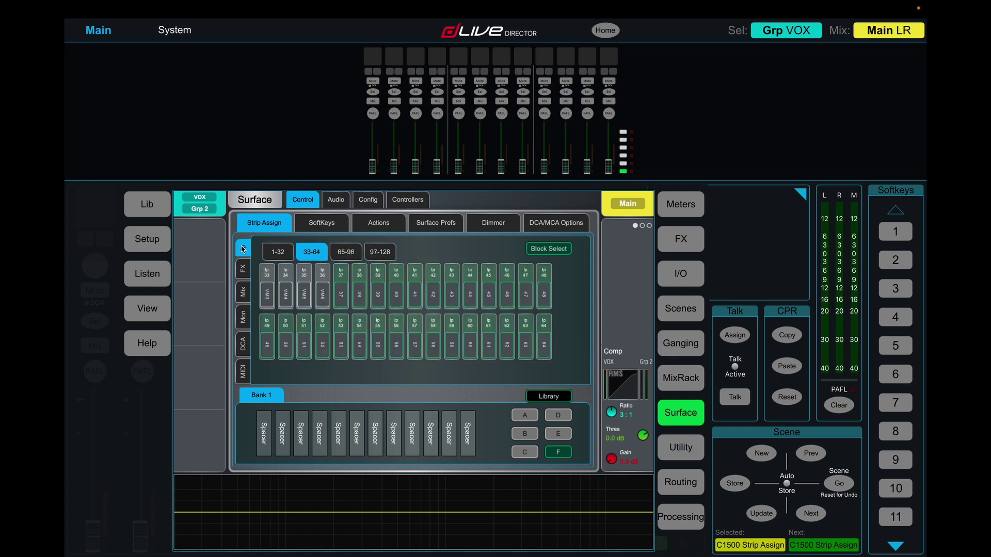
{"action": "left_click", "coordinate": [381, 252]}
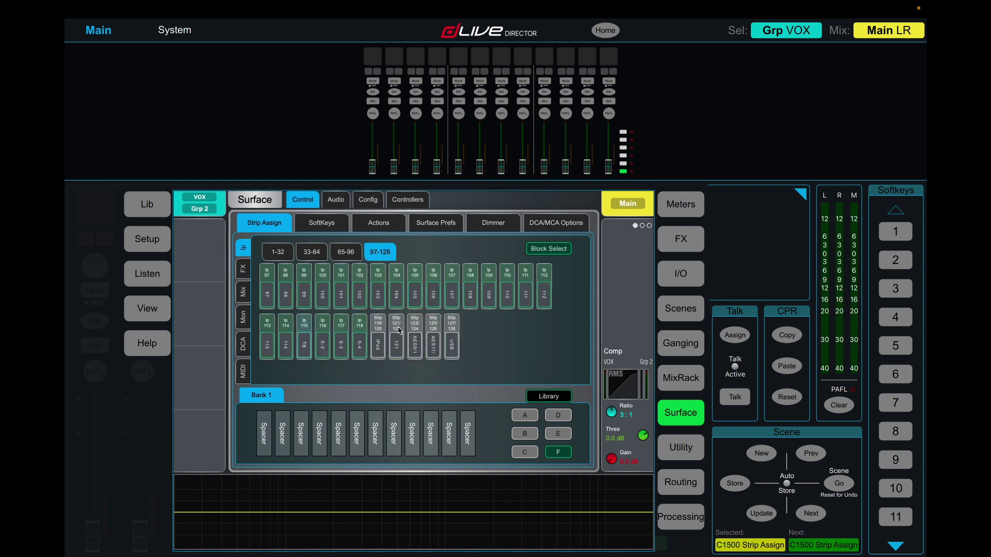
{"action": "left_click", "coordinate": [380, 347]}
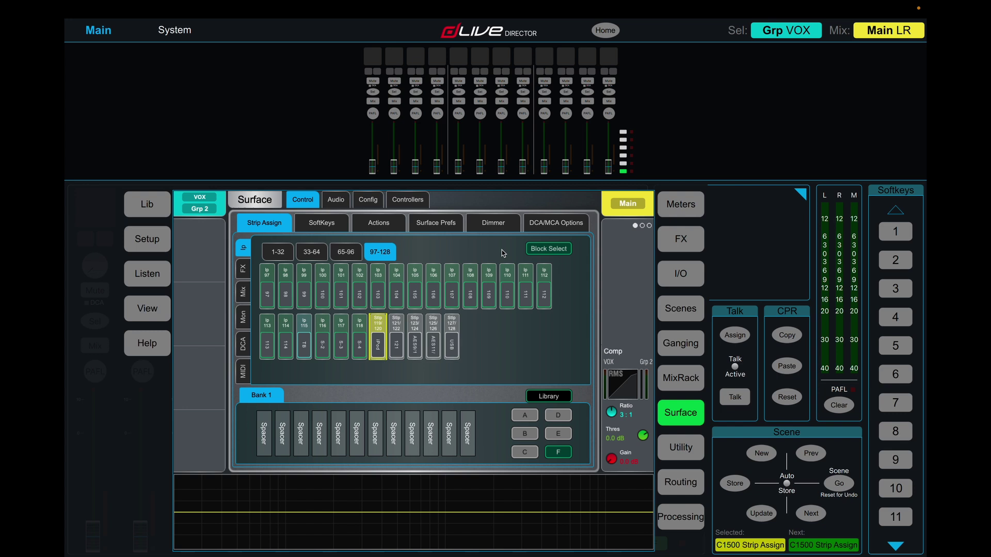
{"action": "left_click", "coordinate": [544, 252]}
{"action": "left_click_drag", "start_coordinate": [380, 342], "coordinate": [263, 433]}
{"action": "left_click_drag", "start_coordinate": [306, 344], "coordinate": [283, 432]}
Place Mtx 1, Mtx 2, StMtx 1 and Main LR at the end of bank F.
{"action": "left_click", "coordinate": [243, 292]}
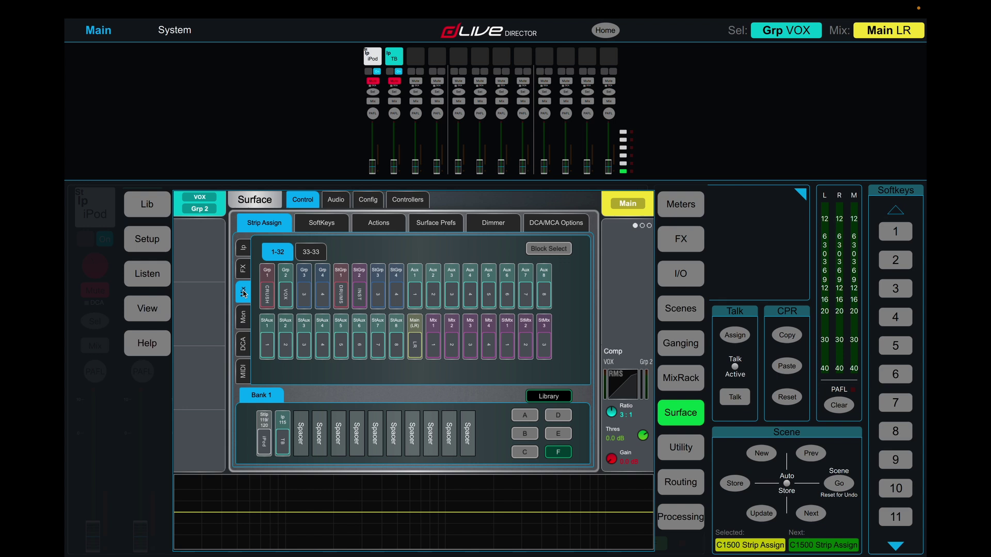
{"action": "left_click_drag", "start_coordinate": [420, 334], "coordinate": [463, 427]}
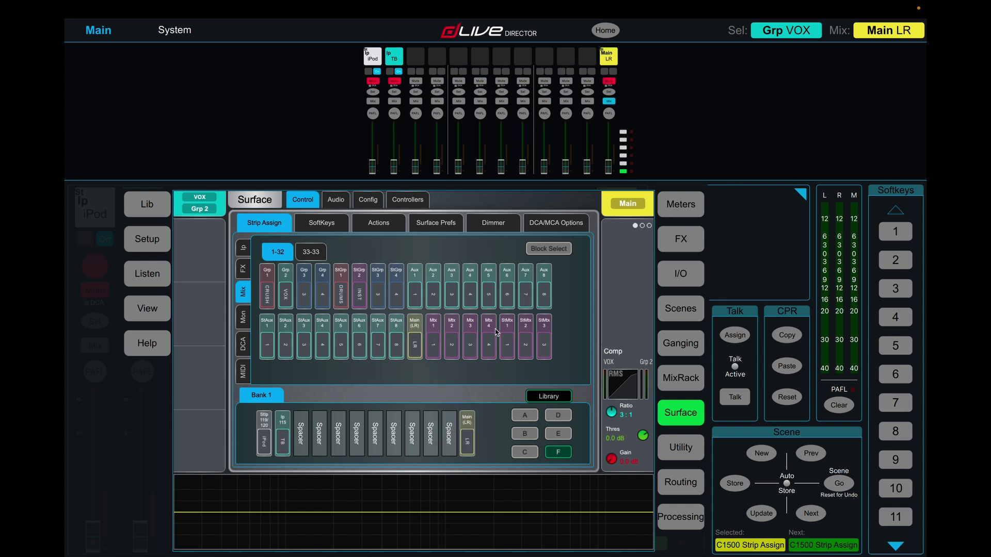
{"action": "left_click_drag", "start_coordinate": [507, 334], "coordinate": [429, 426]}
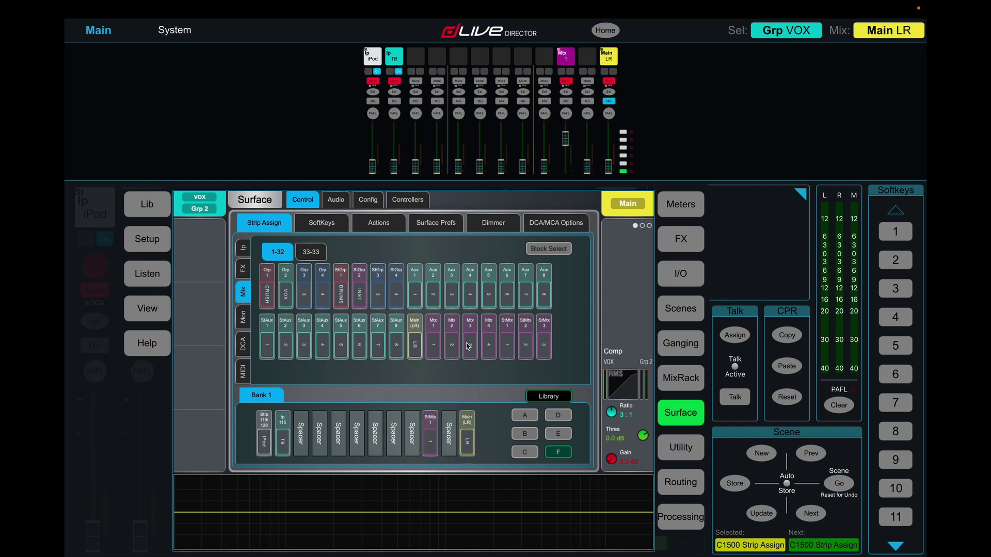
{"action": "left_click_drag", "start_coordinate": [434, 335], "coordinate": [393, 421]}
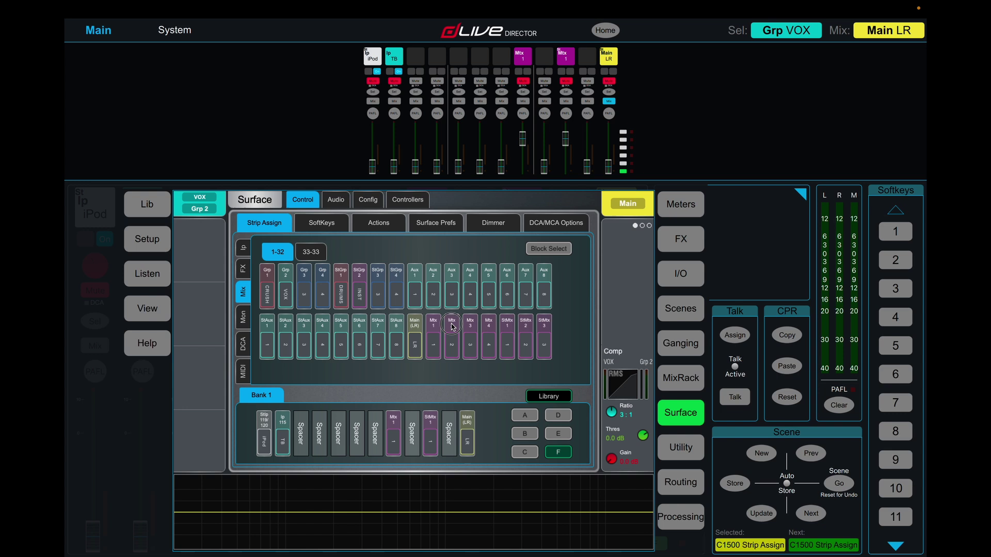
{"action": "left_click_drag", "start_coordinate": [451, 334], "coordinate": [409, 419]}
{"action": "left_click", "coordinate": [523, 54]}
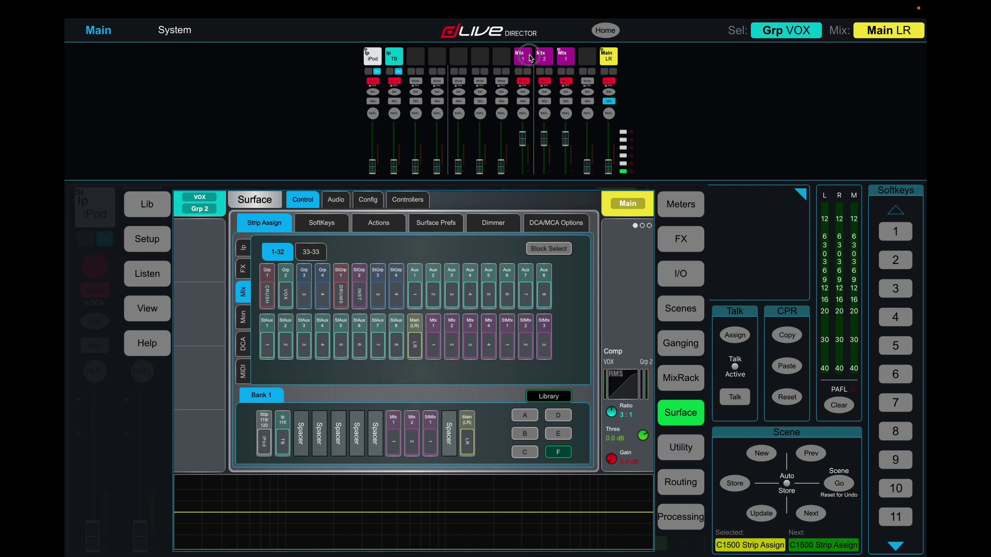
Name Mtx 1 SUB, Mtx 2 FILL and StMtx 1 LR, then close the naming panel.
{"action": "left_click", "coordinate": [199, 207]}
{"action": "type", "text": "SU"}
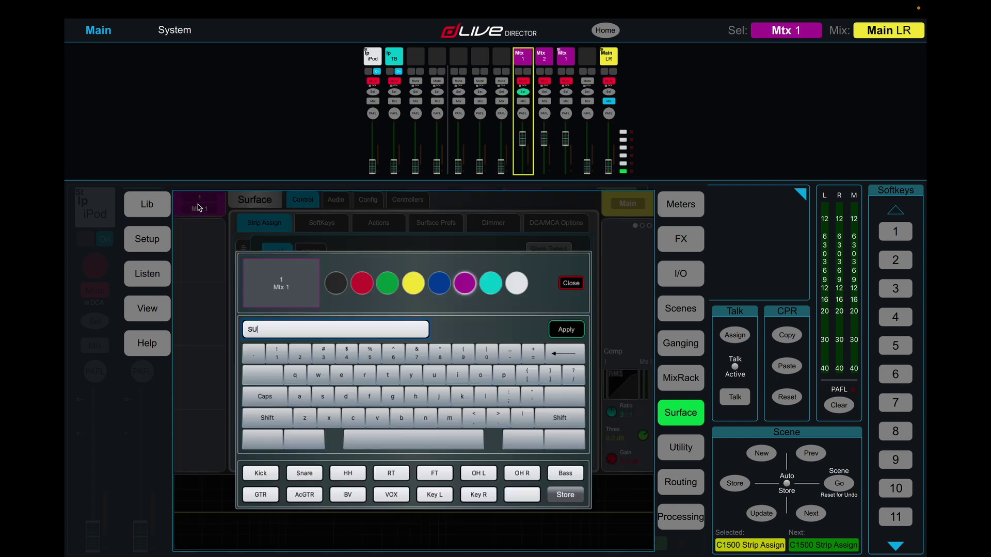
{"action": "type", "text": "B"}
{"action": "key", "text": "Return"}
{"action": "key", "text": "Tab"}
{"action": "type", "text": "FILL"}
{"action": "key", "text": "Return"}
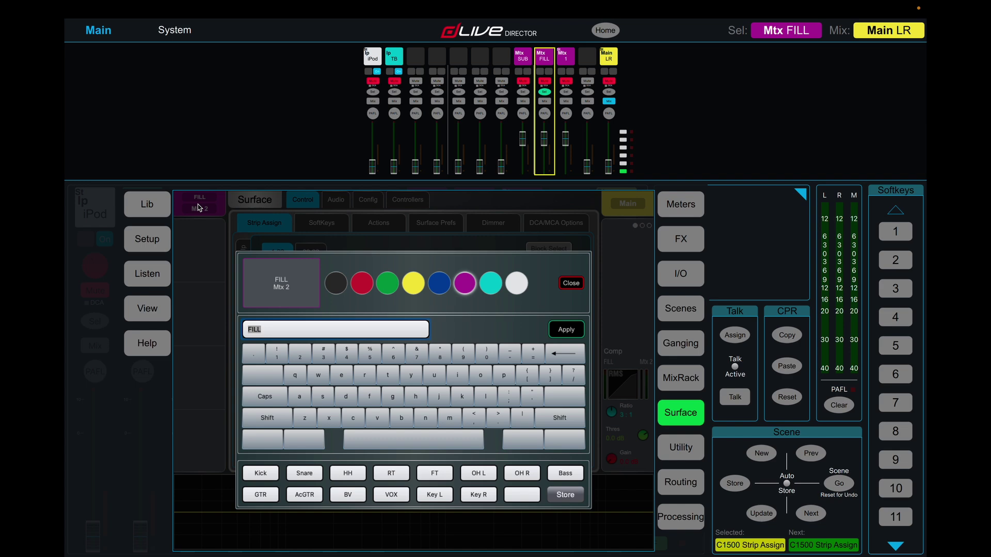
{"action": "key", "text": "Tab"}
{"action": "type", "text": "LR"}
{"action": "key", "text": "Return"}
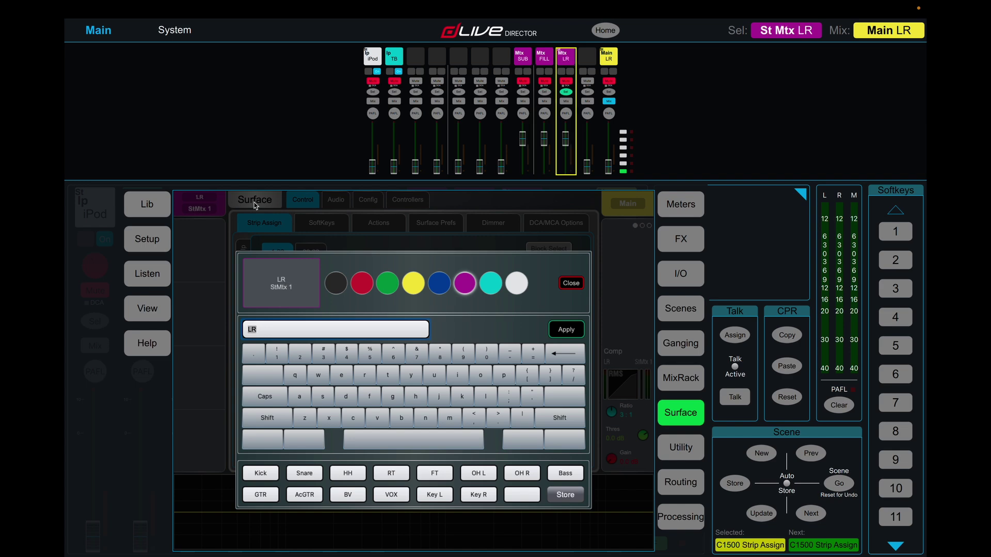
{"action": "left_click", "coordinate": [571, 283]}
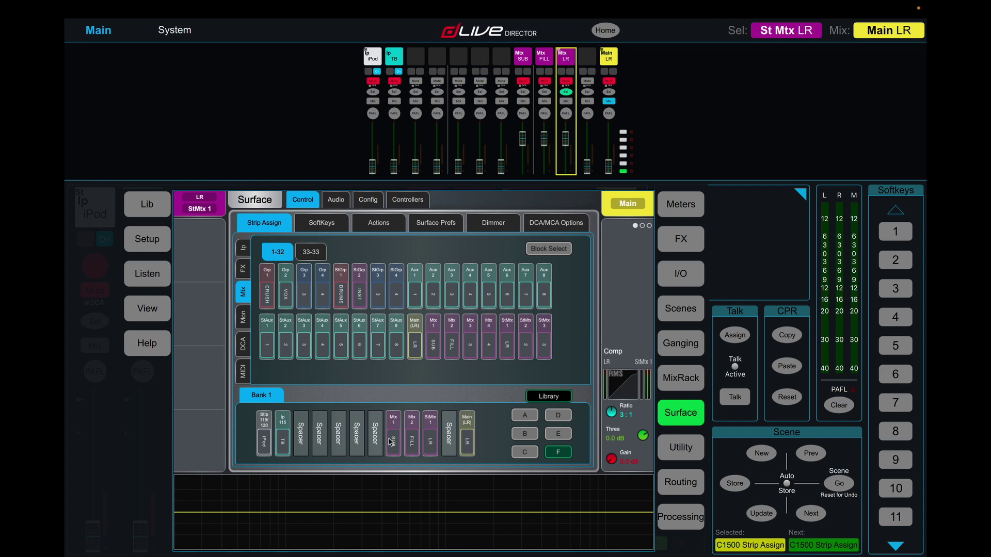
Step through bank layers A to F to review the strips on each.
{"action": "left_click", "coordinate": [525, 416]}
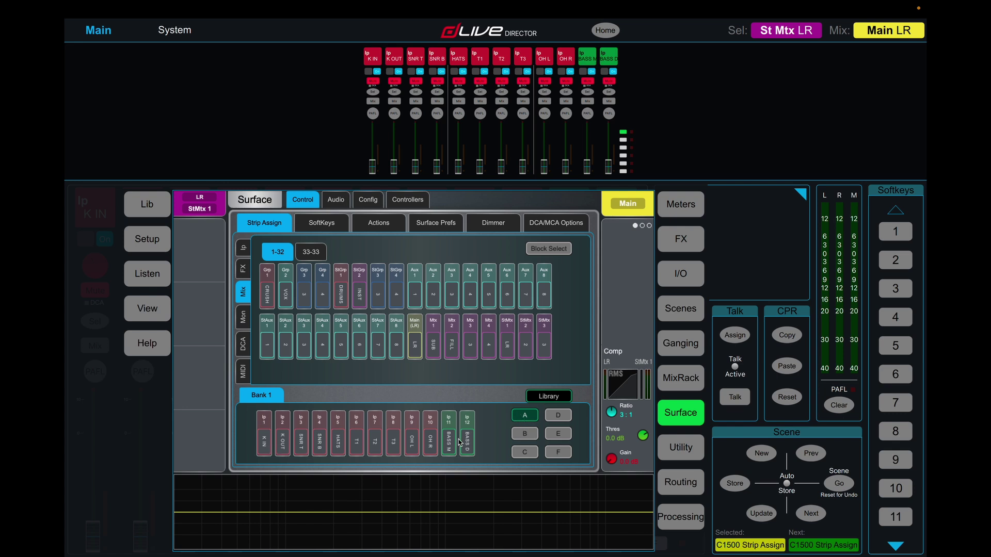
{"action": "left_click", "coordinate": [524, 437]}
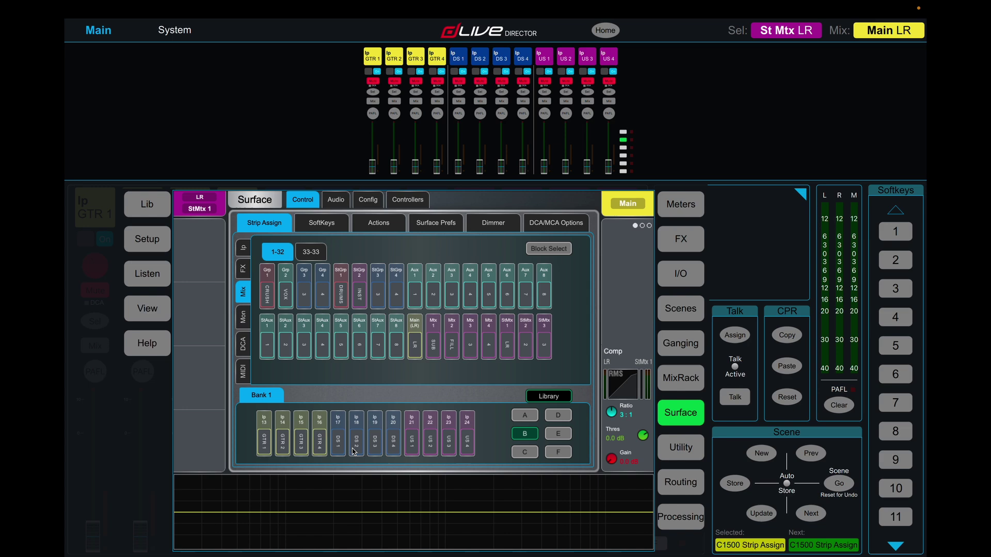
{"action": "left_click", "coordinate": [517, 454]}
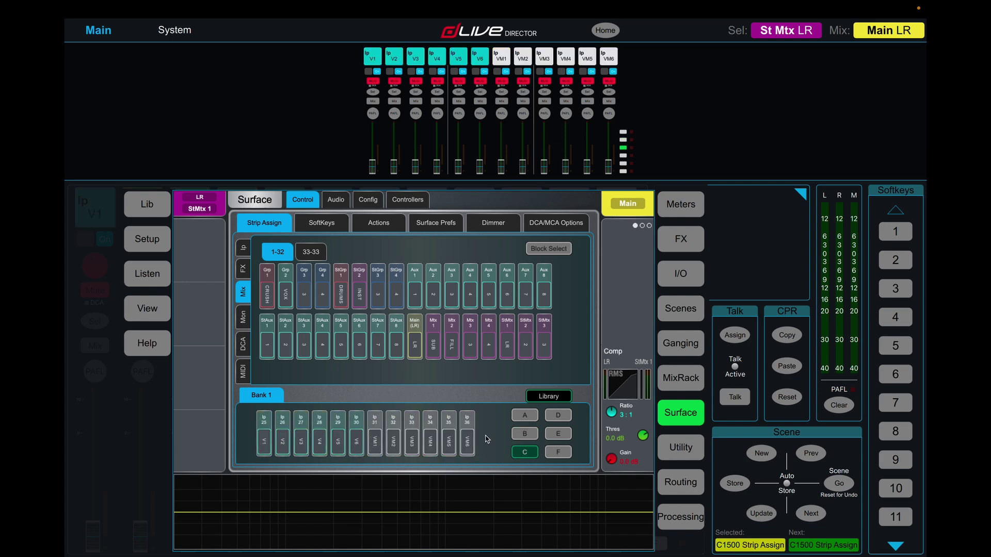
{"action": "left_click", "coordinate": [556, 419]}
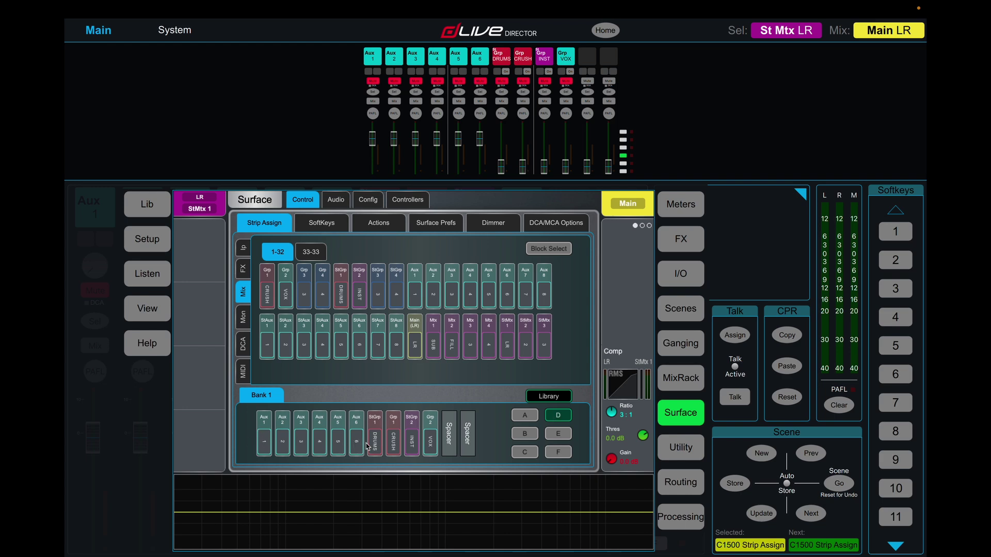
{"action": "left_click", "coordinate": [547, 433]}
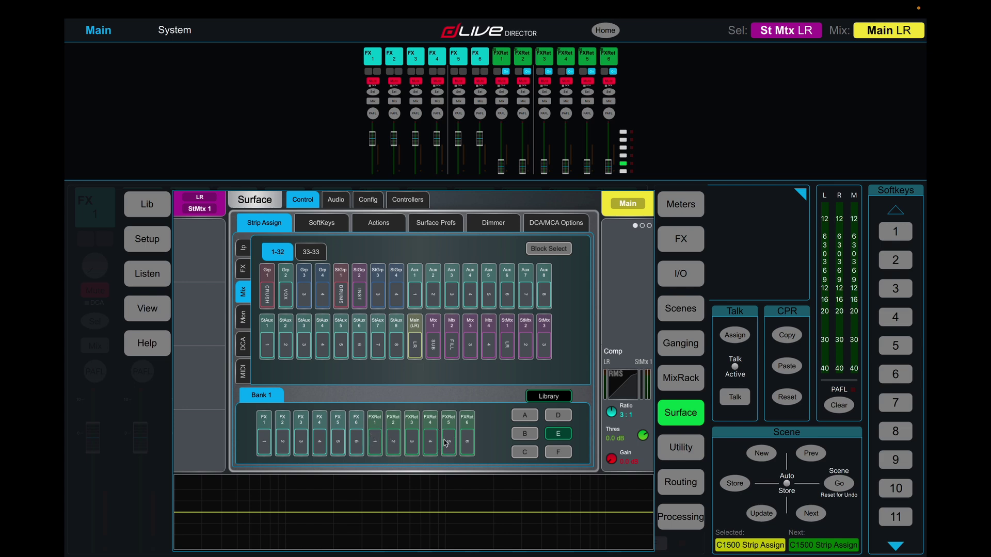
{"action": "left_click", "coordinate": [558, 452]}
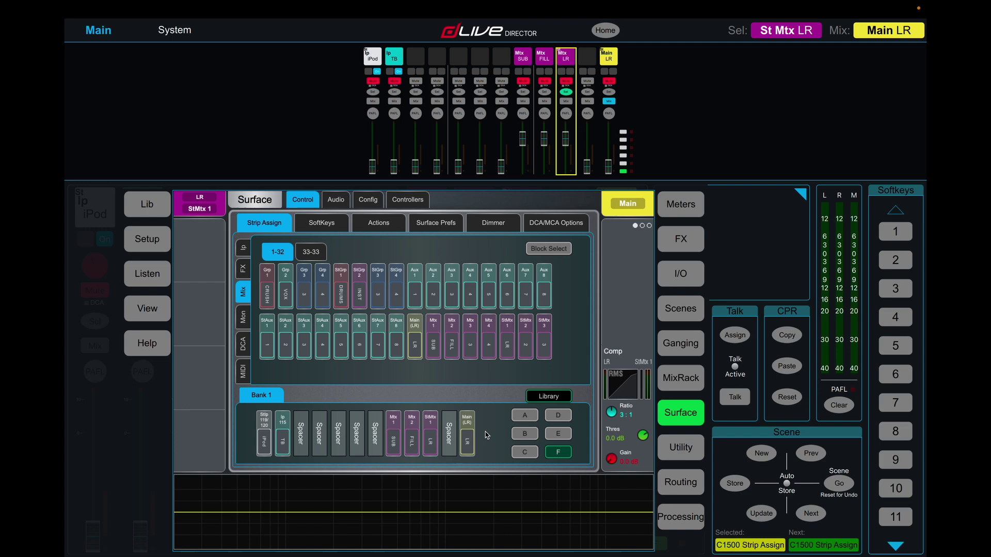
Recheck the Aux/group, FX and iPod/matrix layers, ending on layer A with inputs 1–12.
{"action": "left_click", "coordinate": [558, 415]}
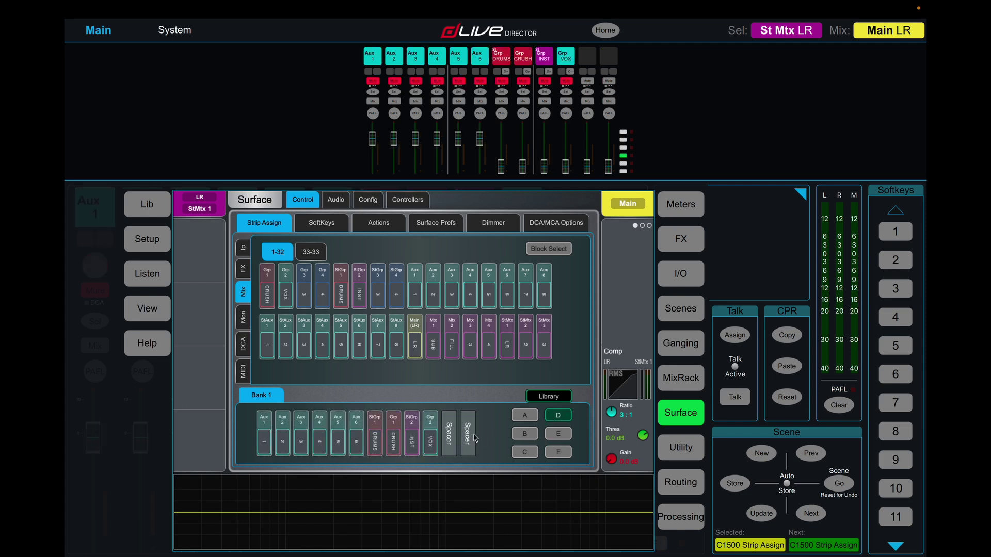
{"action": "left_click", "coordinate": [558, 452]}
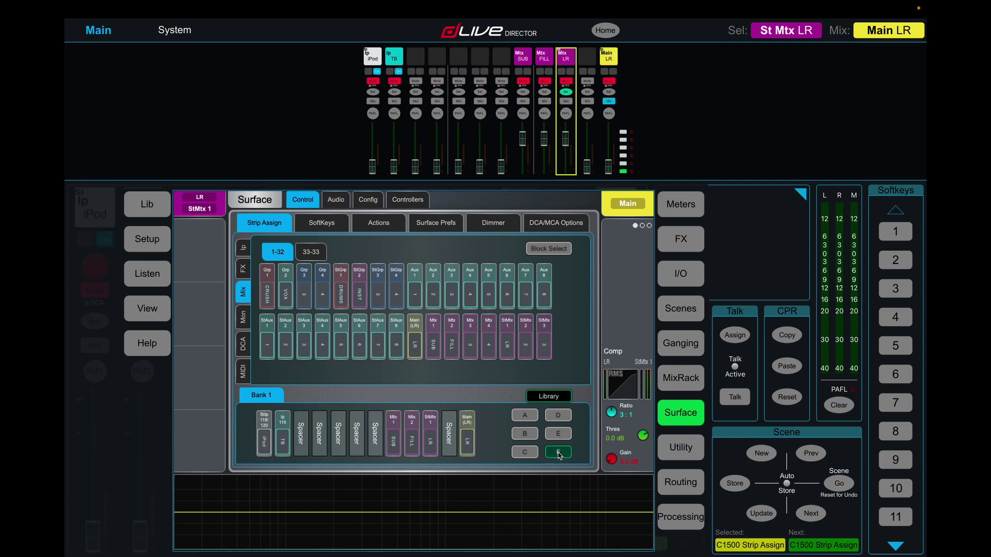
{"action": "left_click", "coordinate": [529, 417]}
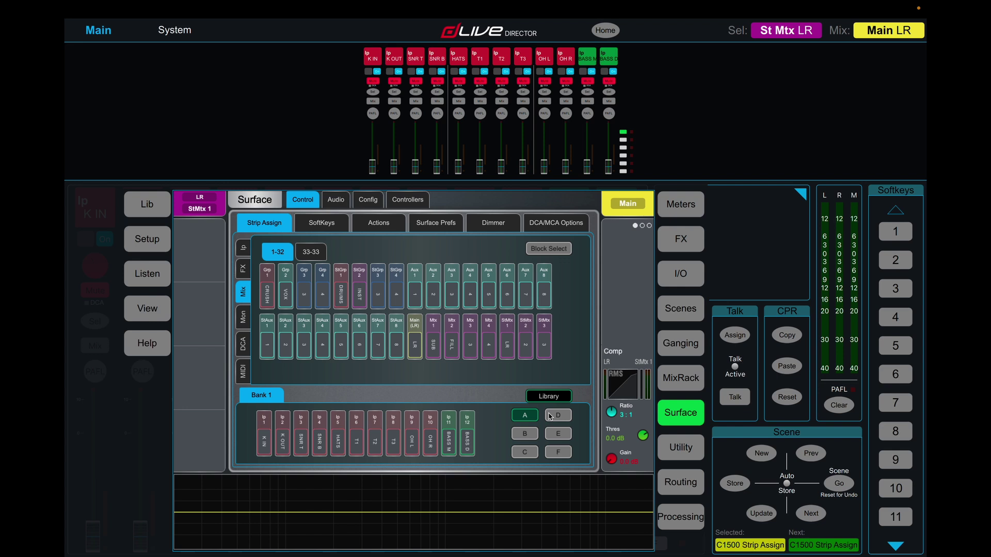
{"action": "left_click", "coordinate": [556, 416]}
{"action": "left_click", "coordinate": [529, 418]}
{"action": "left_click", "coordinate": [535, 434]}
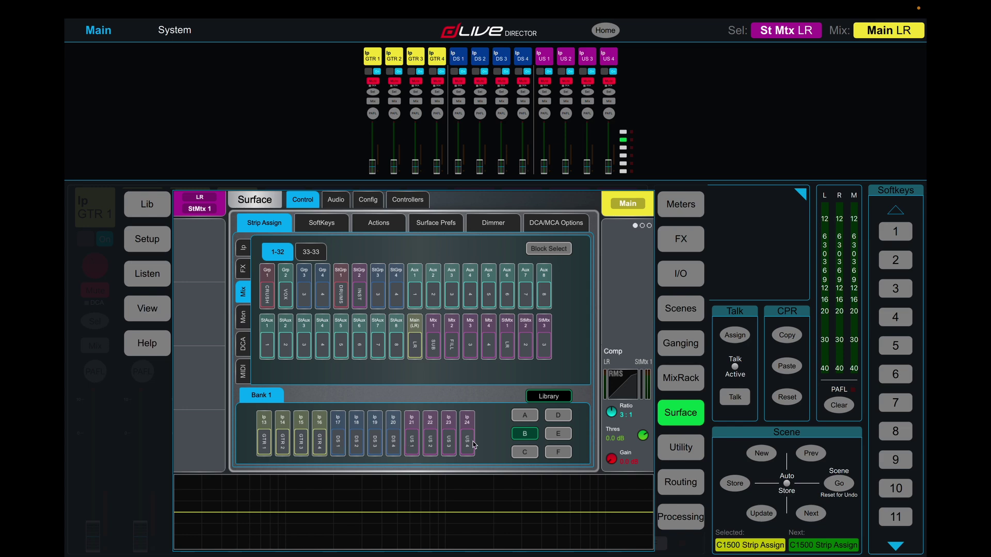
{"action": "left_click", "coordinate": [558, 415]}
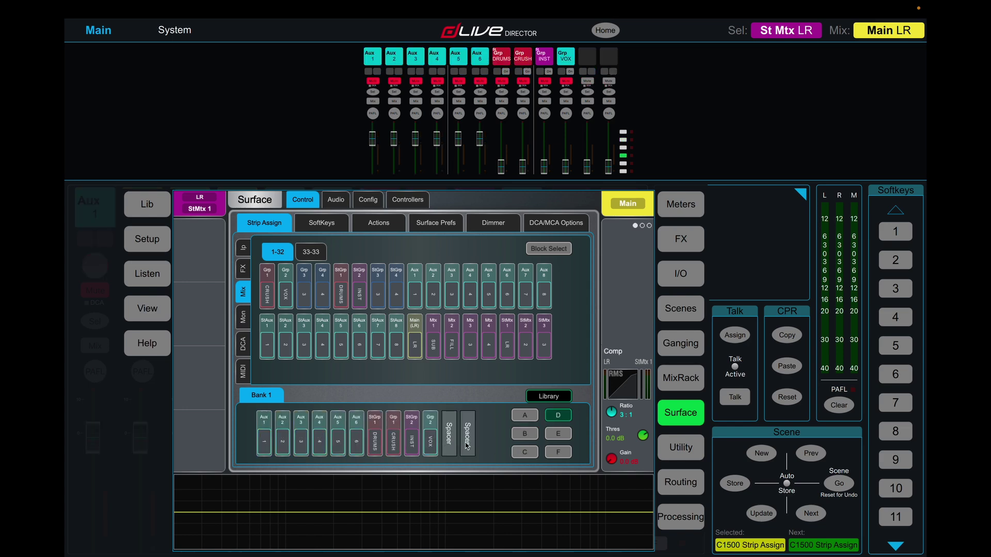
{"action": "left_click", "coordinate": [549, 453]}
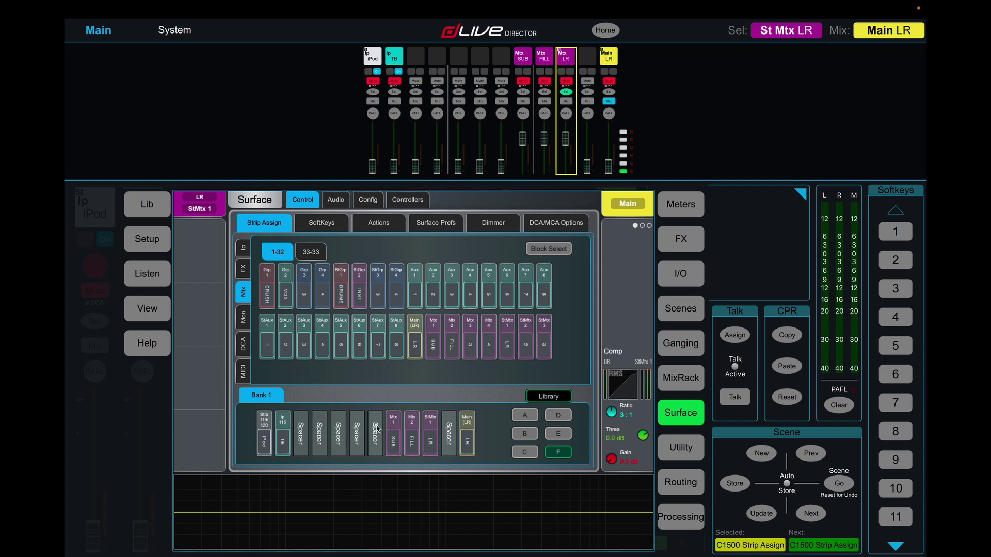
{"action": "left_click", "coordinate": [558, 416]}
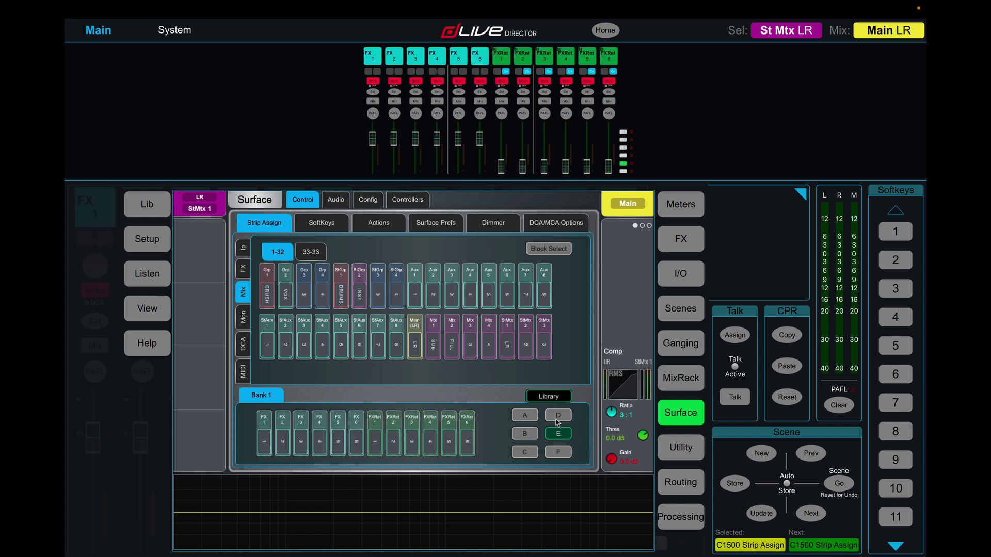
{"action": "left_click", "coordinate": [564, 454]}
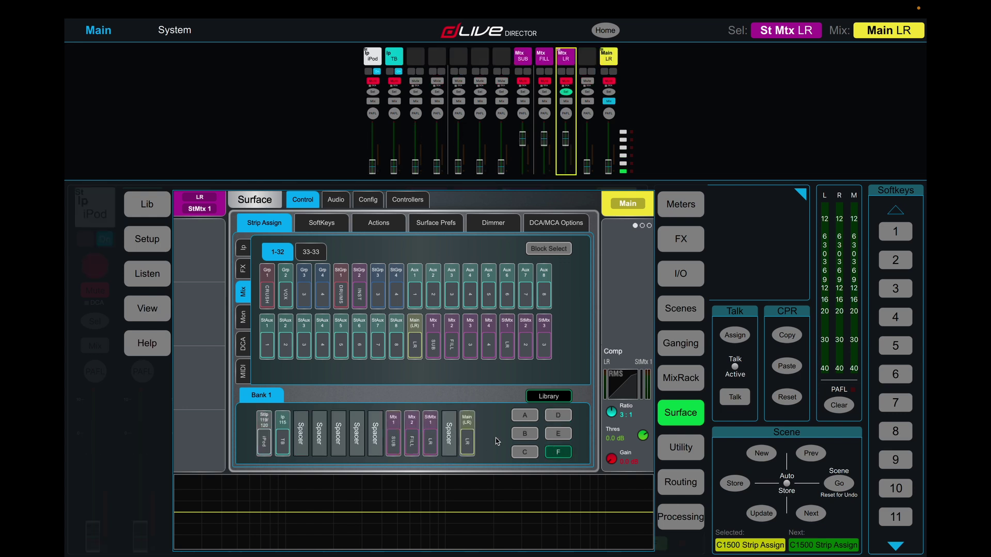
{"action": "left_click", "coordinate": [524, 416]}
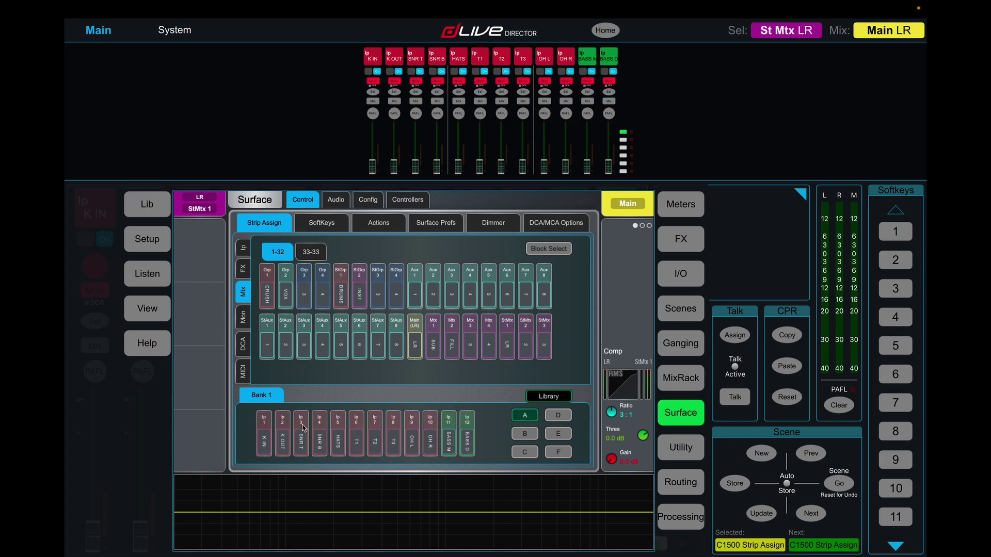
Store the current strip layout as a new Strip Assign library preset named DEFAULT.
{"action": "left_click", "coordinate": [550, 397]}
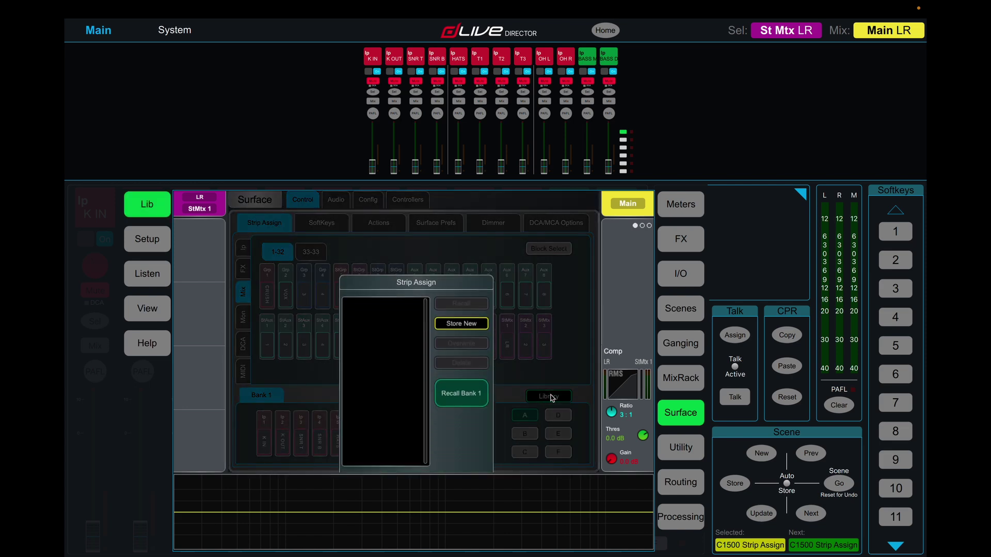
{"action": "left_click", "coordinate": [454, 324]}
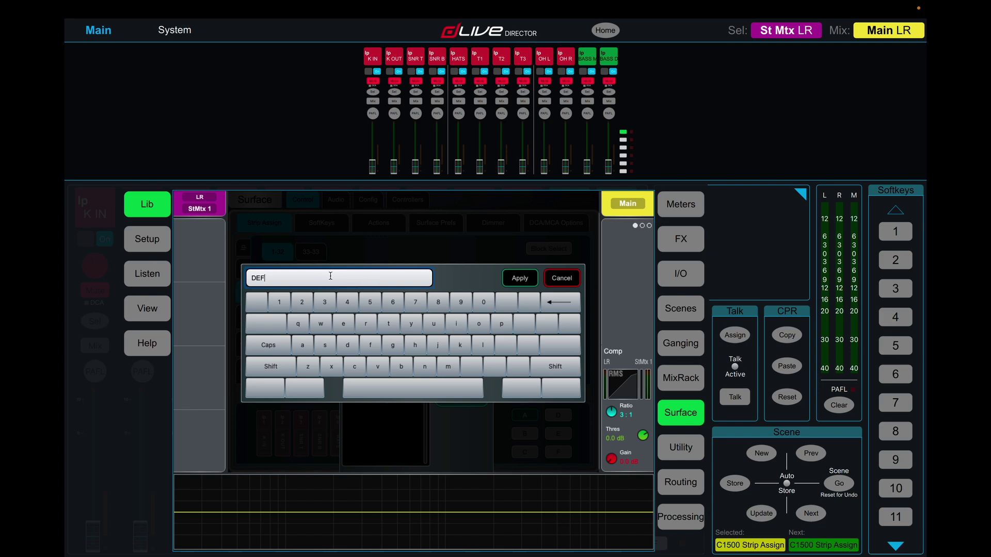
{"action": "type", "text": "DEFAULT"}
{"action": "left_click", "coordinate": [518, 279]}
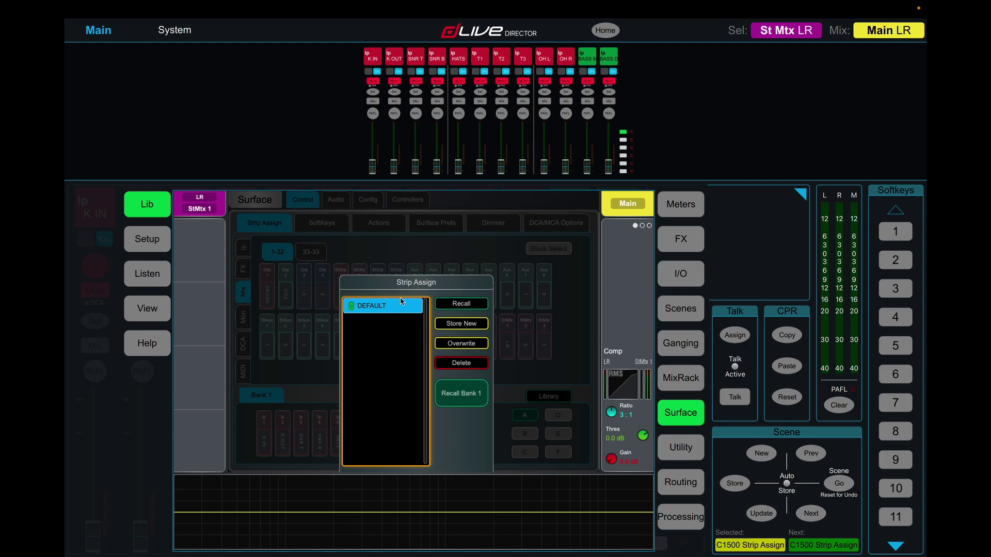
{"action": "left_click", "coordinate": [529, 363]}
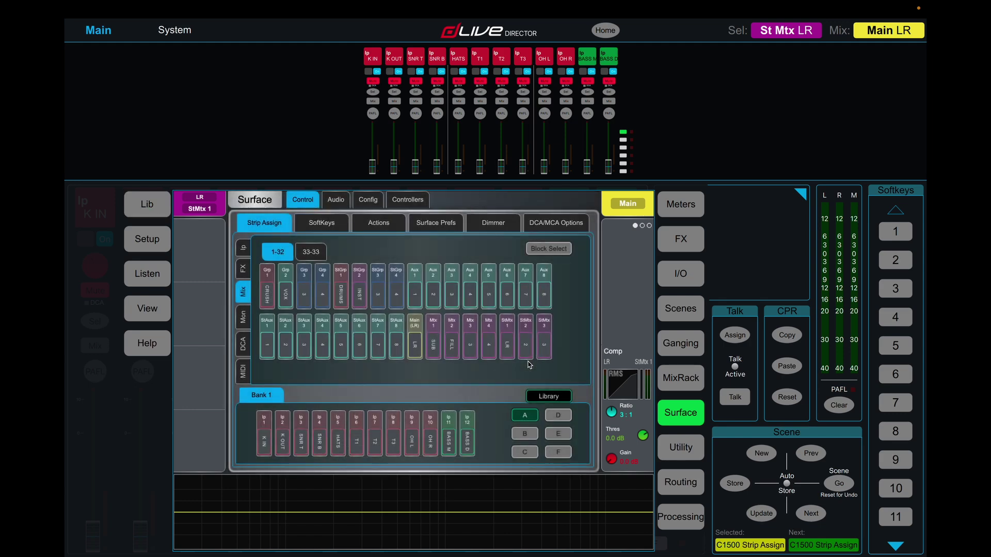
On the Aux and group layer, drag out all Aux and group strips, leaving spacers.
{"action": "left_click", "coordinate": [557, 416]}
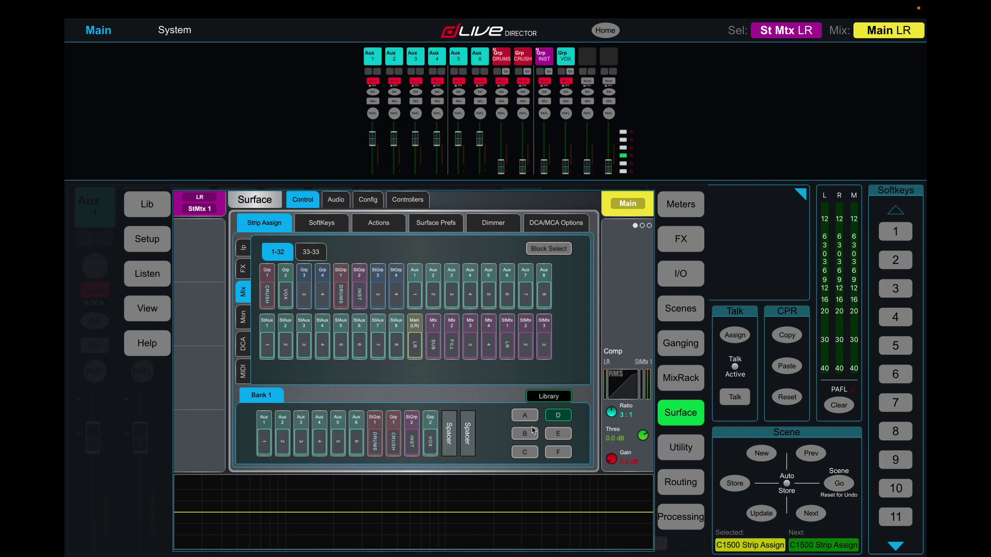
{"action": "left_click", "coordinate": [525, 433]}
{"action": "left_click", "coordinate": [528, 452]}
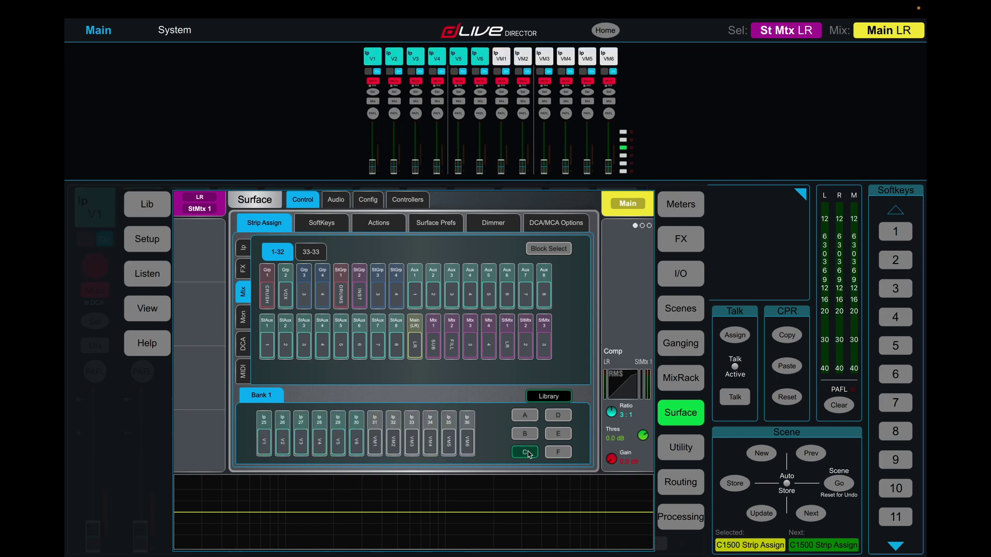
{"action": "left_click", "coordinate": [558, 416]}
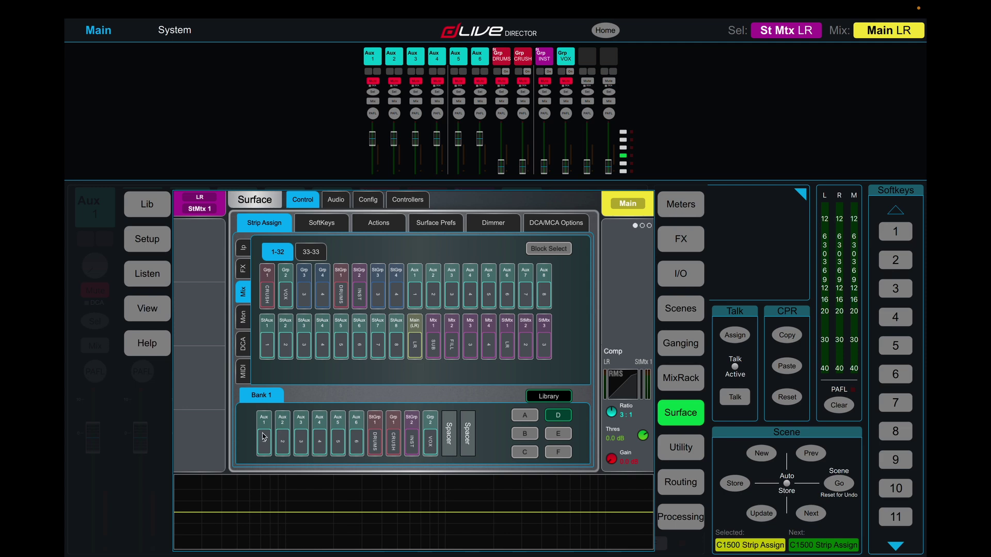
{"action": "left_click_drag", "start_coordinate": [263, 437], "coordinate": [291, 356]}
{"action": "left_click_drag", "start_coordinate": [301, 444], "coordinate": [307, 398]}
{"action": "left_click_drag", "start_coordinate": [319, 444], "coordinate": [343, 364]}
{"action": "left_click_drag", "start_coordinate": [356, 438], "coordinate": [363, 335]}
{"action": "left_click_drag", "start_coordinate": [394, 439], "coordinate": [377, 356]}
{"action": "left_click_drag", "start_coordinate": [411, 436], "coordinate": [434, 355]}
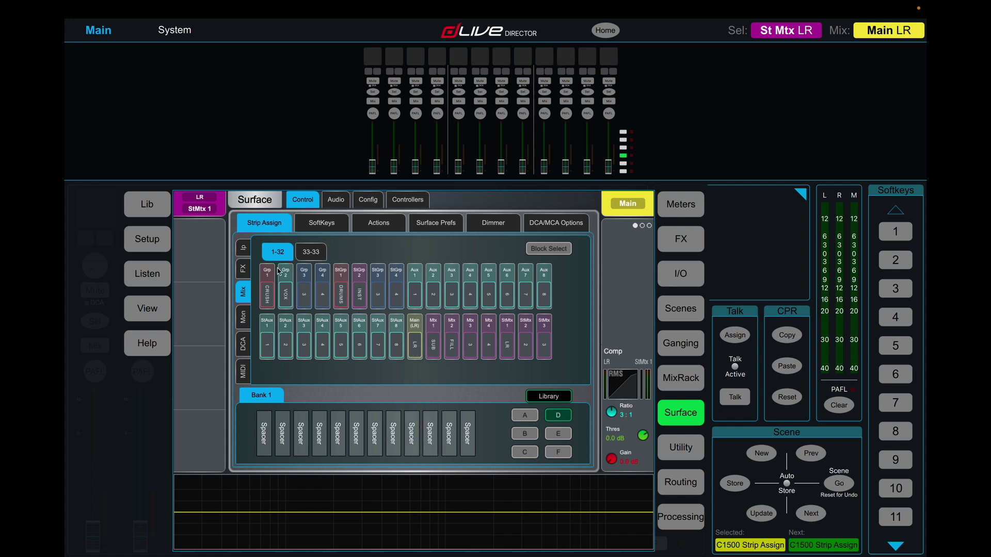
Fill the layer's twelve slots with inputs 37–44 and 45–48 from the 33–64 list.
{"action": "left_click", "coordinate": [245, 250]}
{"action": "left_click", "coordinate": [277, 253]}
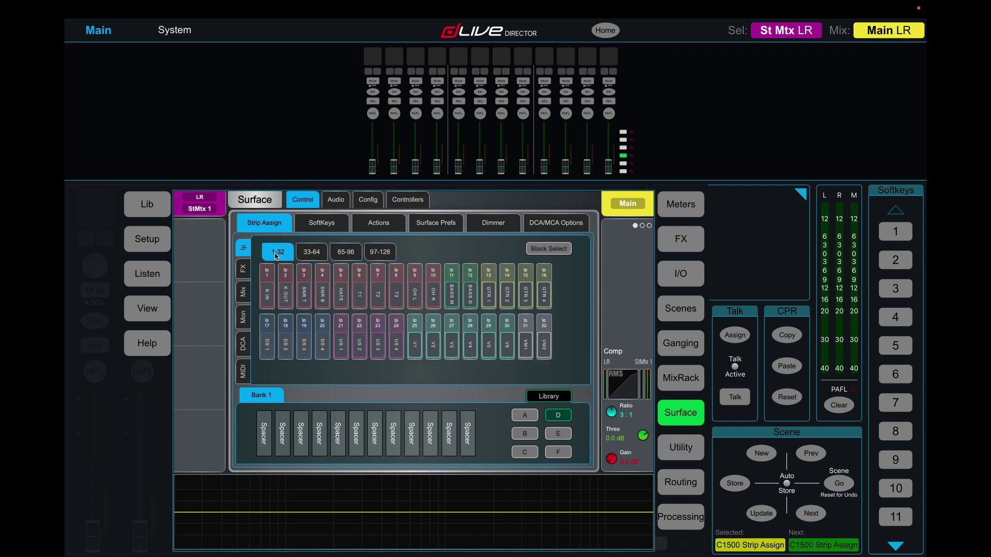
{"action": "left_click", "coordinate": [305, 253]}
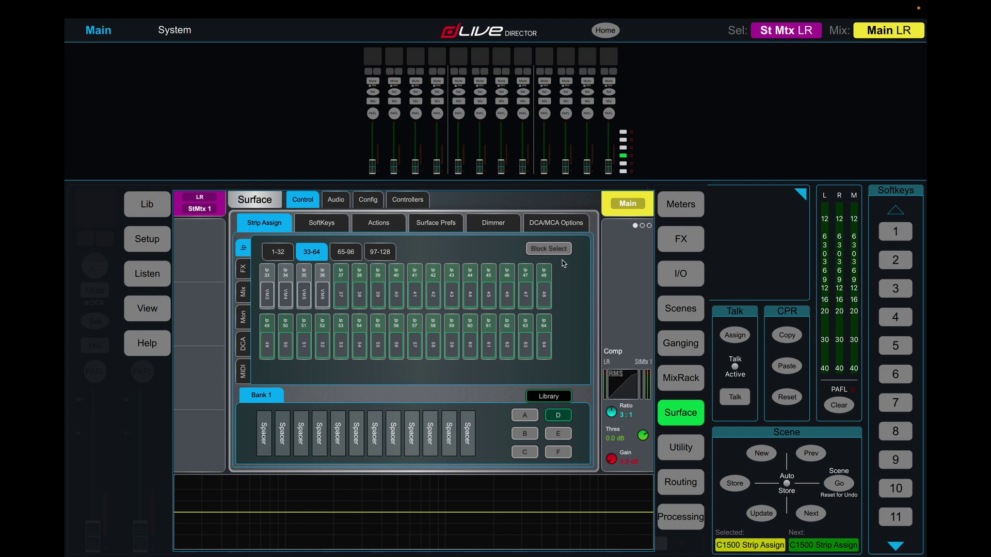
{"action": "left_click", "coordinate": [340, 292]}
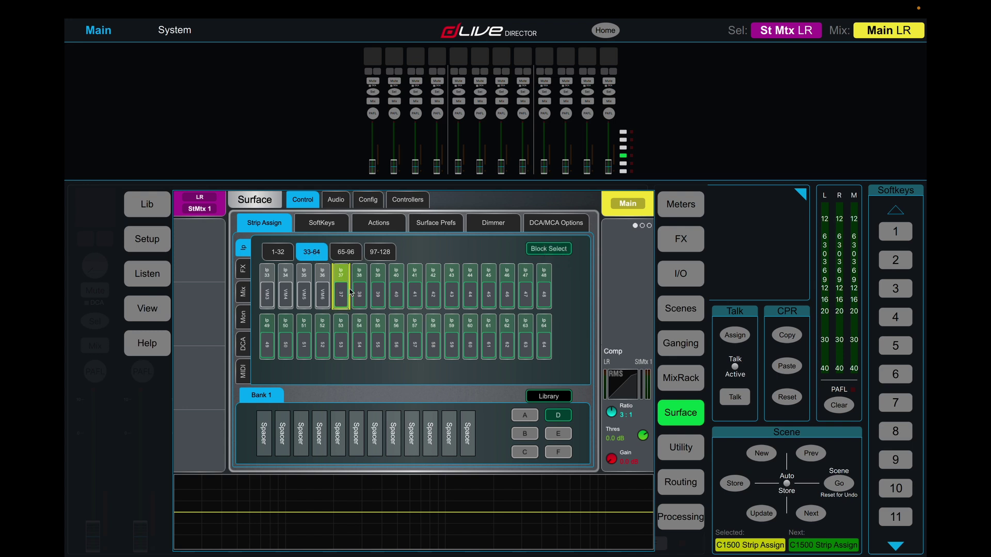
{"action": "left_click", "coordinate": [466, 293], "text": "shift"}
{"action": "left_click_drag", "start_coordinate": [340, 292], "coordinate": [264, 432]}
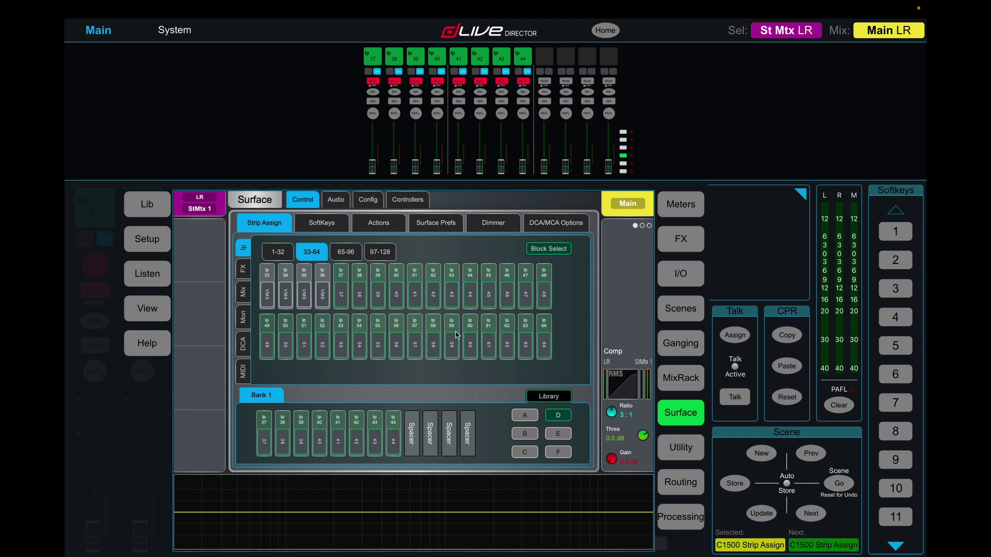
{"action": "left_click", "coordinate": [488, 296]}
{"action": "left_click", "coordinate": [550, 297], "text": "shift"}
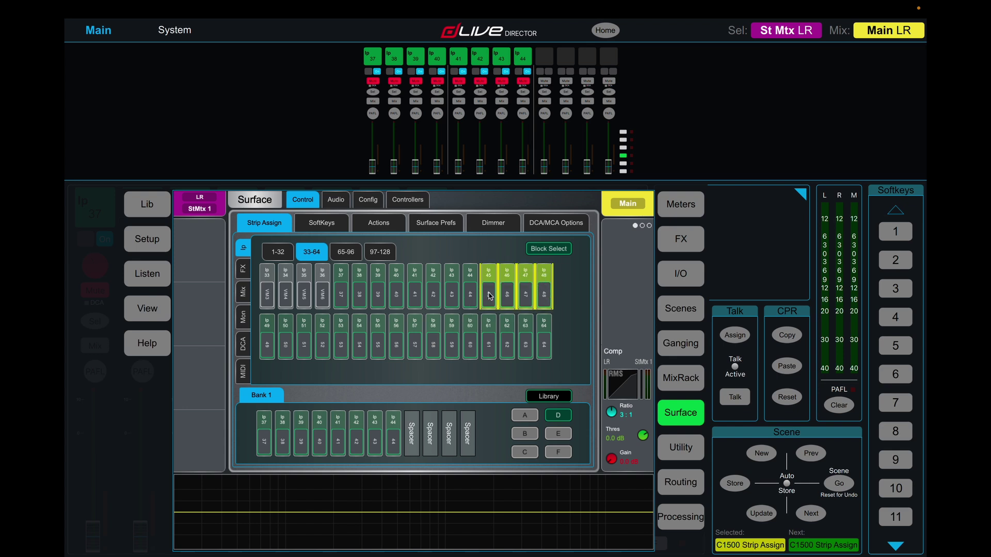
{"action": "left_click_drag", "start_coordinate": [489, 295], "coordinate": [413, 444]}
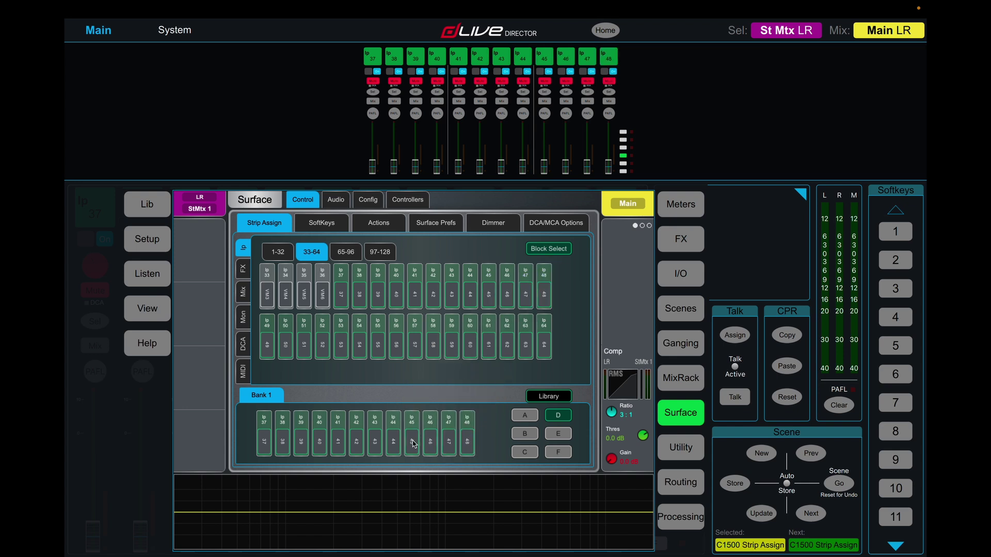
Name inputs 37–42 TX 1 L, TX 1 R, TX 2 L, TX 2 R, TX 3 L and TX 3 R.
{"action": "left_click", "coordinate": [376, 57]}
{"action": "left_click", "coordinate": [214, 211]}
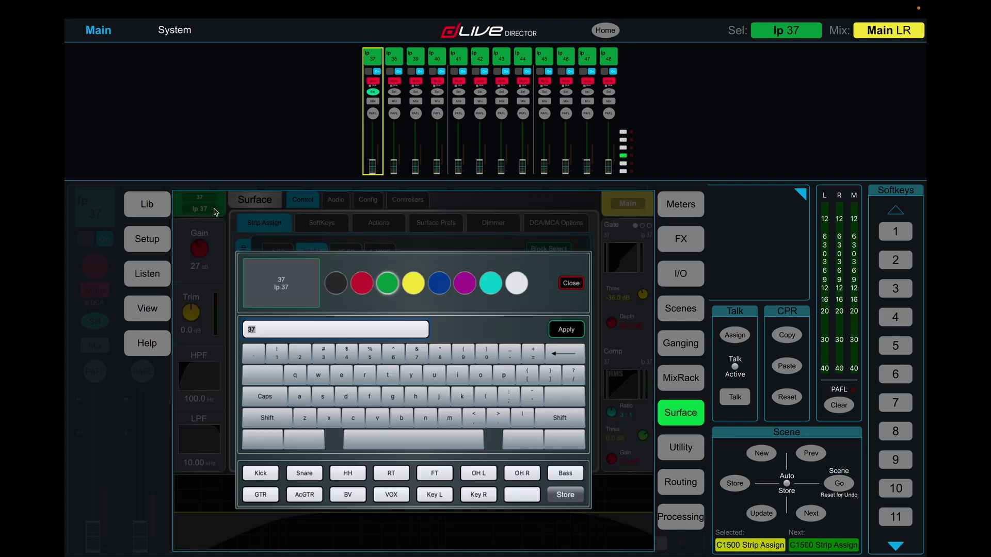
{"action": "type", "text": "TX 1 L"}
{"action": "key", "text": "Return"}
{"action": "key", "text": "Tab"}
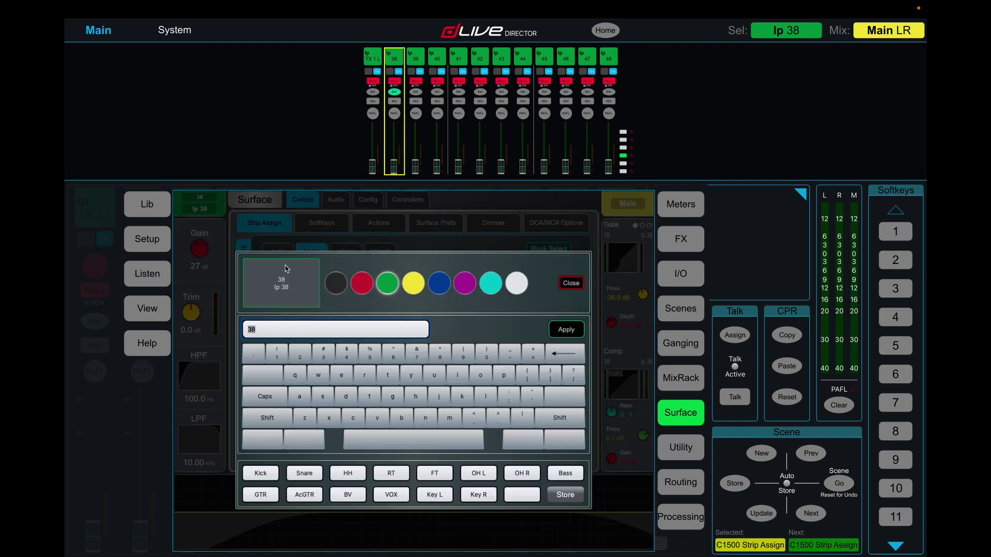
{"action": "type", "text": "TXX"}
{"action": "key", "text": "Tab"}
{"action": "type", "text": "TX 2 "}
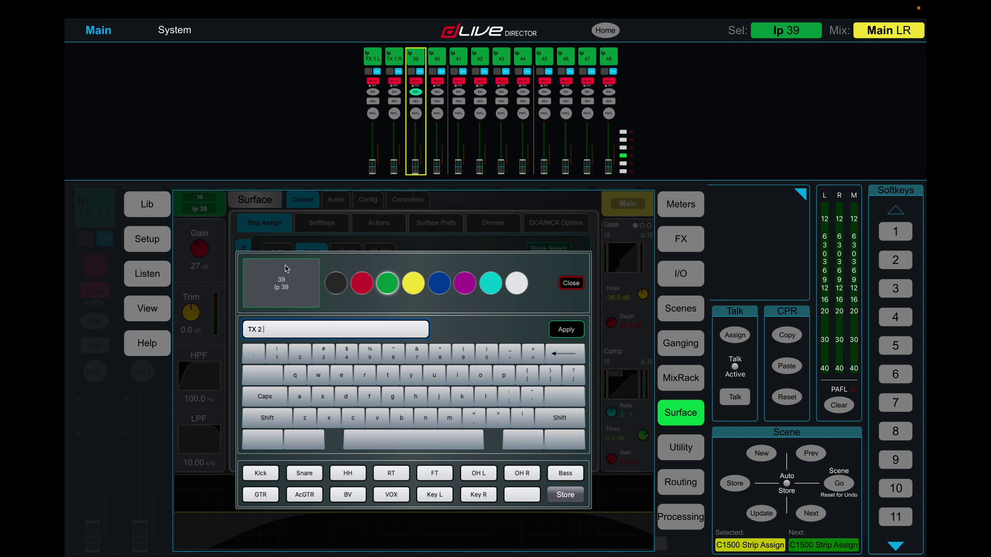
{"action": "type", "text": "L"}
{"action": "key", "text": "Tab"}
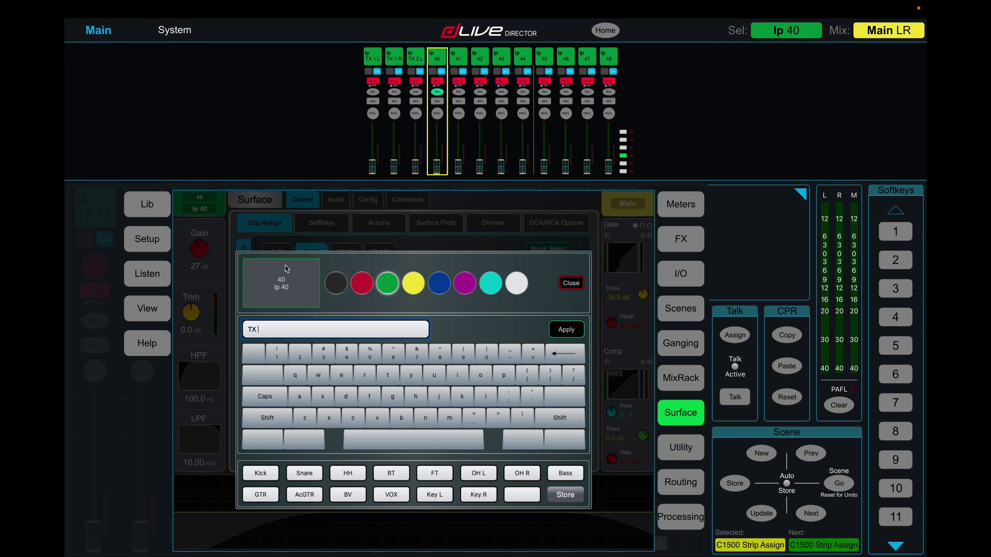
{"action": "type", "text": "TX 2 R"}
{"action": "key", "text": "Tab"}
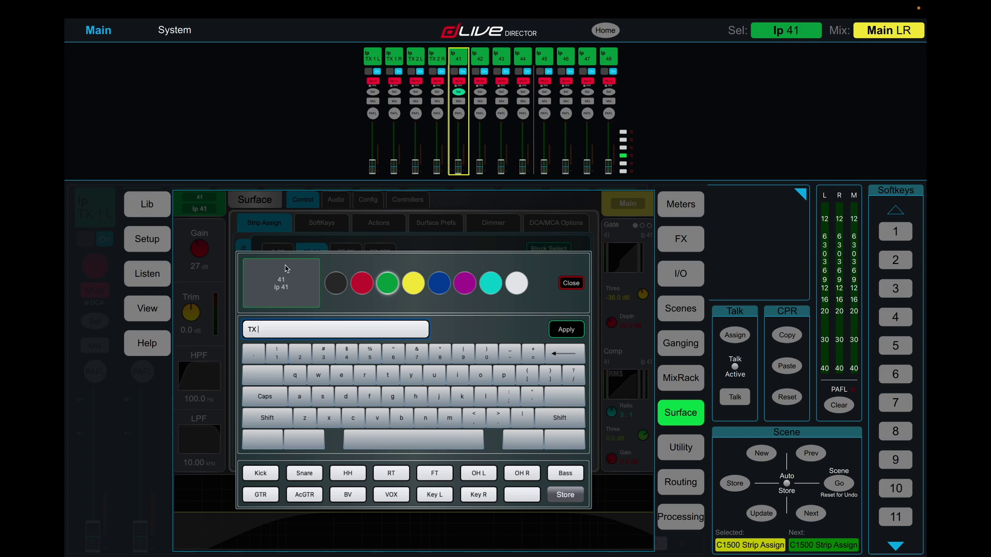
{"action": "type", "text": "TX 3 L"}
{"action": "key", "text": "Tab"}
{"action": "type", "text": "T"}
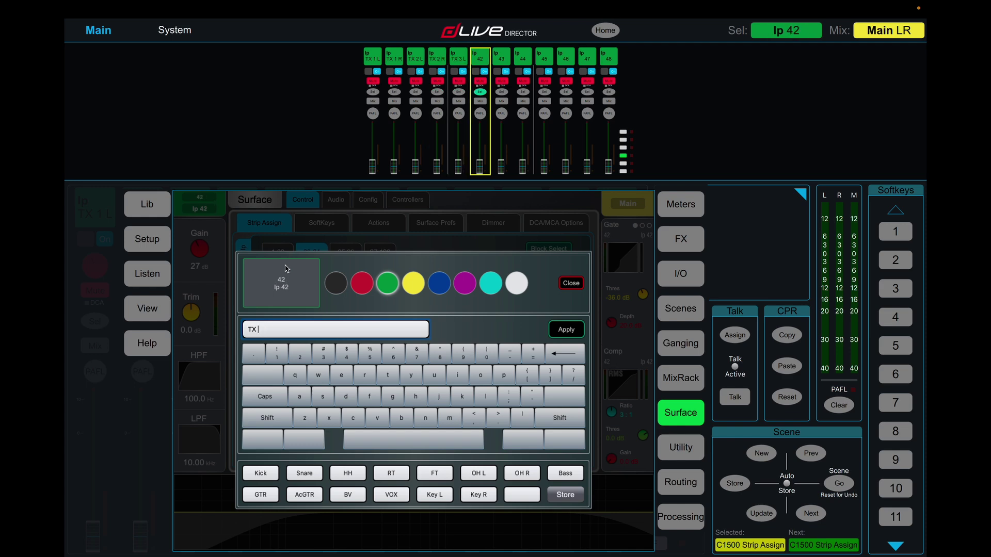
{"action": "type", "text": "X 3 R"}
{"action": "key", "text": "Tab"}
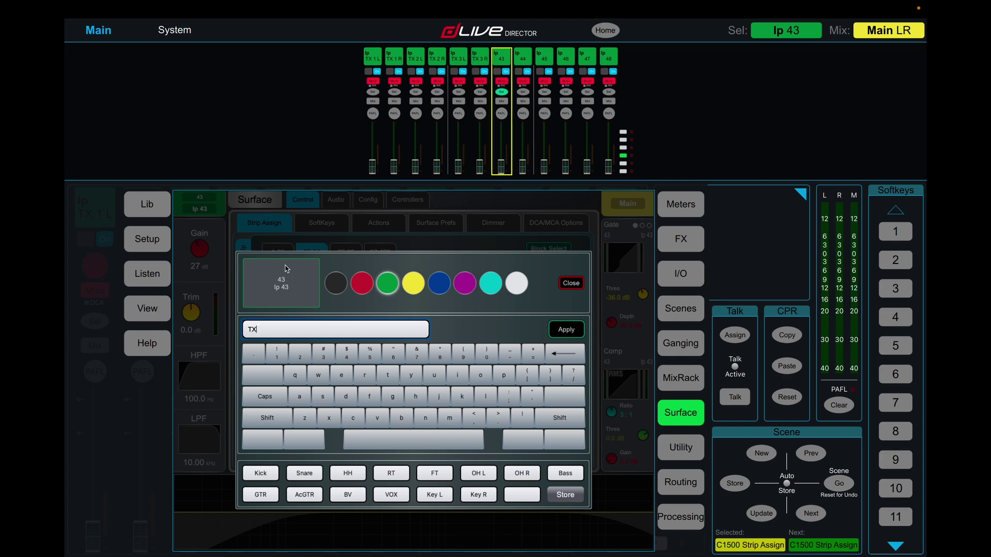
Name inputs 43–48 TX 4 L through TX 6 R and close the naming panel.
{"action": "type", "text": "TX 4 L"}
{"action": "key", "text": "Tab"}
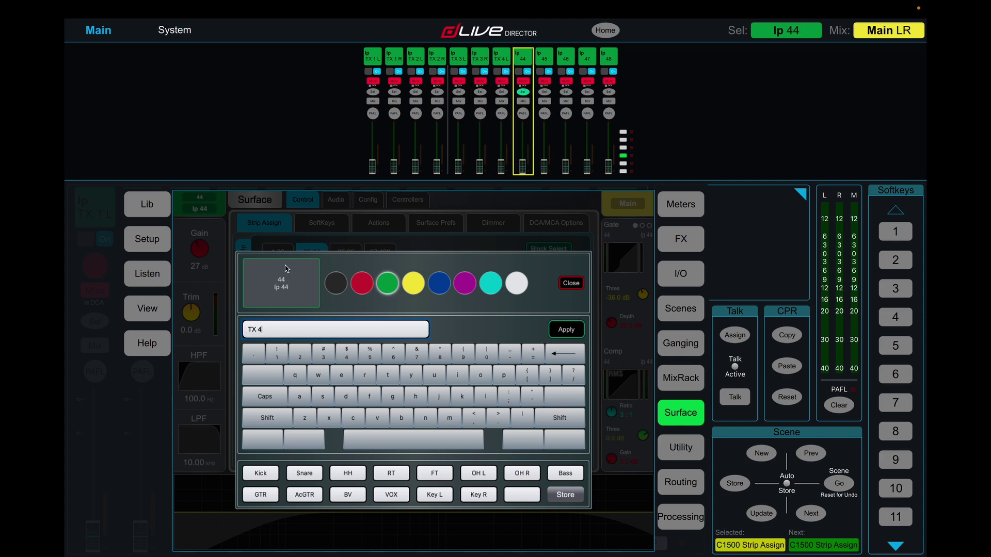
{"action": "key", "text": "Tab"}
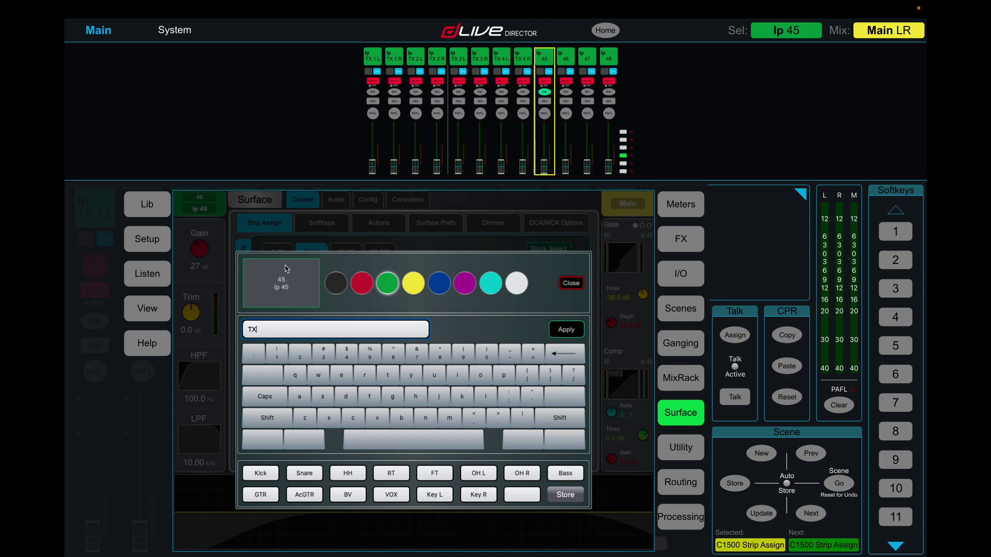
{"action": "type", "text": "TX 5 L"}
{"action": "key", "text": "Tab"}
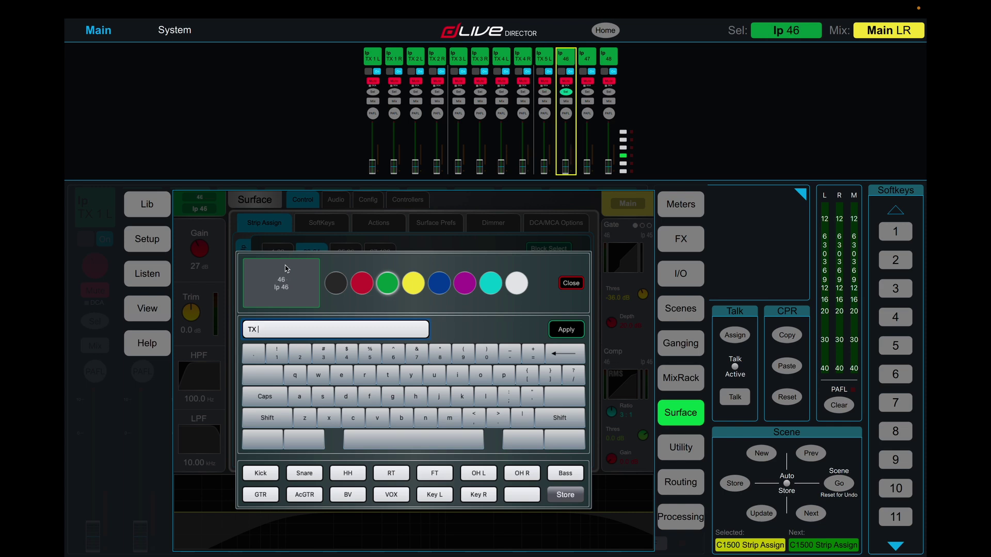
{"action": "type", "text": "TX 5 R"}
{"action": "key", "text": "Tab"}
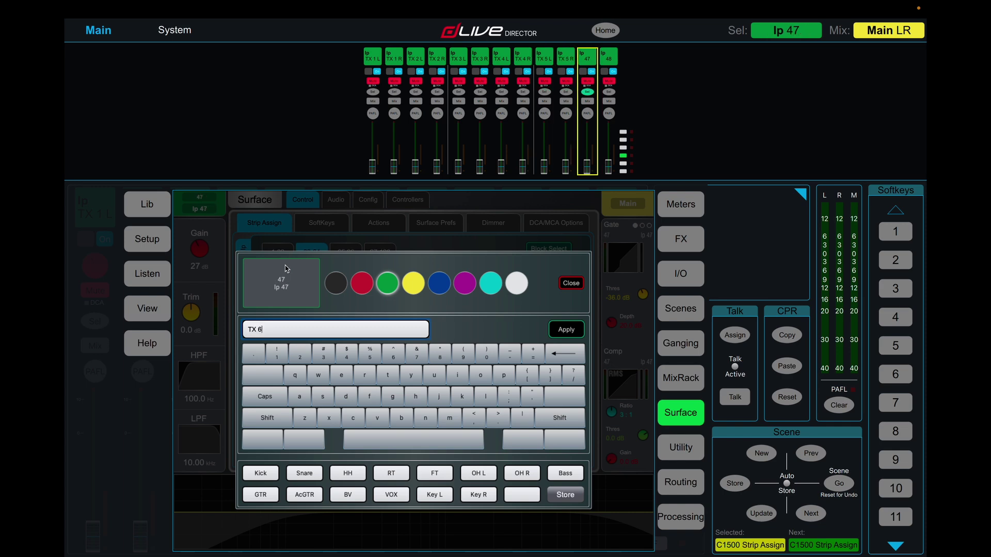
{"action": "type", "text": "TX 6 L"}
{"action": "key", "text": "Tab"}
{"action": "type", "text": "TX "}
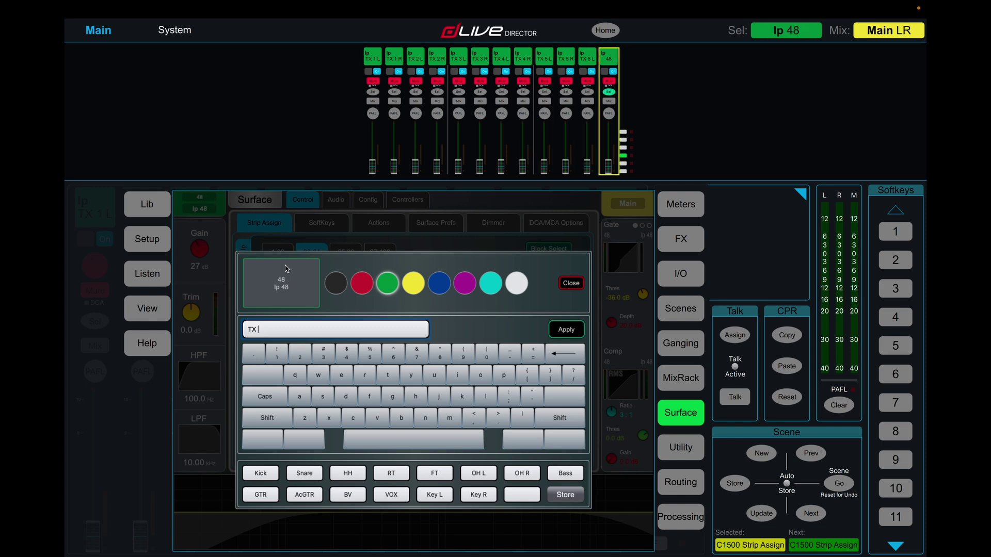
{"action": "type", "text": "6 R"}
{"action": "key", "text": "Return"}
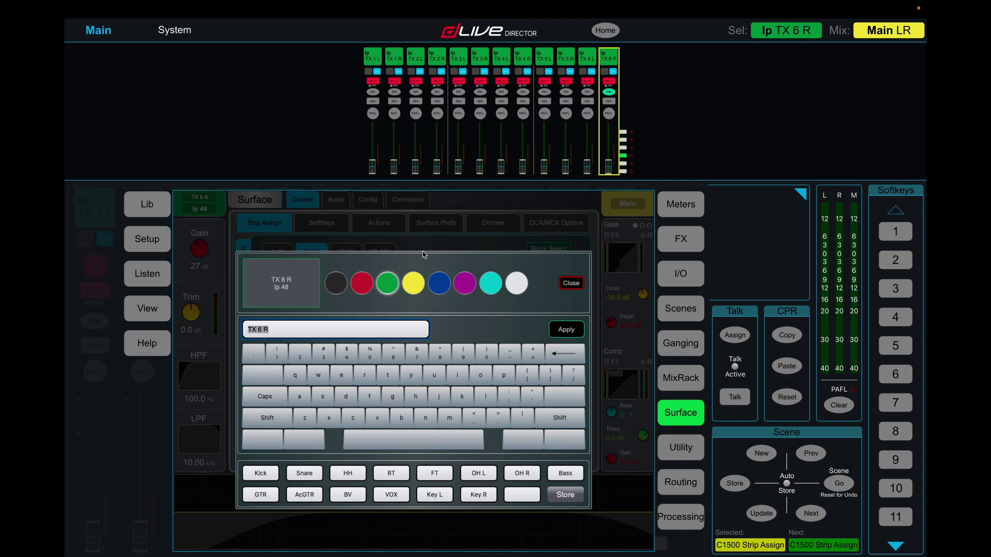
{"action": "left_click", "coordinate": [573, 285]}
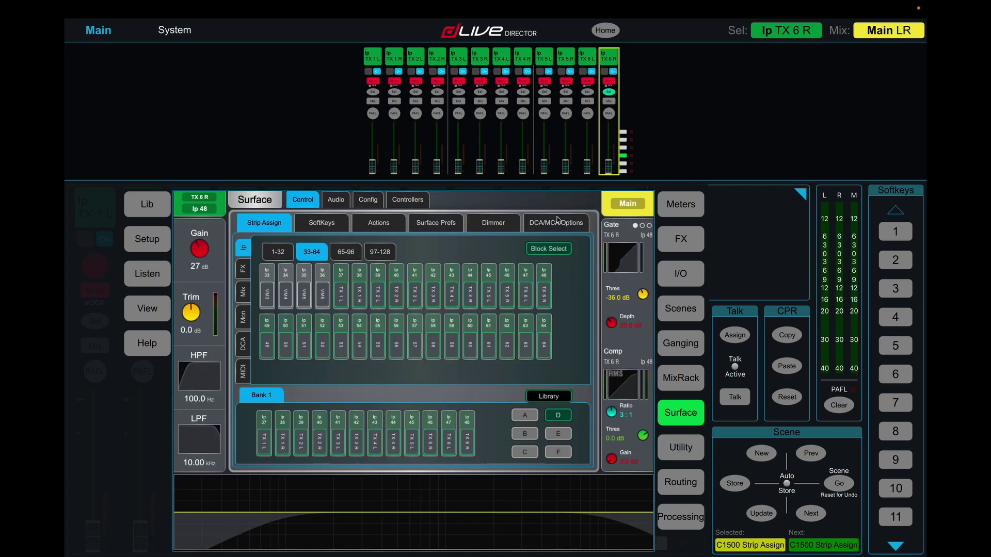
Store the current strip layout as a new library entry named TRACKS.
{"action": "left_click", "coordinate": [534, 397]}
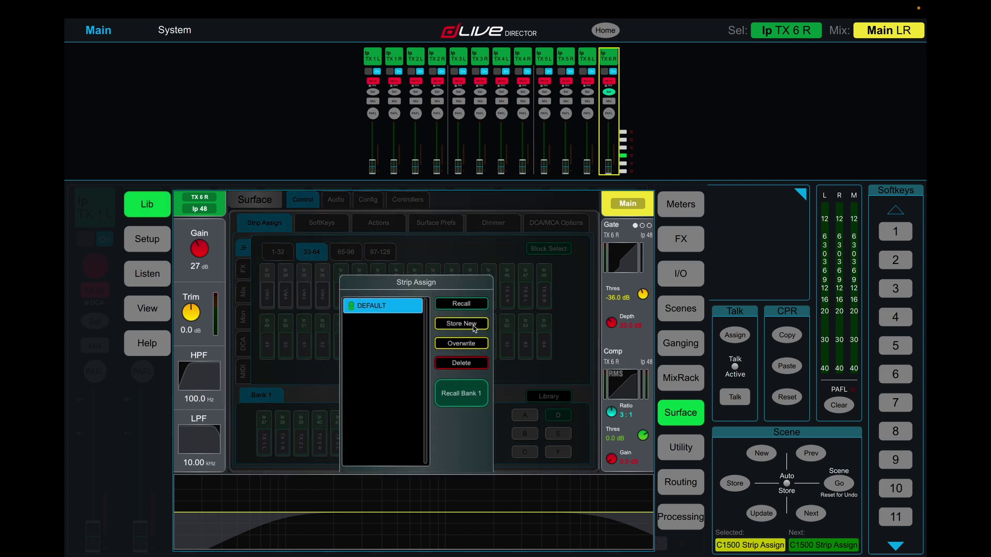
{"action": "left_click", "coordinate": [474, 324]}
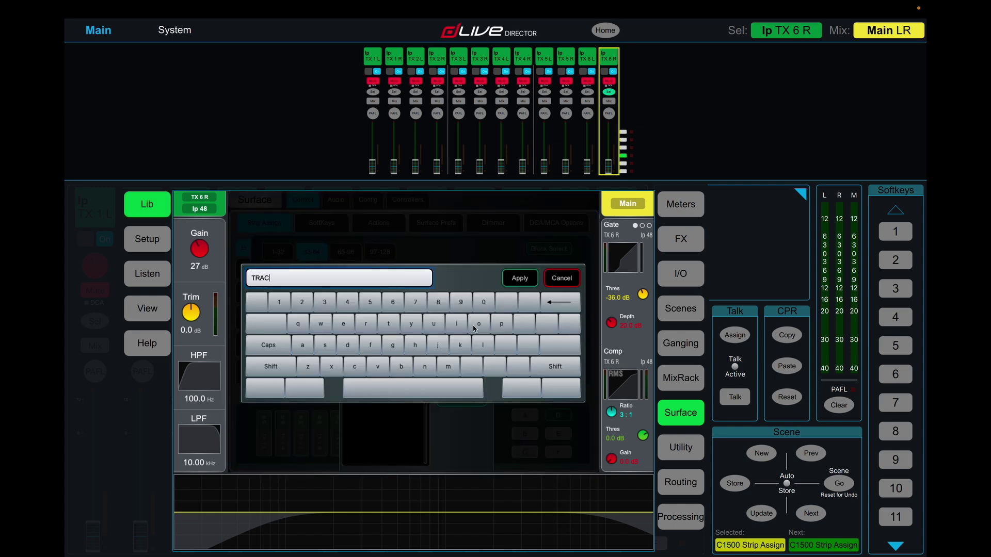
{"action": "key", "text": "Return"}
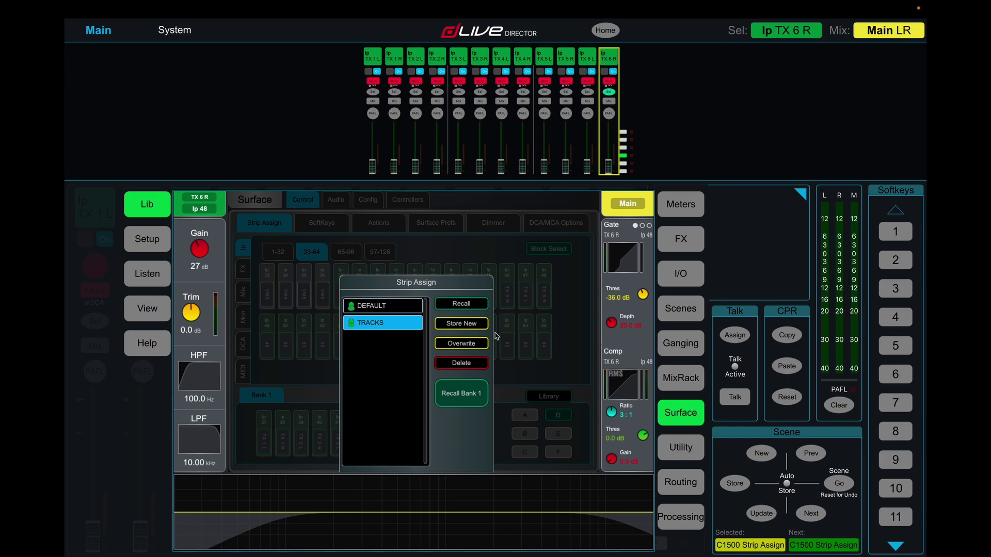
{"action": "left_click", "coordinate": [517, 362]}
Step through banks A–F, ending on bank D with the TX channels.
{"action": "left_click", "coordinate": [525, 415]}
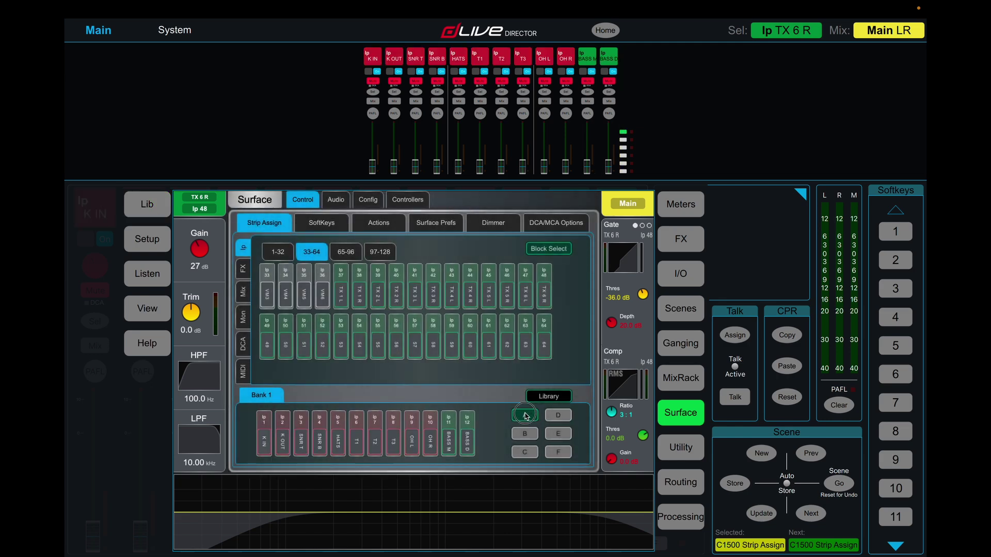
{"action": "left_click", "coordinate": [526, 434]}
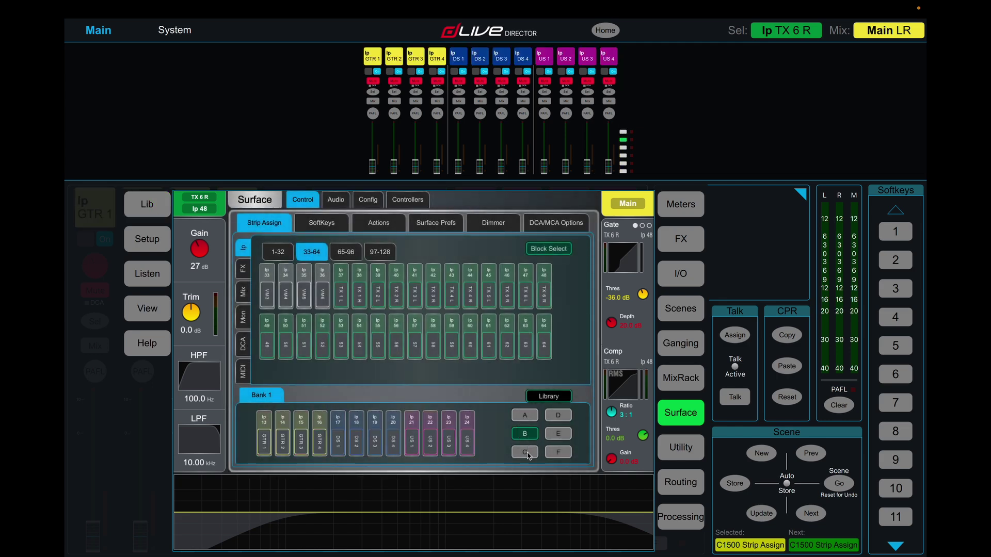
{"action": "left_click", "coordinate": [526, 452]}
{"action": "left_click", "coordinate": [555, 421]}
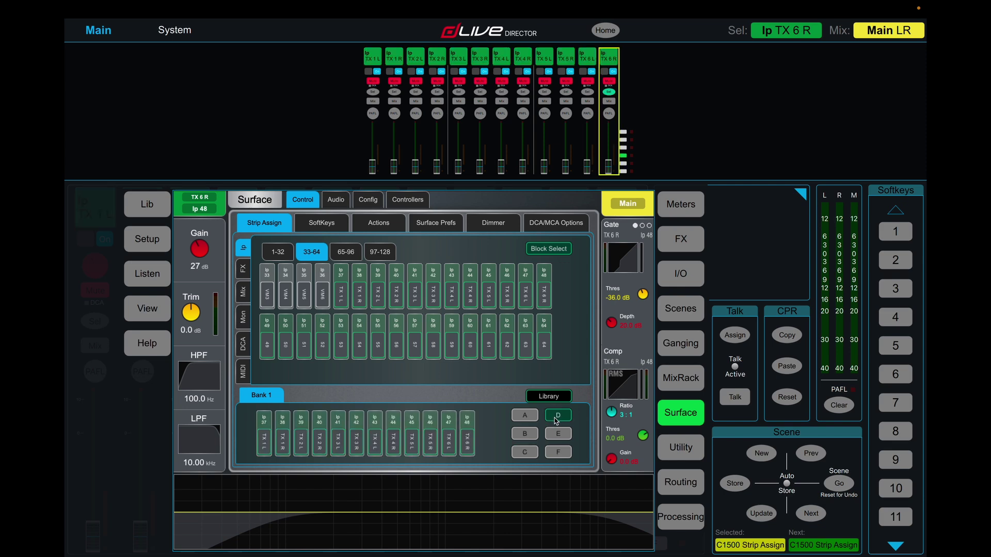
{"action": "left_click", "coordinate": [563, 435]}
{"action": "left_click", "coordinate": [560, 452]}
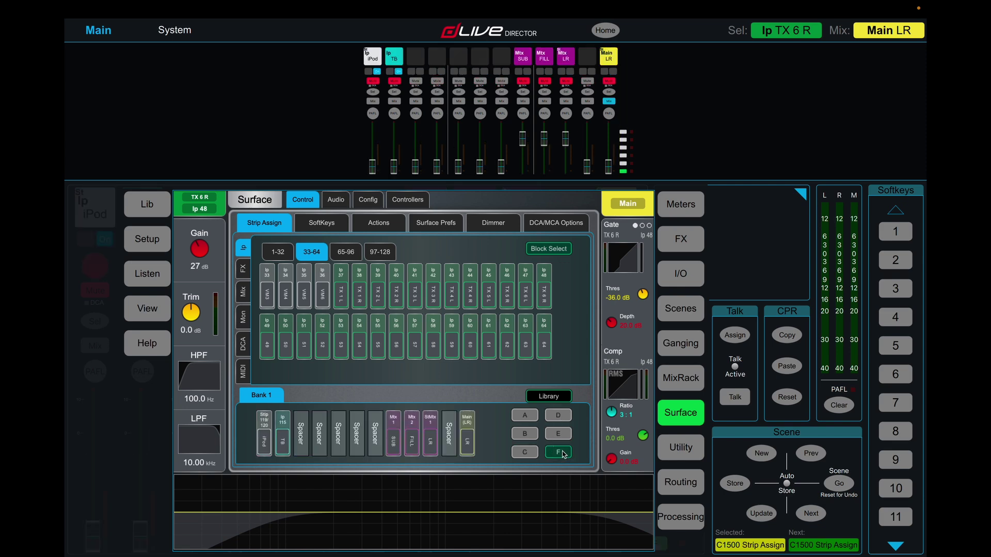
{"action": "left_click", "coordinate": [557, 435]}
{"action": "left_click", "coordinate": [532, 418]}
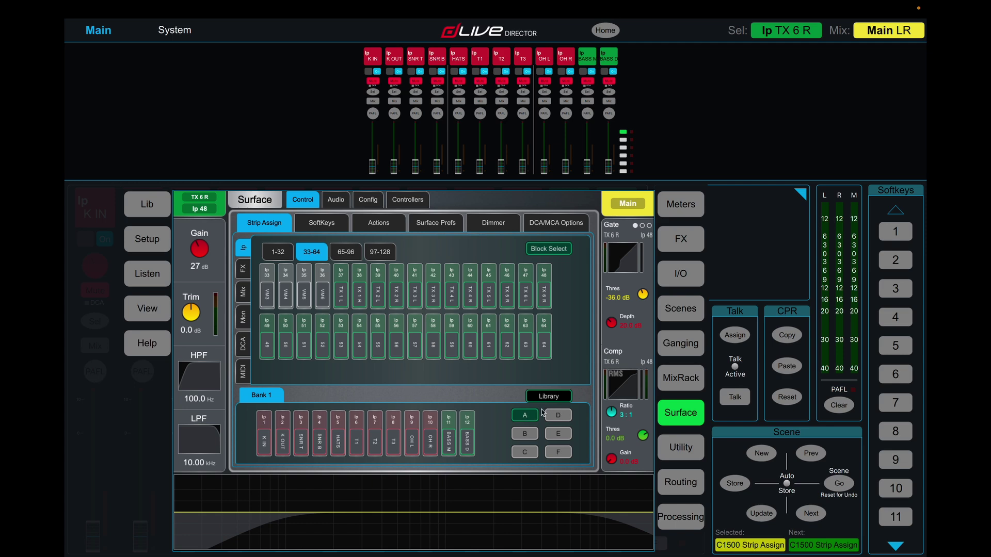
{"action": "left_click", "coordinate": [561, 416]}
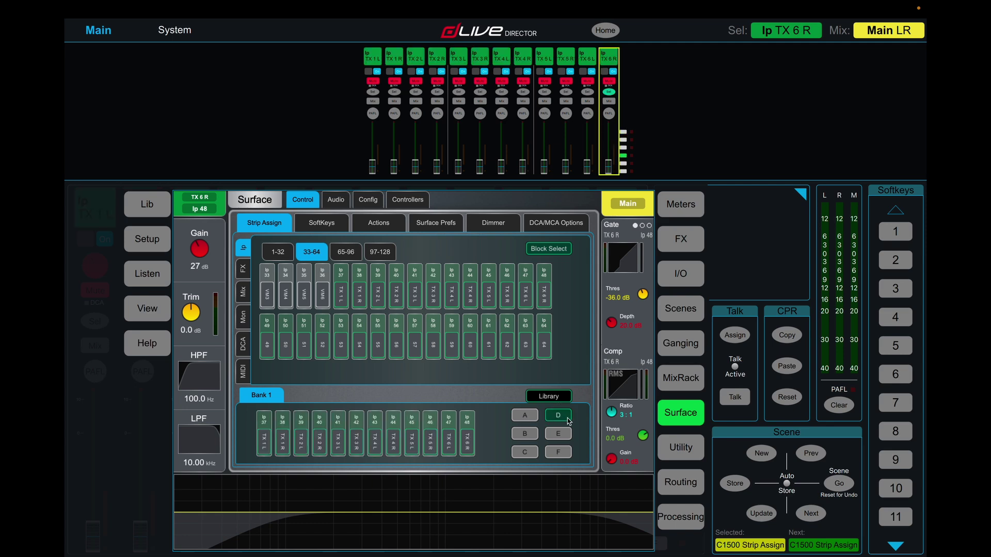
Recall the DEFAULT layout, then the TRACKS layout, and show bank A.
{"action": "left_click", "coordinate": [553, 398]}
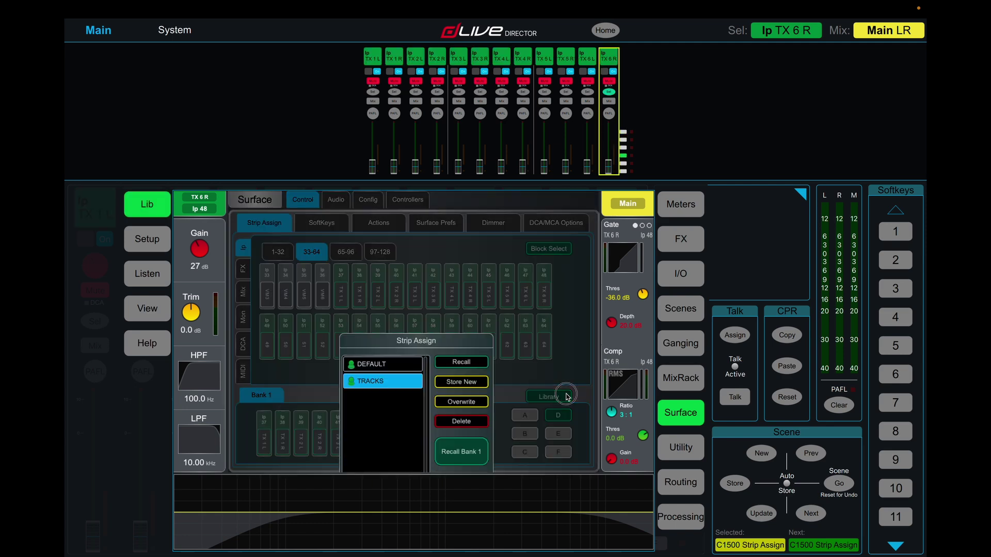
{"action": "left_click", "coordinate": [393, 306]}
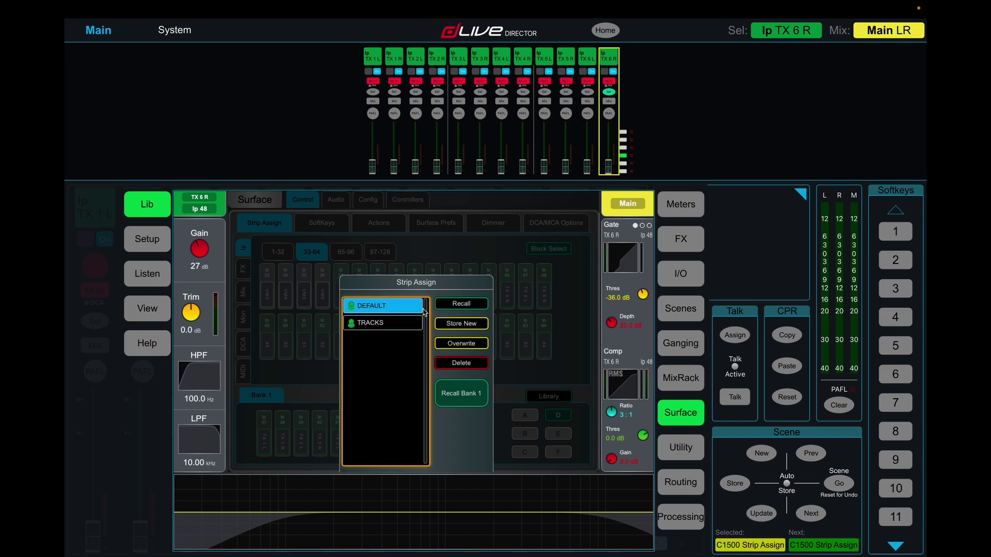
{"action": "left_click", "coordinate": [454, 306]}
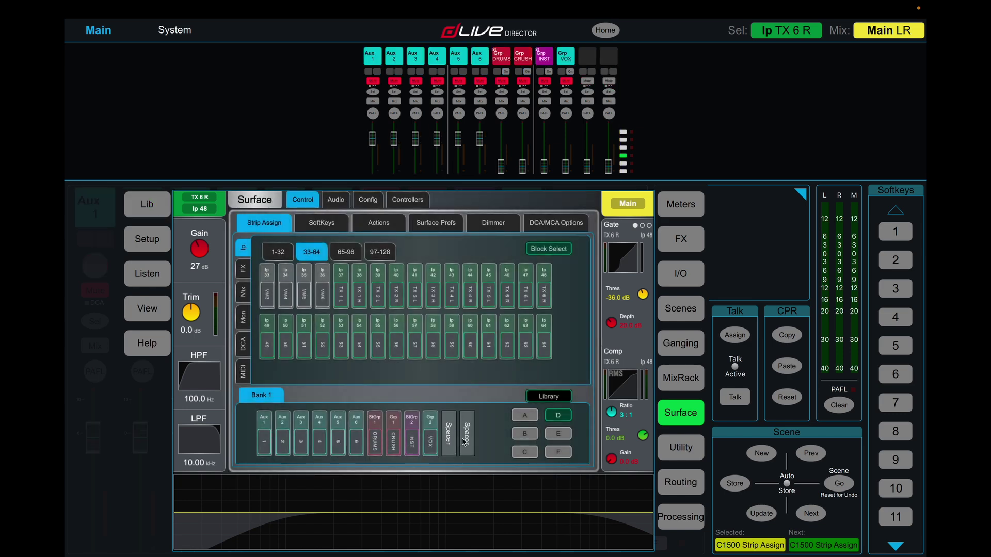
{"action": "left_click", "coordinate": [555, 400]}
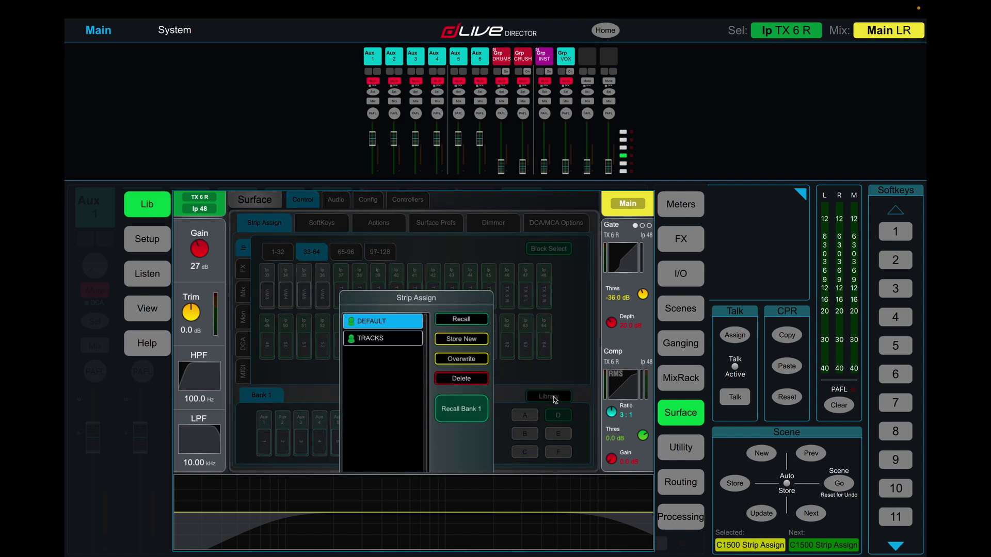
{"action": "left_click", "coordinate": [379, 325]}
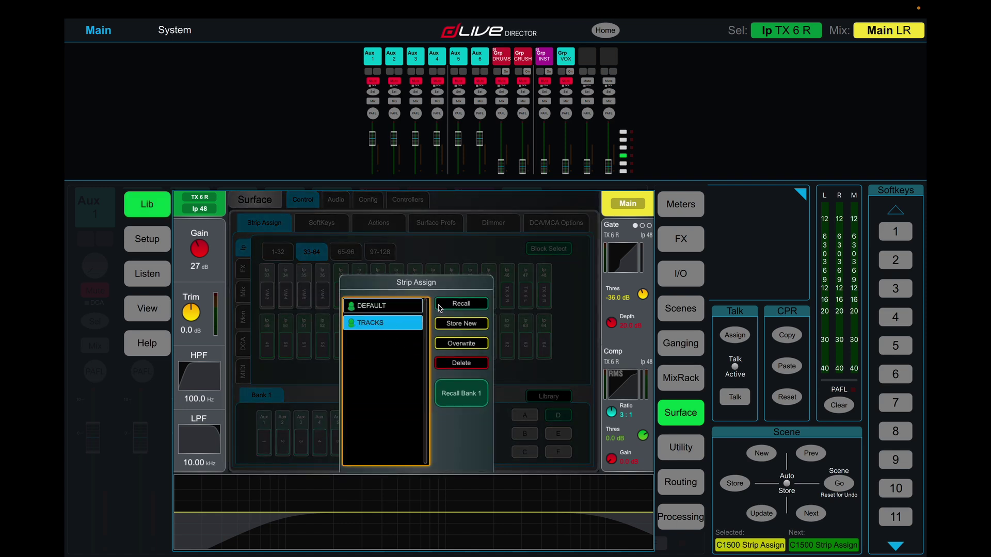
{"action": "left_click", "coordinate": [461, 304]}
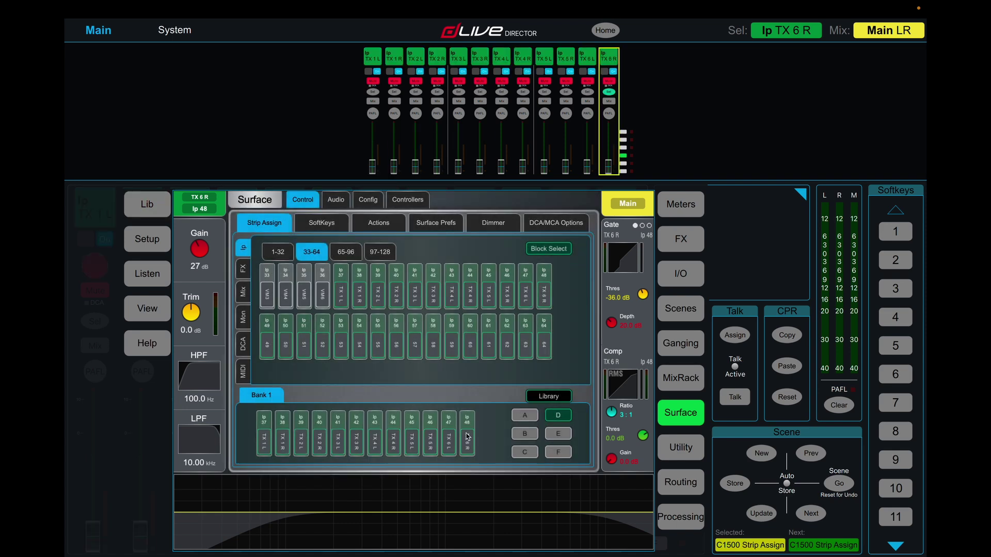
{"action": "left_click", "coordinate": [522, 416]}
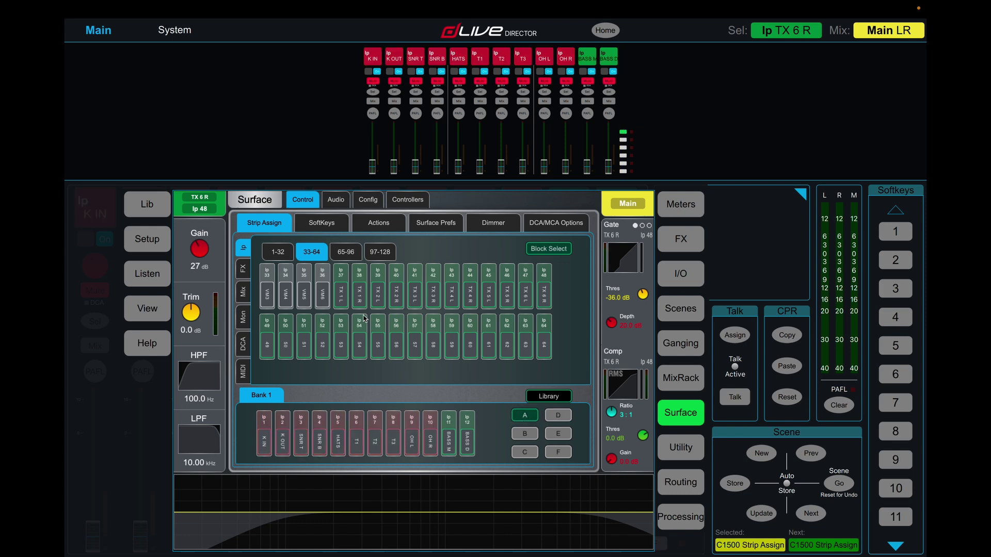
Set softkey 1 to Strip Assign Recall in Toggle mode.
{"action": "left_click", "coordinate": [326, 227]}
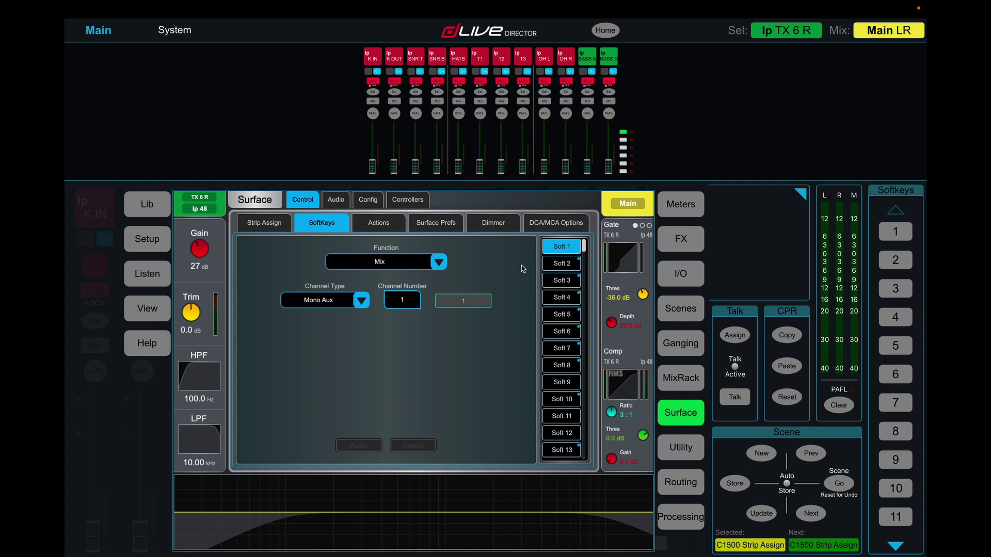
{"action": "left_click", "coordinate": [440, 263]}
{"action": "scroll", "coordinate": [437, 396], "scroll_direction": "down", "scroll_amount": 5}
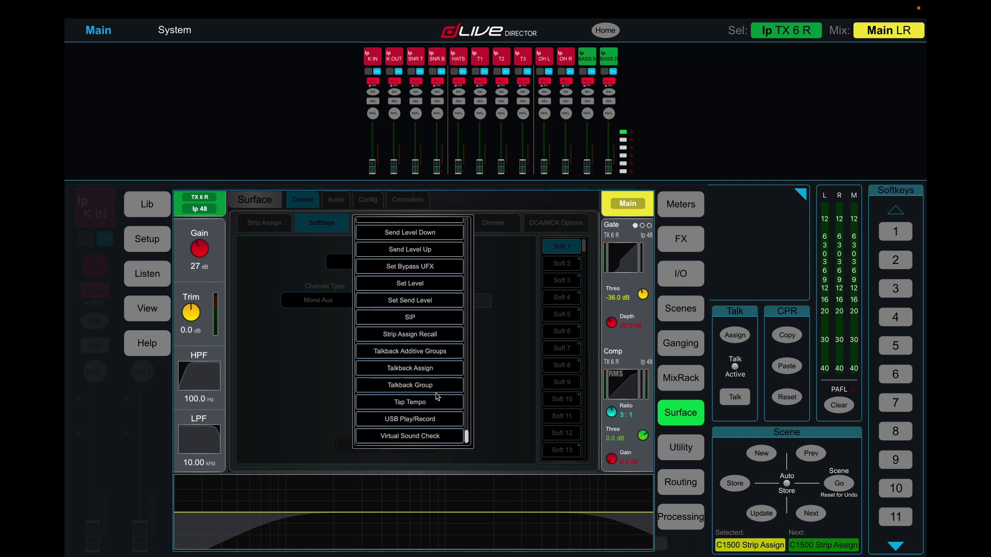
{"action": "left_click", "coordinate": [412, 336]}
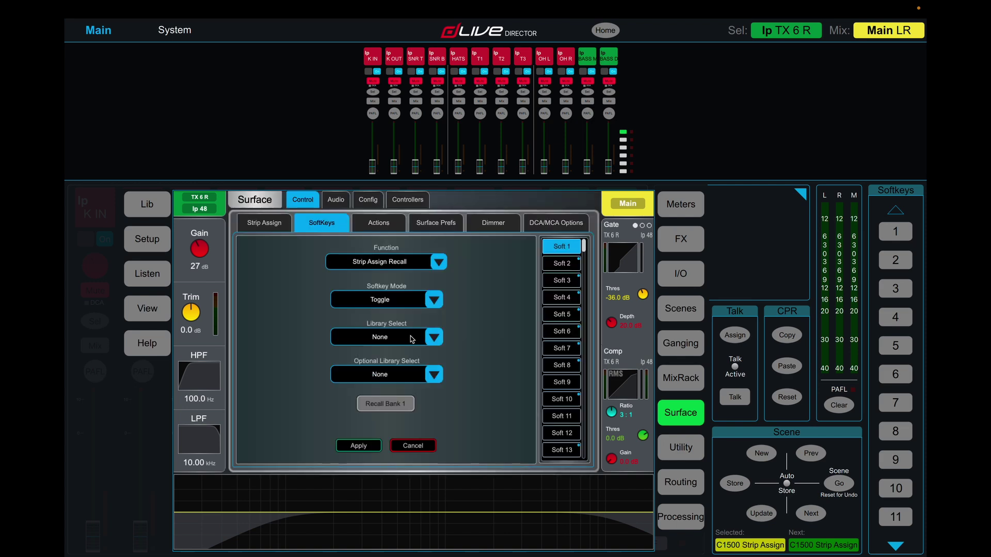
{"action": "left_click", "coordinate": [434, 307]}
{"action": "left_click", "coordinate": [447, 340]}
Give softkey 1 DEFAULT as library, TRACKS as optional, recall on Bank 1, and apply.
{"action": "left_click", "coordinate": [438, 336]}
{"action": "left_click", "coordinate": [429, 332]}
{"action": "left_click", "coordinate": [435, 381]}
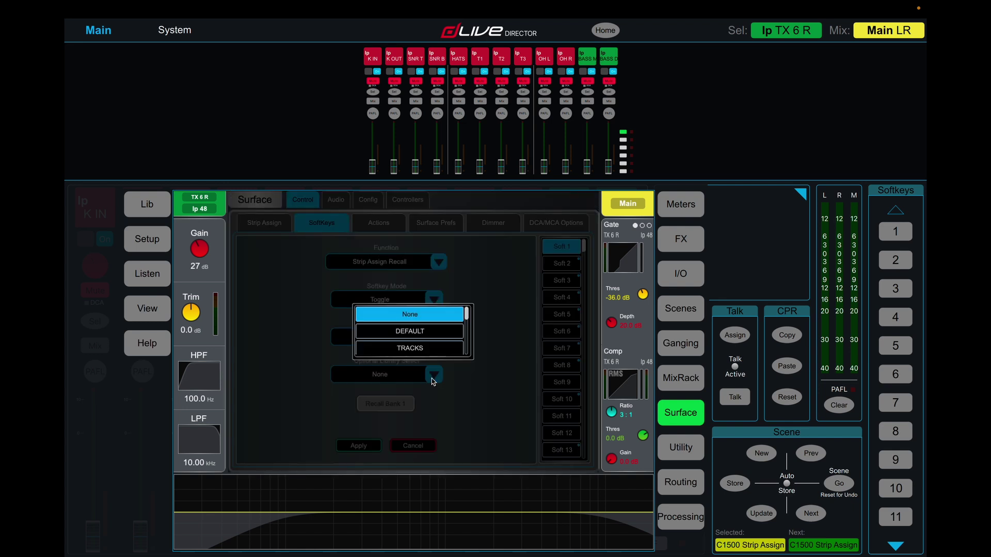
{"action": "left_click", "coordinate": [422, 351]}
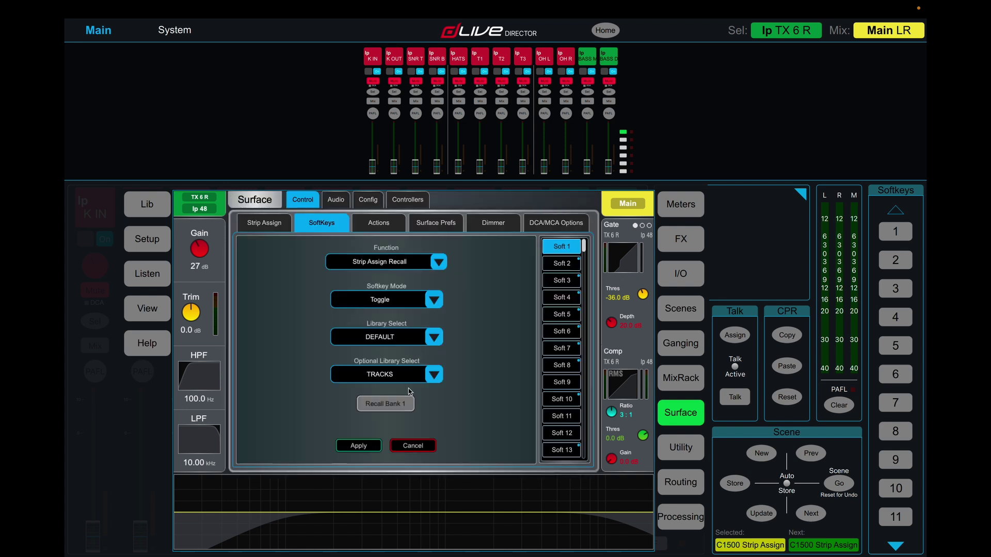
{"action": "left_click", "coordinate": [365, 405]}
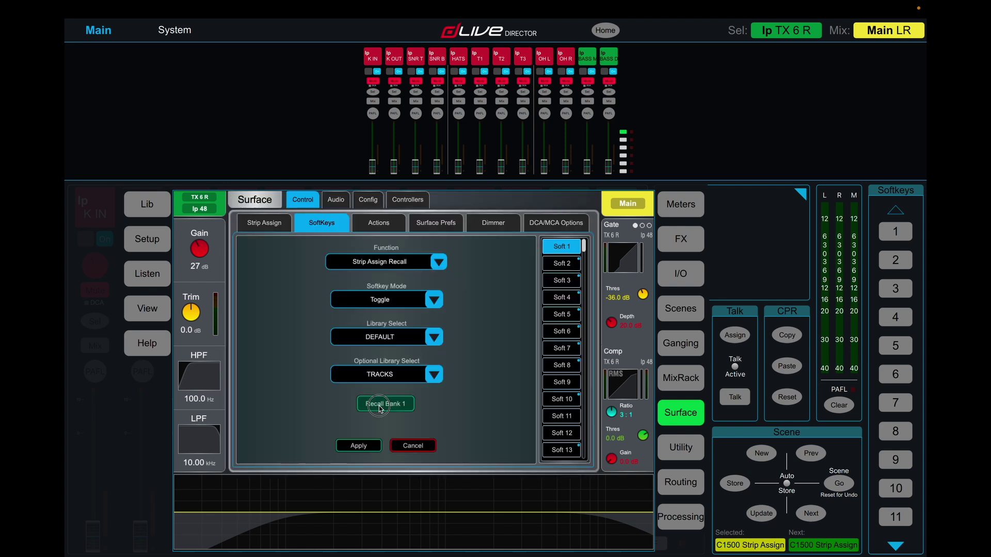
{"action": "left_click", "coordinate": [365, 447]}
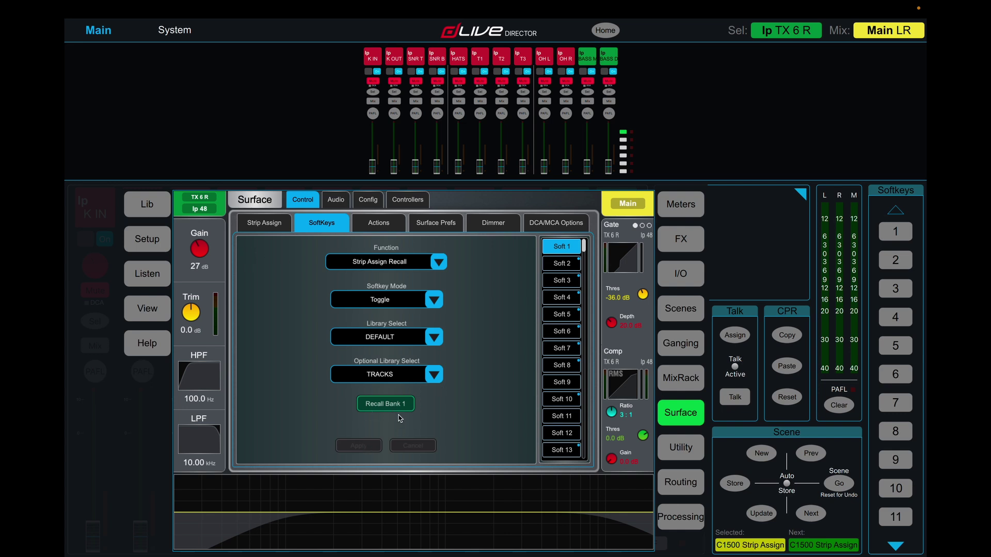
Test flipping fader banks while turning Bank 1 recall off and back on.
{"action": "left_click", "coordinate": [623, 139]}
{"action": "left_click", "coordinate": [623, 132]}
{"action": "left_click", "coordinate": [407, 405]}
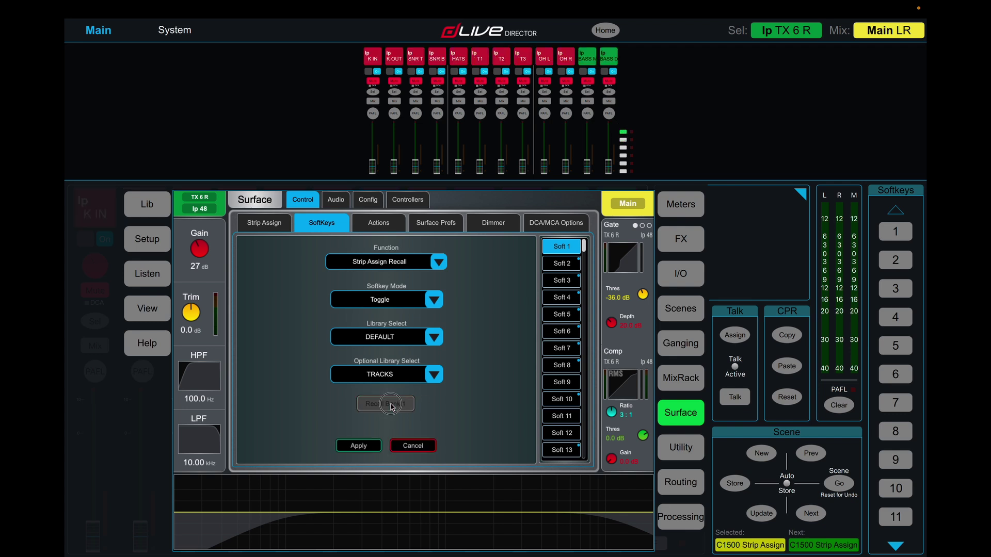
{"action": "left_click", "coordinate": [623, 139]}
{"action": "left_click", "coordinate": [623, 132]}
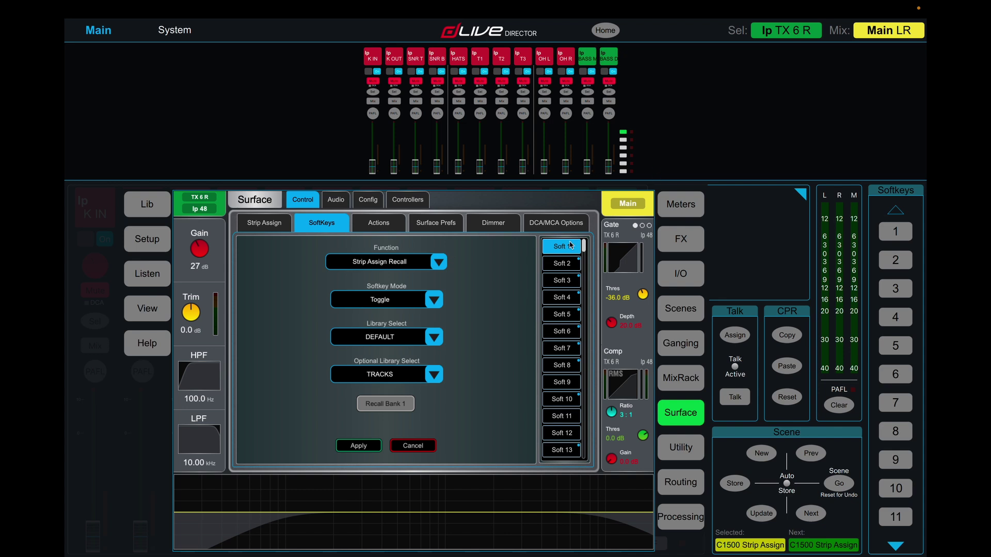
{"action": "left_click", "coordinate": [380, 408]}
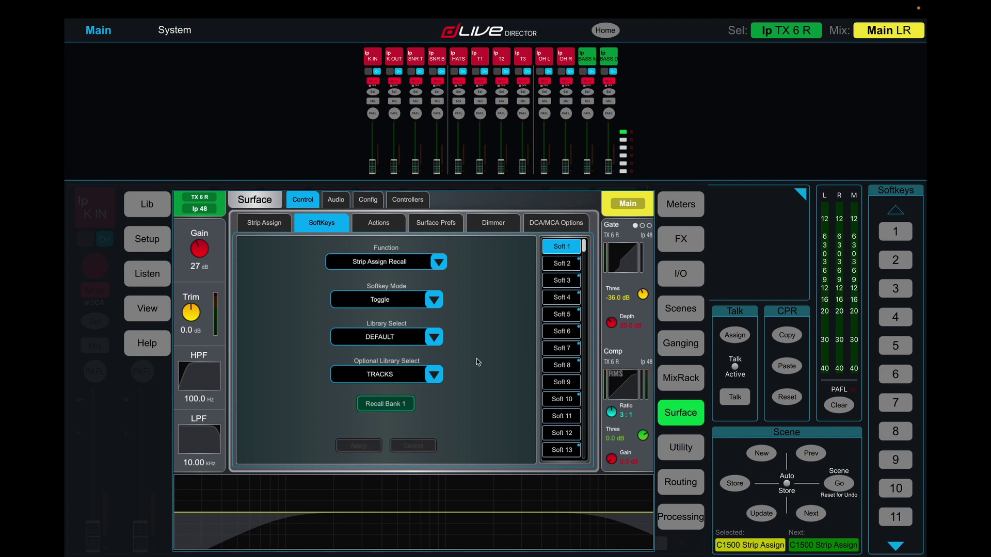
On the Strip Assign page, view layer D and test the softkey 1 layout toggle repeatedly.
{"action": "left_click", "coordinate": [275, 227]}
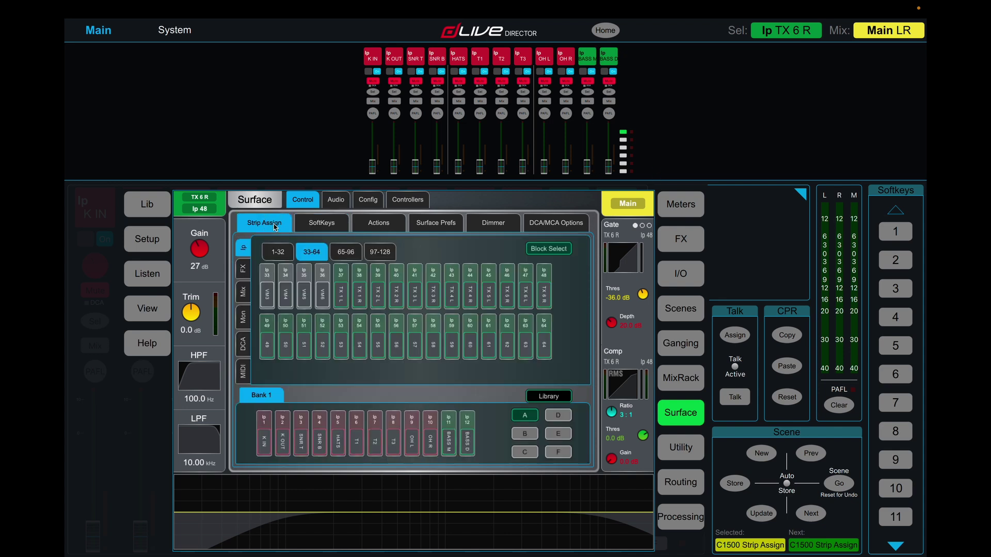
{"action": "left_click", "coordinate": [559, 416]}
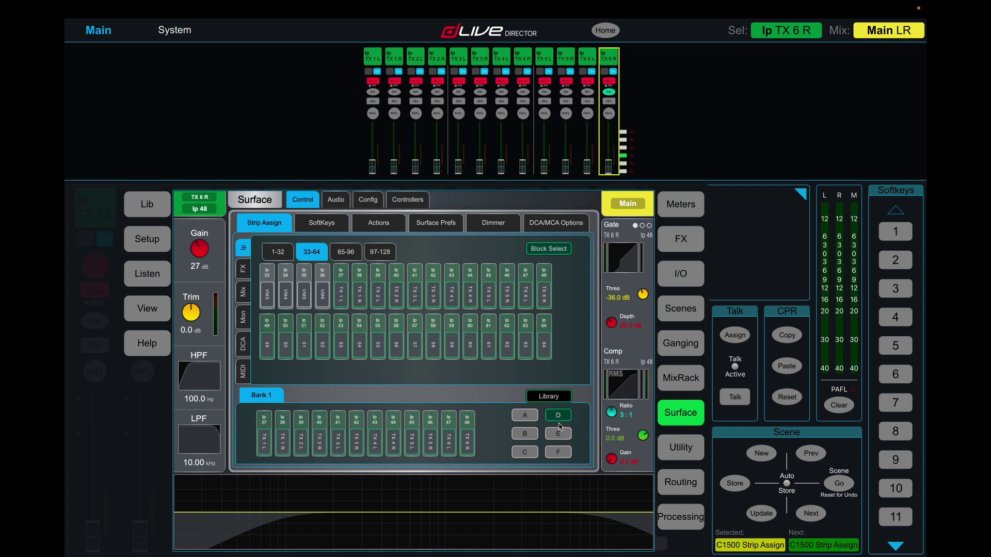
{"action": "left_click", "coordinate": [896, 233]}
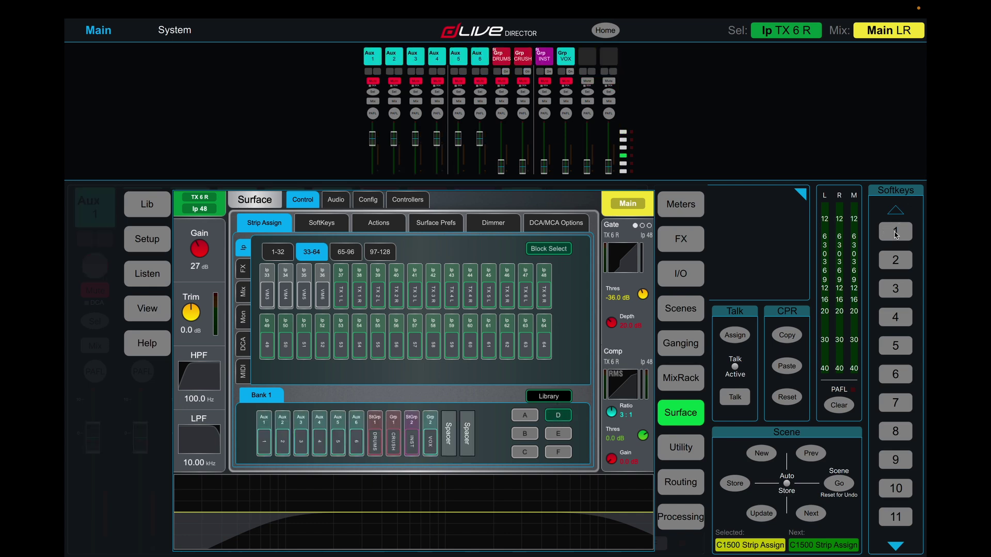
{"action": "left_click", "coordinate": [895, 233]}
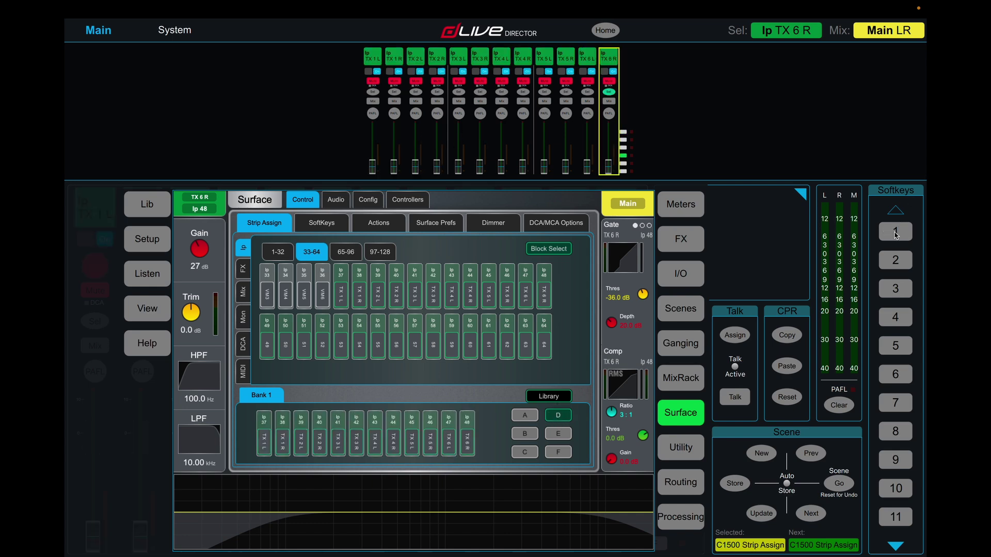
{"action": "left_click", "coordinate": [895, 233]}
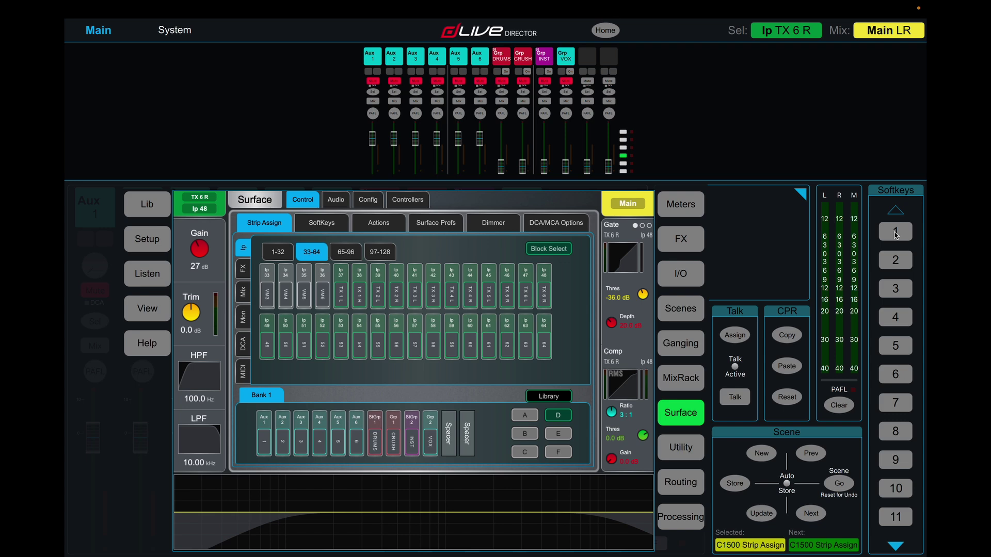
{"action": "left_click", "coordinate": [896, 233]}
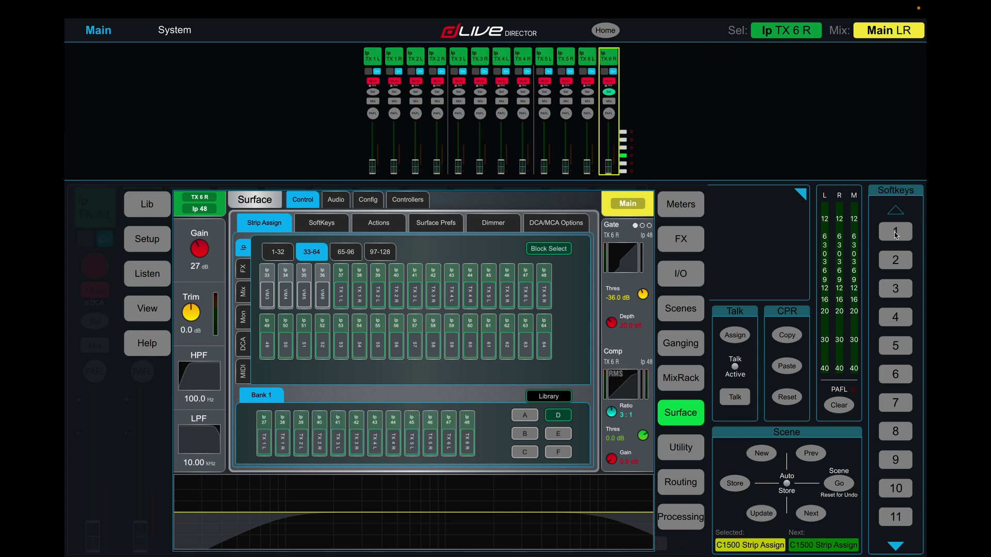
{"action": "left_click", "coordinate": [896, 233]}
Browse layers C and F, retest the toggle, check the library, then return to layer A.
{"action": "left_click", "coordinate": [524, 452]}
{"action": "left_click", "coordinate": [552, 417]}
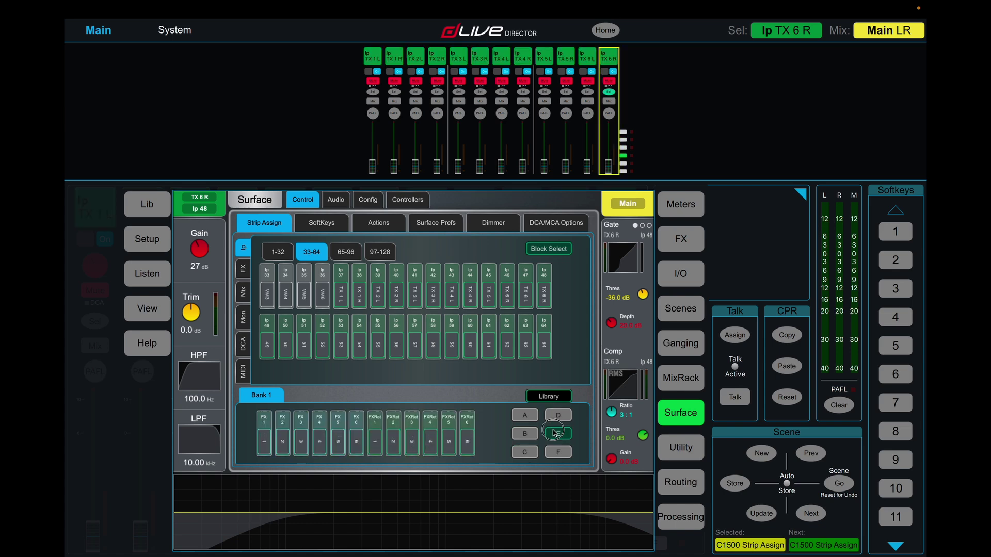
{"action": "left_click", "coordinate": [558, 452]}
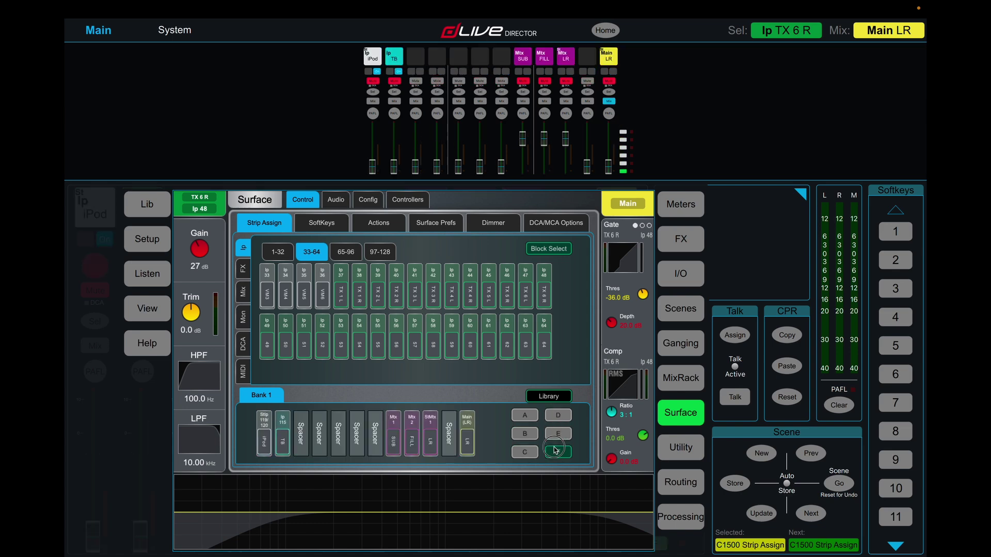
{"action": "left_click", "coordinate": [896, 233]}
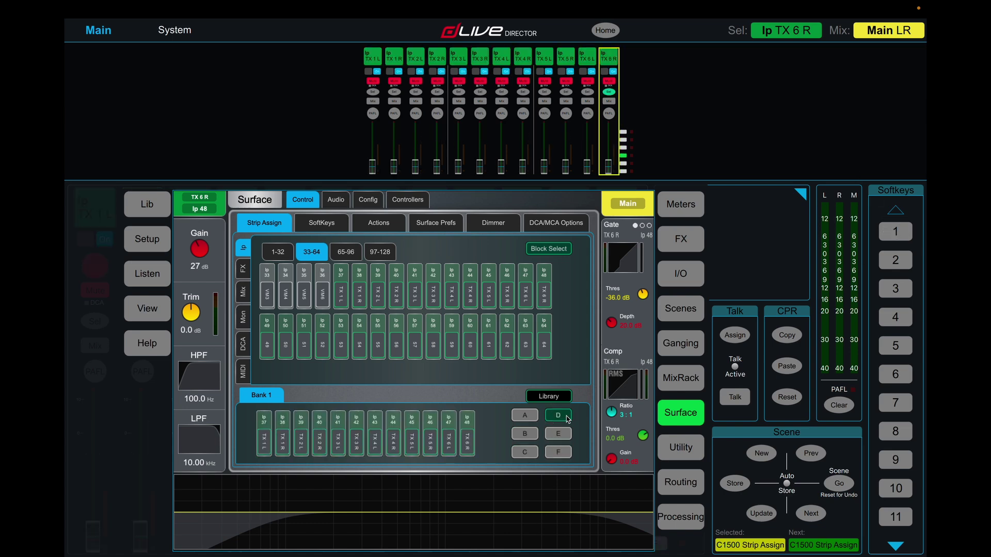
{"action": "left_click", "coordinate": [896, 235]}
{"action": "left_click", "coordinate": [897, 233]}
{"action": "left_click", "coordinate": [549, 396]}
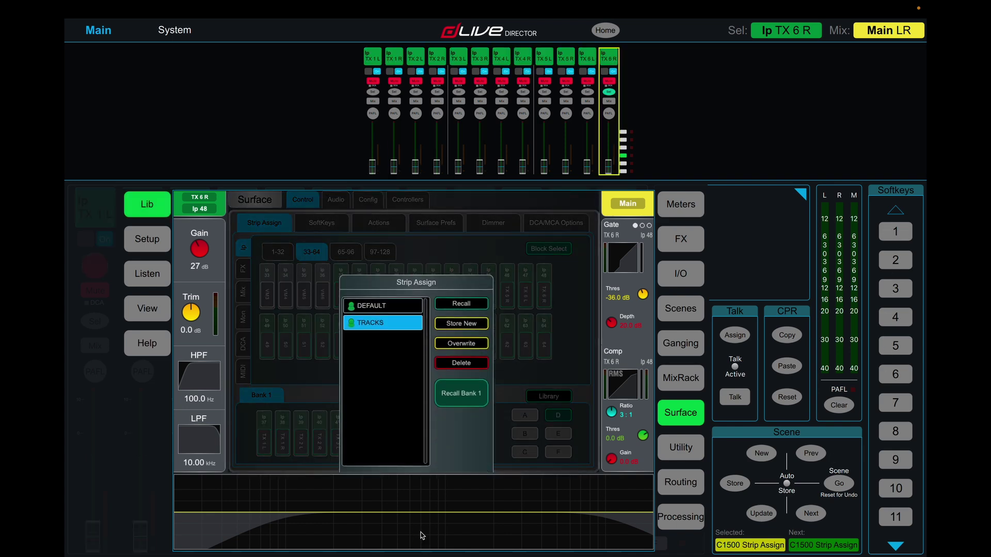
{"action": "left_click", "coordinate": [544, 396]}
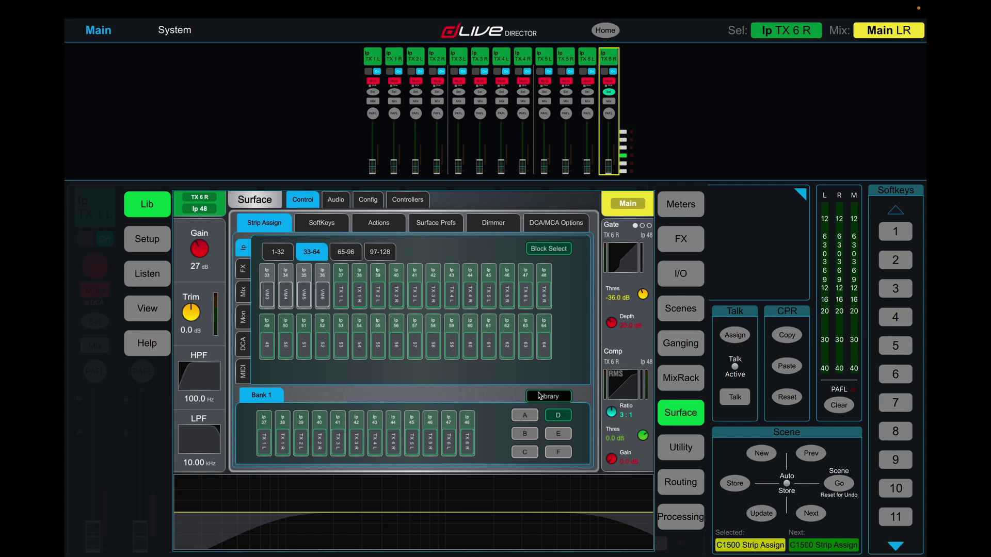
{"action": "left_click", "coordinate": [524, 416]}
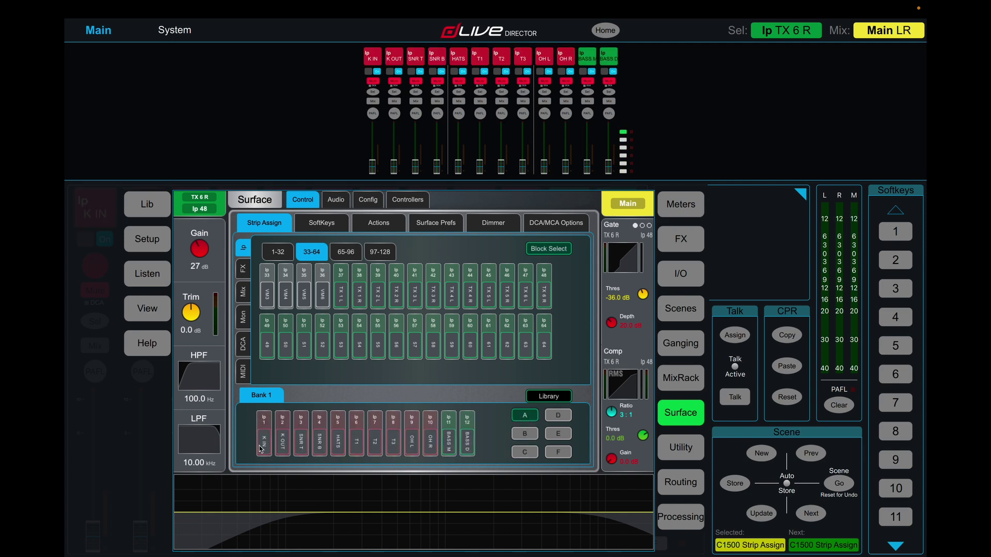
Clear all twelve Bank 1 strips, K IN through BASS D, to spacers.
{"action": "left_click", "coordinate": [263, 448]}
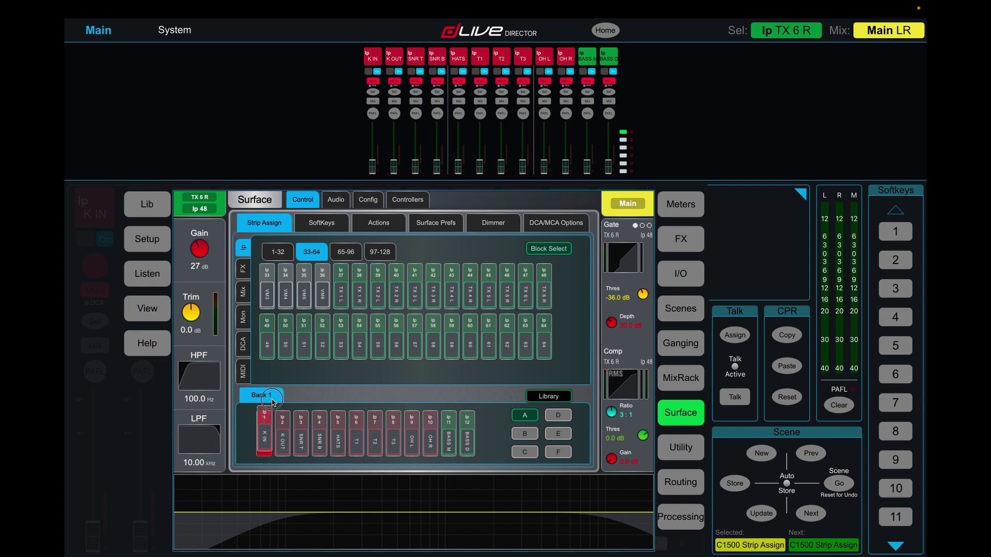
{"action": "left_click", "coordinate": [283, 445]}
{"action": "left_click", "coordinate": [306, 437]}
{"action": "left_click", "coordinate": [324, 434]}
{"action": "left_click", "coordinate": [341, 431]}
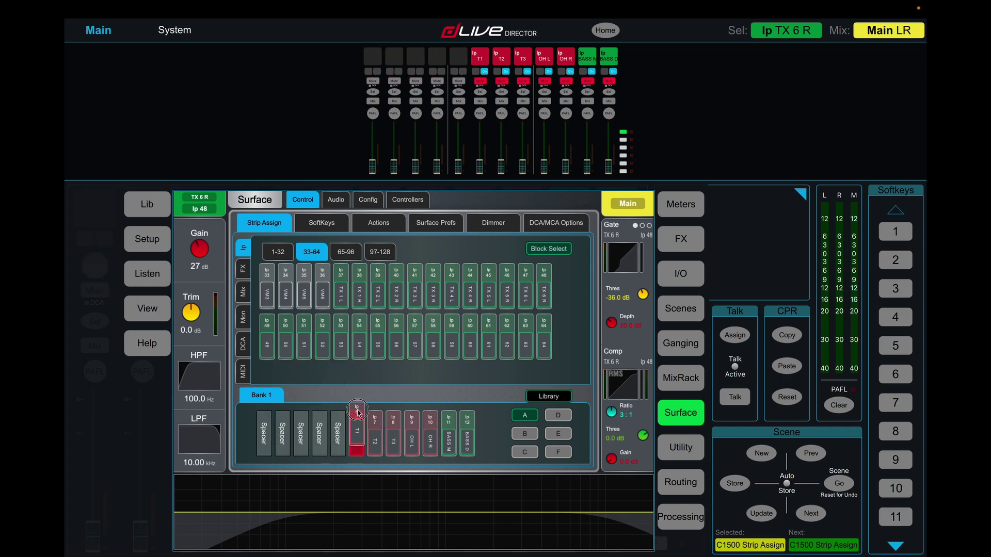
{"action": "left_click", "coordinate": [360, 429]}
{"action": "left_click", "coordinate": [377, 426]}
{"action": "left_click", "coordinate": [396, 423]}
{"action": "left_click", "coordinate": [413, 420]}
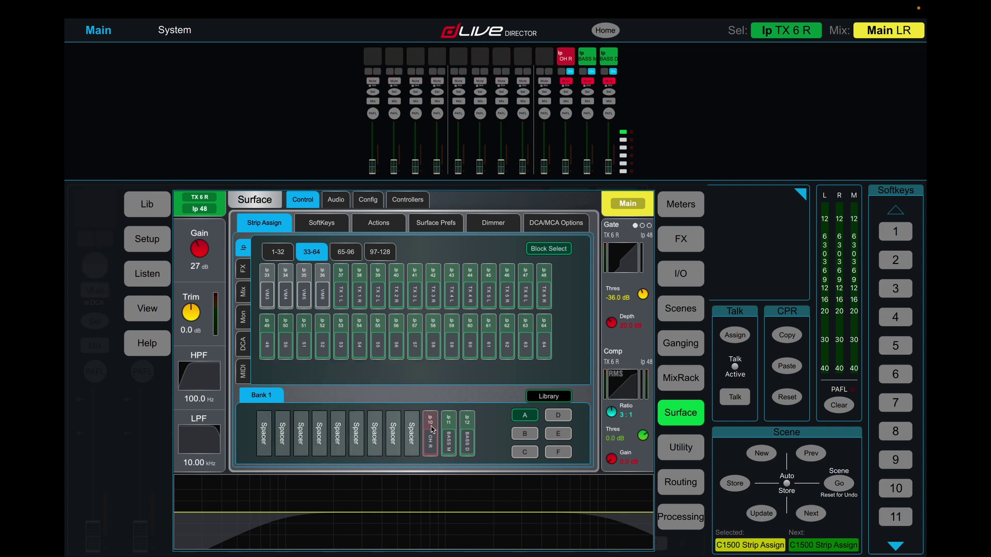
{"action": "left_click", "coordinate": [431, 418]}
{"action": "left_click", "coordinate": [449, 416]}
{"action": "left_click_drag", "start_coordinate": [466, 415], "coordinate": [485, 308]}
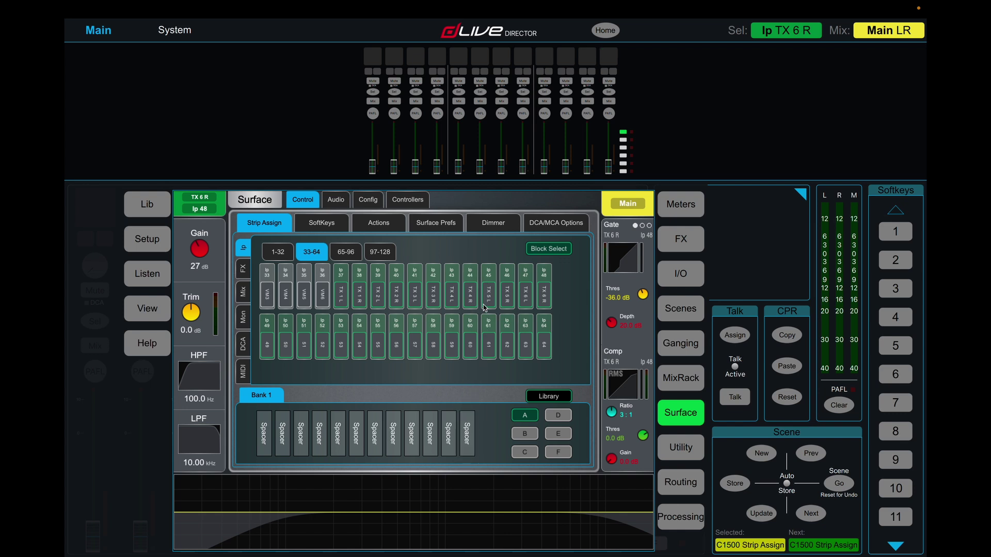
Place DCAs 1–6 into the first six Bank 1 slots.
{"action": "left_click", "coordinate": [244, 346]}
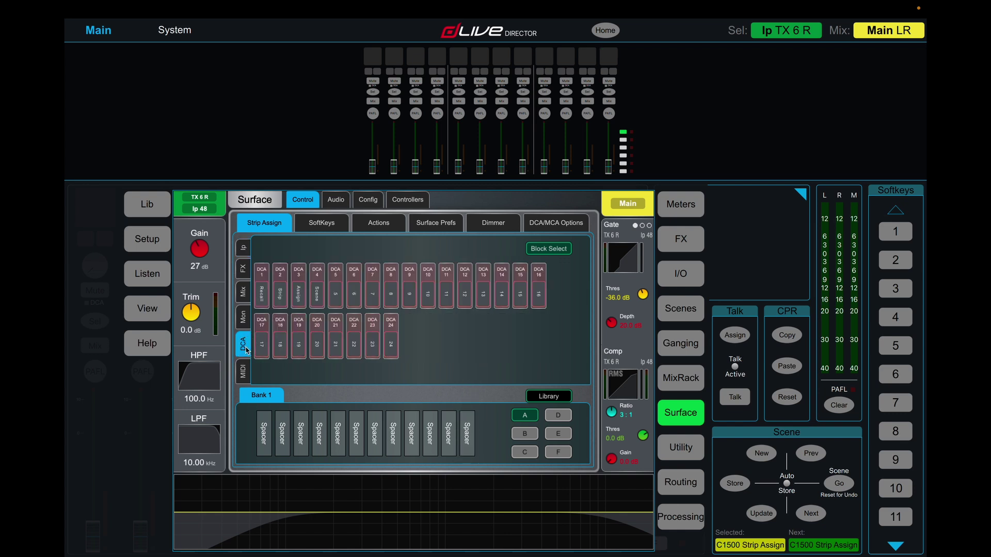
{"action": "left_click", "coordinate": [273, 292]}
{"action": "left_click", "coordinate": [349, 295], "text": "shift"}
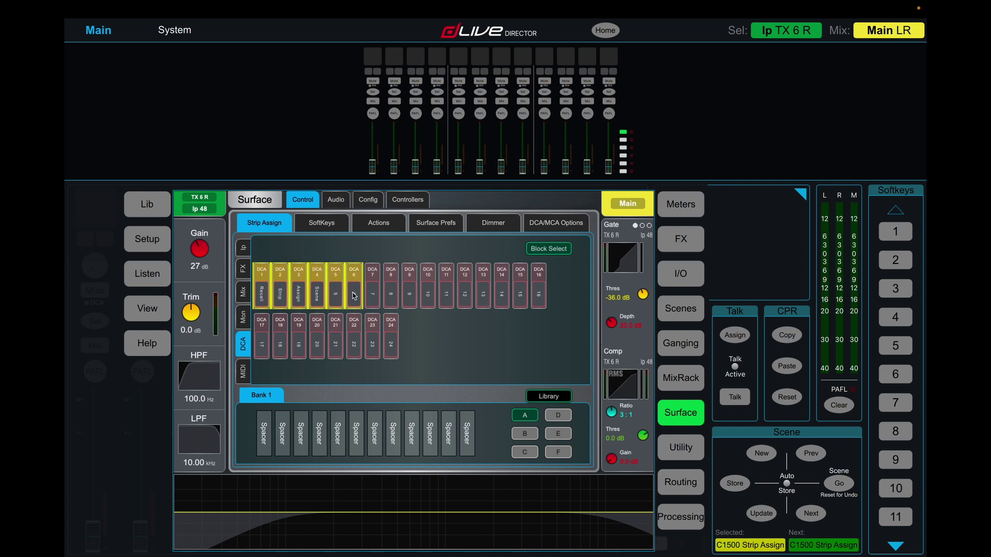
{"action": "left_click_drag", "start_coordinate": [262, 289], "coordinate": [264, 443]}
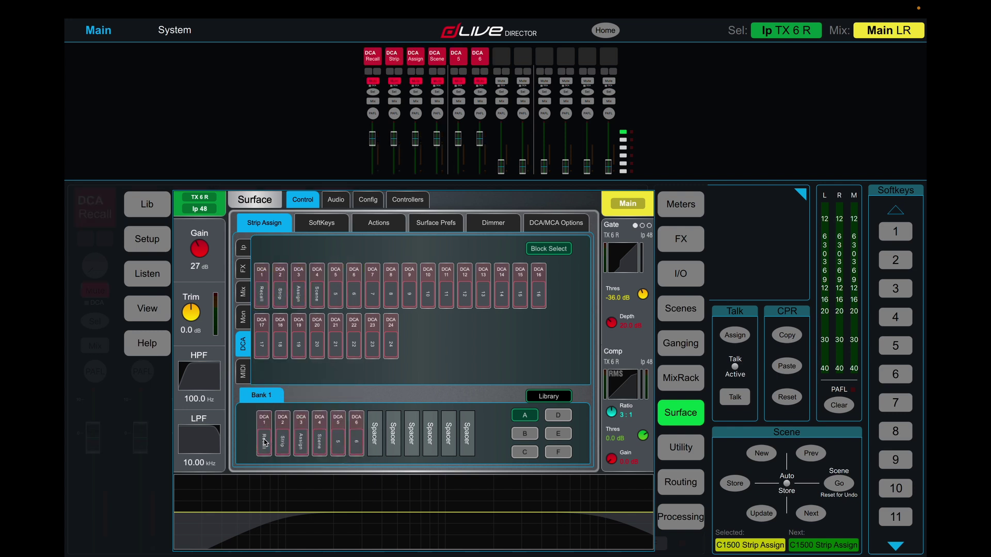
Name DCA 1 DRUMS and DCA 2 BASS, colouring BASS green.
{"action": "left_click", "coordinate": [373, 57]}
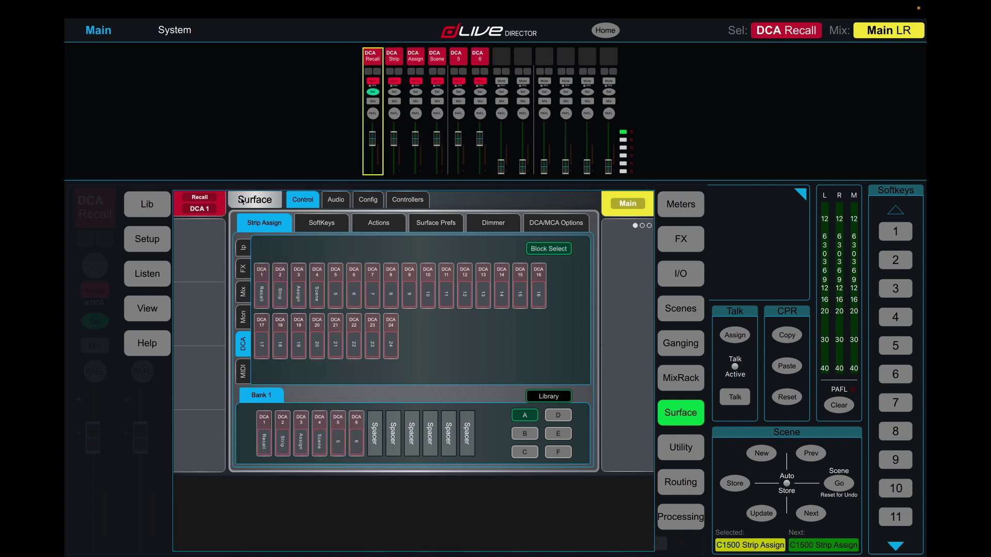
{"action": "left_click", "coordinate": [206, 209]}
{"action": "type", "text": "DRUMS"}
{"action": "key", "text": "Return"}
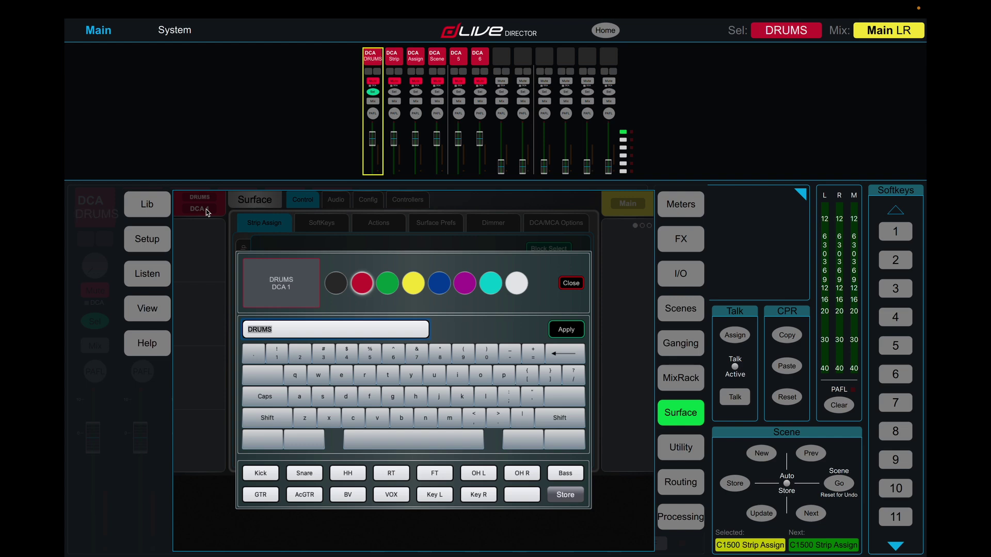
{"action": "left_click", "coordinate": [393, 58]}
{"action": "left_click", "coordinate": [388, 283]}
{"action": "type", "text": "BAS"}
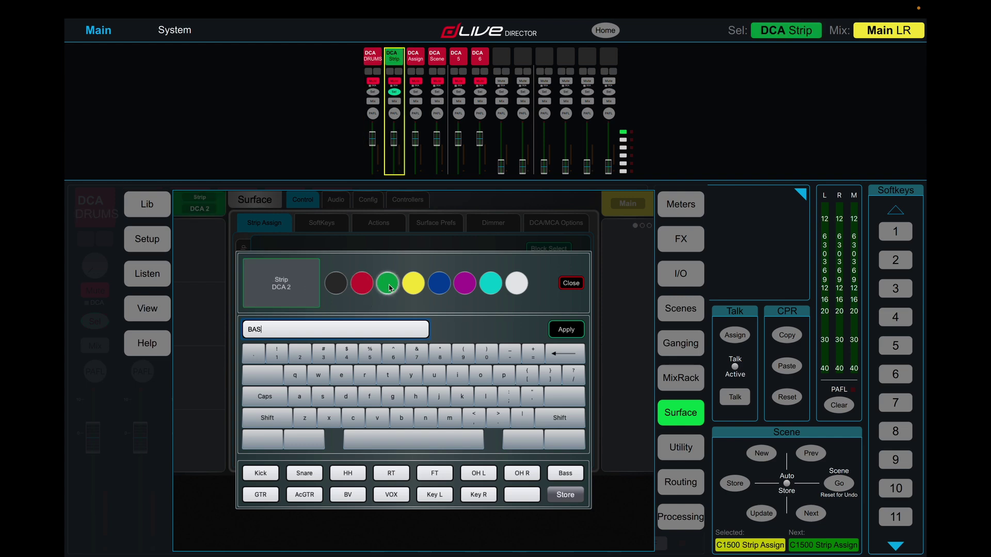
{"action": "type", "text": "S"}
{"action": "key", "text": "Return"}
Name DCA 3 GTRS in yellow and DCA 4 DS in blue.
{"action": "type", "text": "GTRS"}
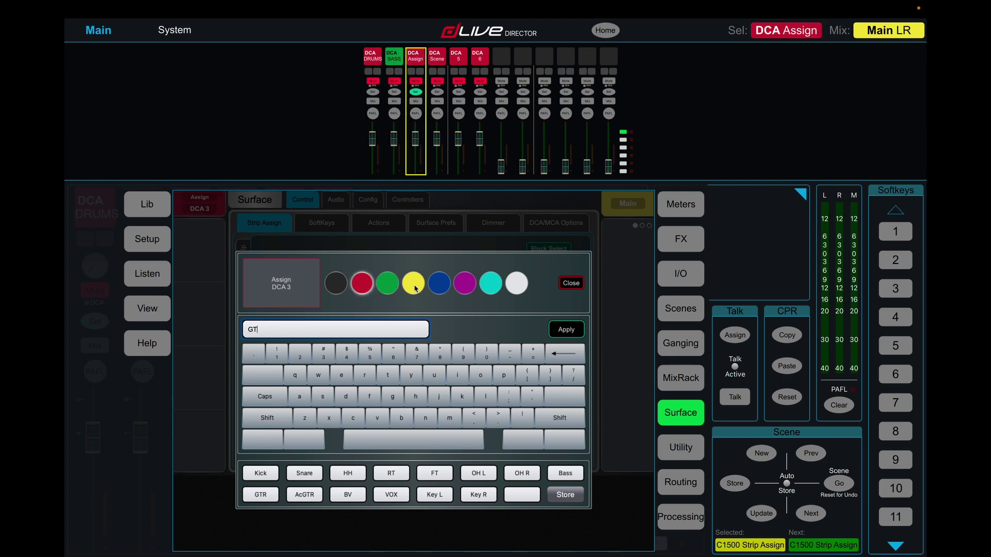
{"action": "left_click", "coordinate": [413, 284]}
{"action": "key", "text": "Return"}
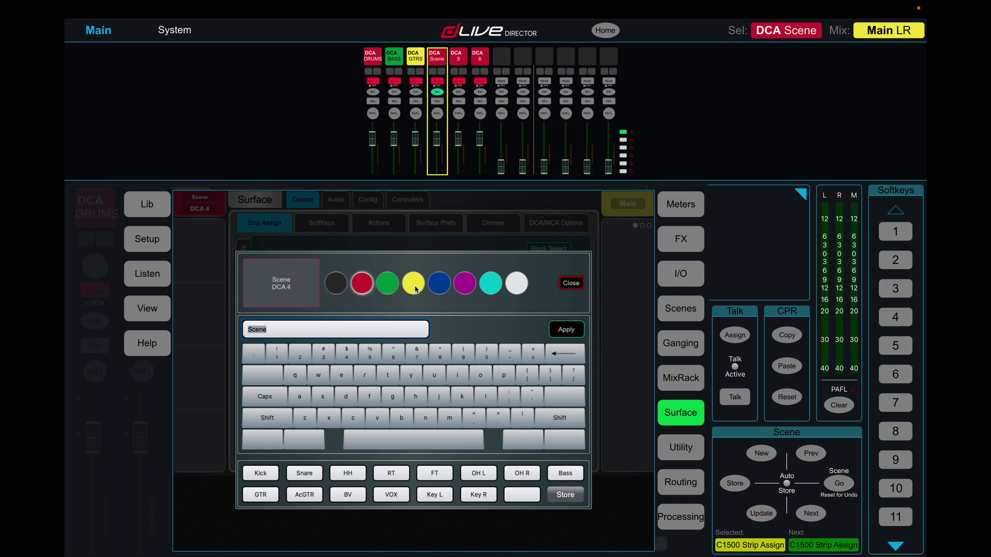
{"action": "key", "text": "BackSpace"}
{"action": "left_click", "coordinate": [439, 285]}
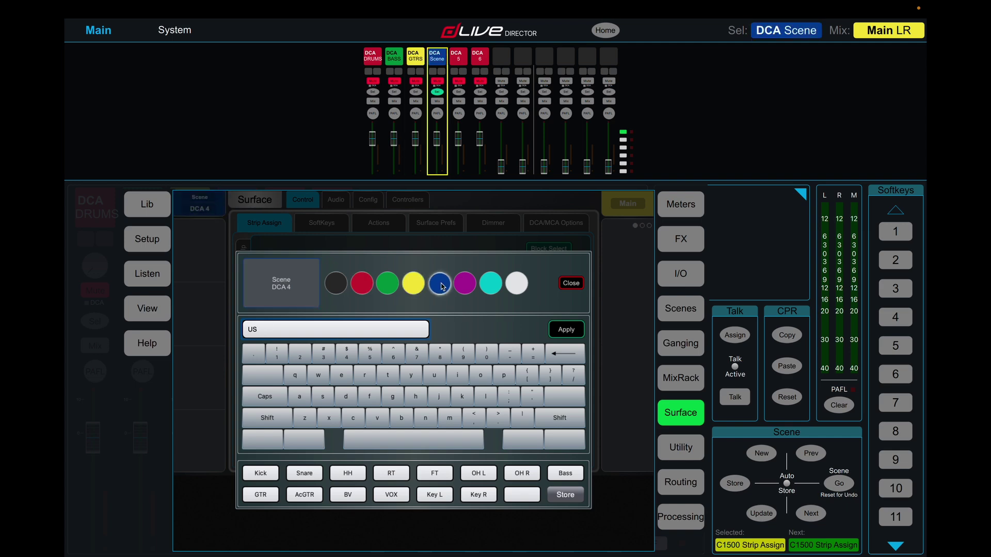
{"action": "type", "text": "DS"}
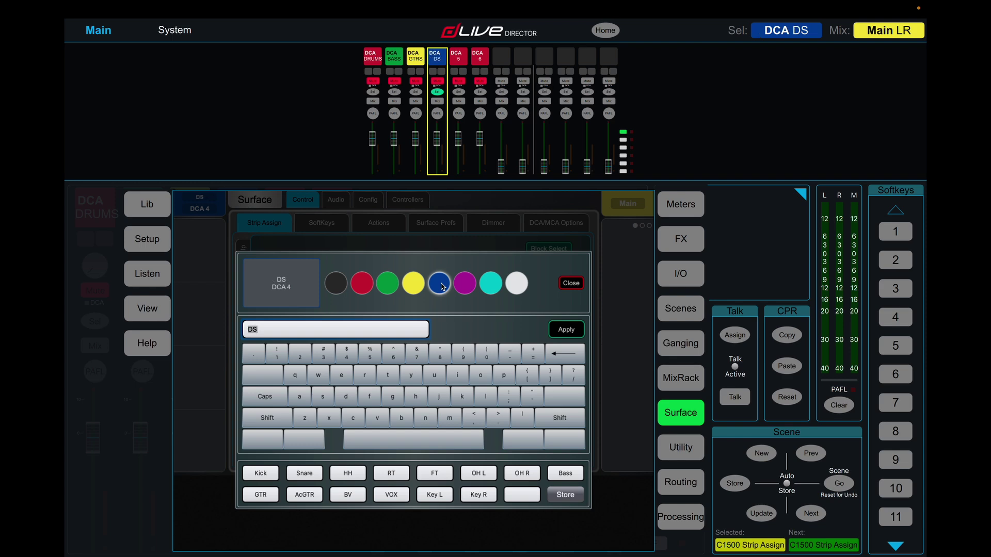
{"action": "key", "text": "Return"}
Name DCA 5 US in purple and DCA 6 VOX in cyan, then close the panel.
{"action": "type", "text": "U"}
{"action": "left_click", "coordinate": [467, 285]}
{"action": "type", "text": "S"}
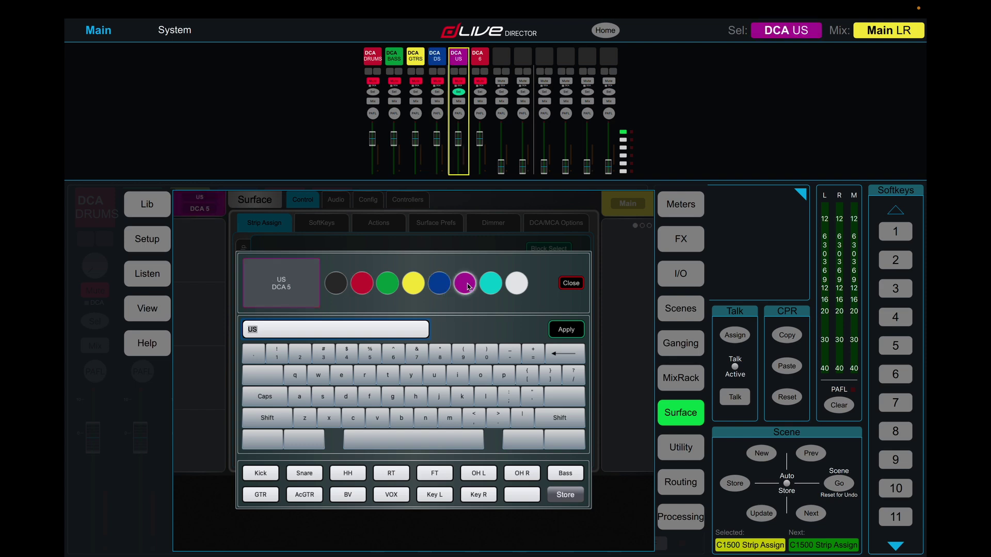
{"action": "key", "text": "Return"}
{"action": "type", "text": "VOX"}
{"action": "left_click", "coordinate": [490, 283]}
{"action": "key", "text": "Return"}
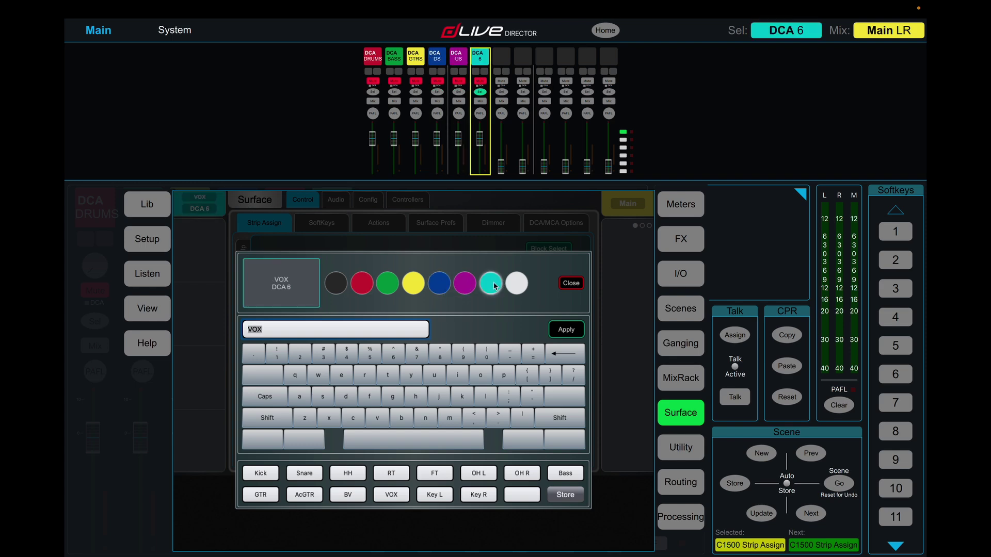
{"action": "left_click", "coordinate": [571, 283]}
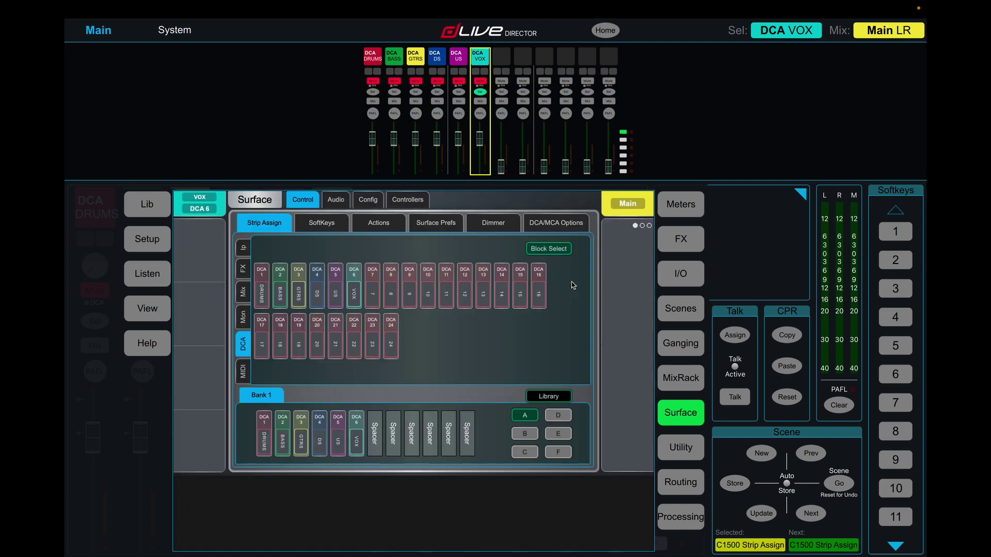
{"action": "left_click", "coordinate": [376, 62]}
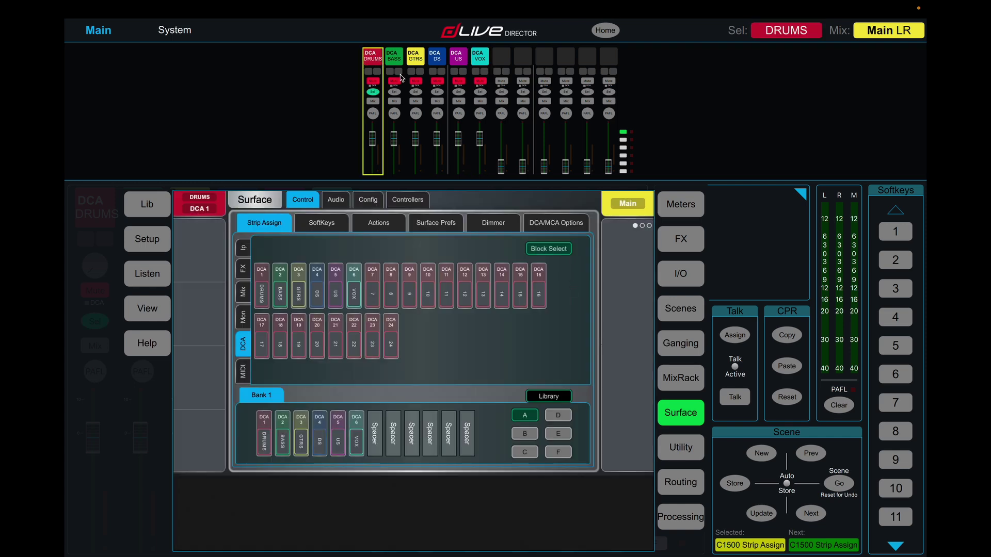
Assign the ten drum inputs, K IN through OH R, to the DRUMS DCA.
{"action": "left_click", "coordinate": [687, 484]}
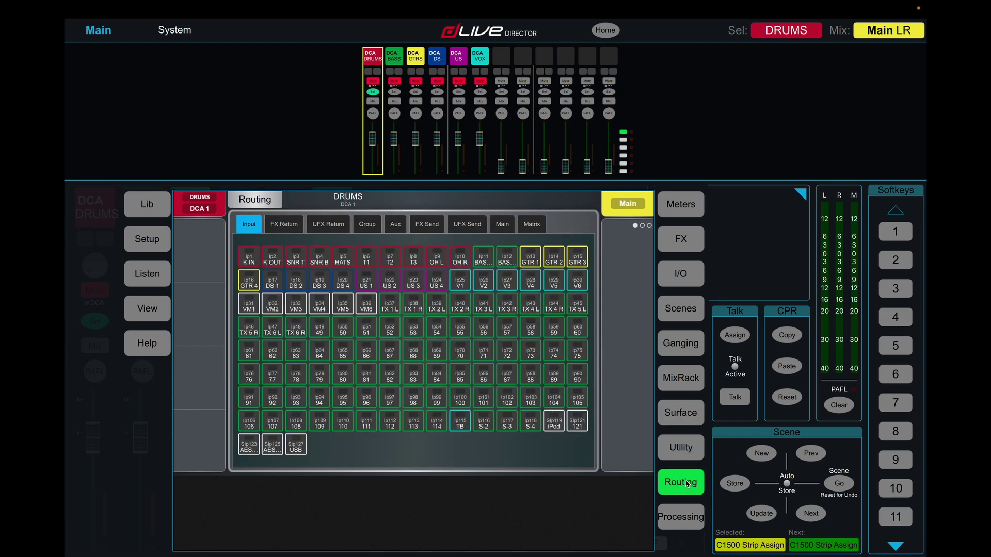
{"action": "left_click", "coordinate": [259, 264]}
{"action": "left_click", "coordinate": [274, 261]}
{"action": "left_click", "coordinate": [297, 262]}
{"action": "left_click", "coordinate": [321, 261]}
{"action": "left_click", "coordinate": [343, 259]}
{"action": "left_click", "coordinate": [366, 259]}
{"action": "left_click", "coordinate": [390, 260]}
{"action": "left_click", "coordinate": [413, 260]}
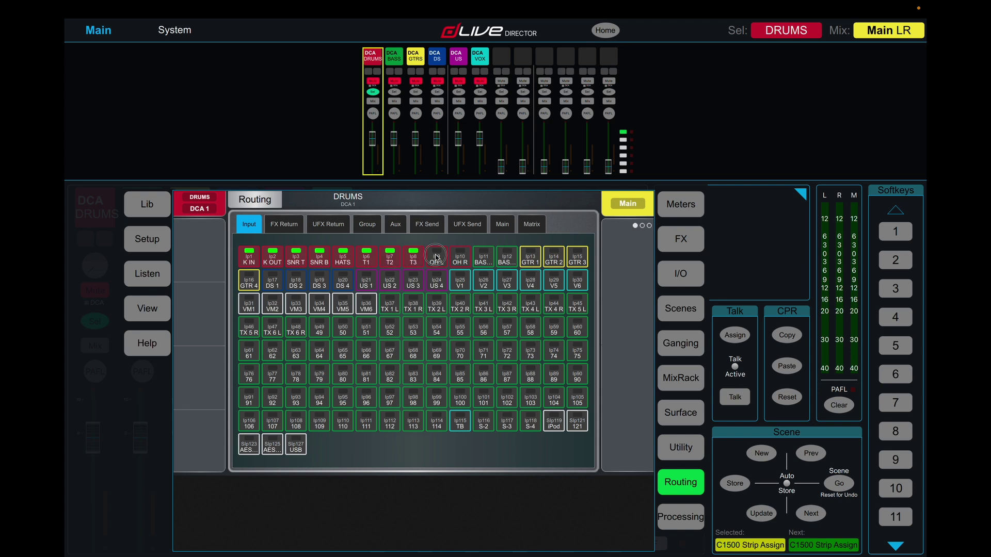
{"action": "left_click", "coordinate": [436, 256]}
{"action": "left_click", "coordinate": [457, 258]}
Assign inputs 11–12 to the BASS DCA and GTR 1–4 to the GTRS DCA.
{"action": "left_click", "coordinate": [395, 57]}
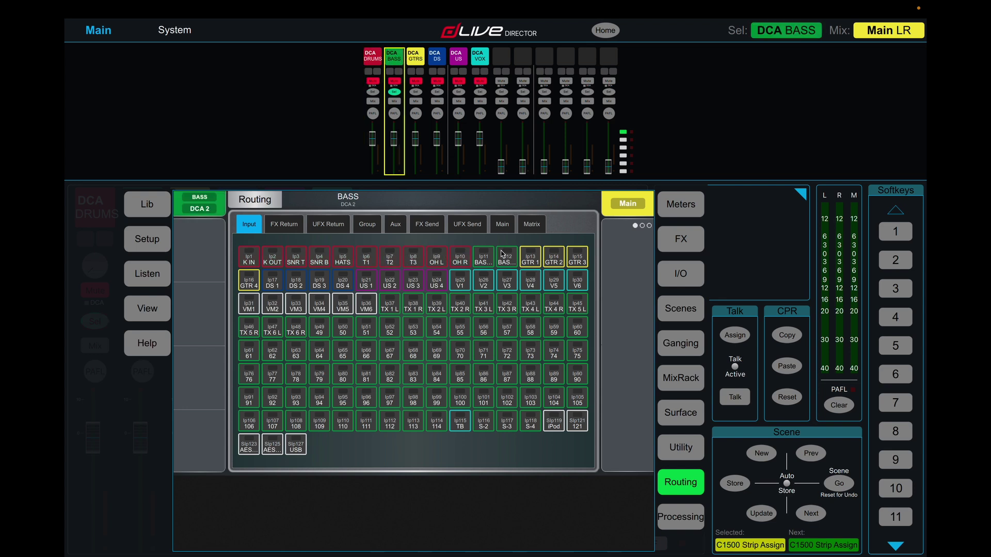
{"action": "left_click", "coordinate": [483, 257]}
{"action": "left_click", "coordinate": [506, 257]}
{"action": "left_click", "coordinate": [415, 56]}
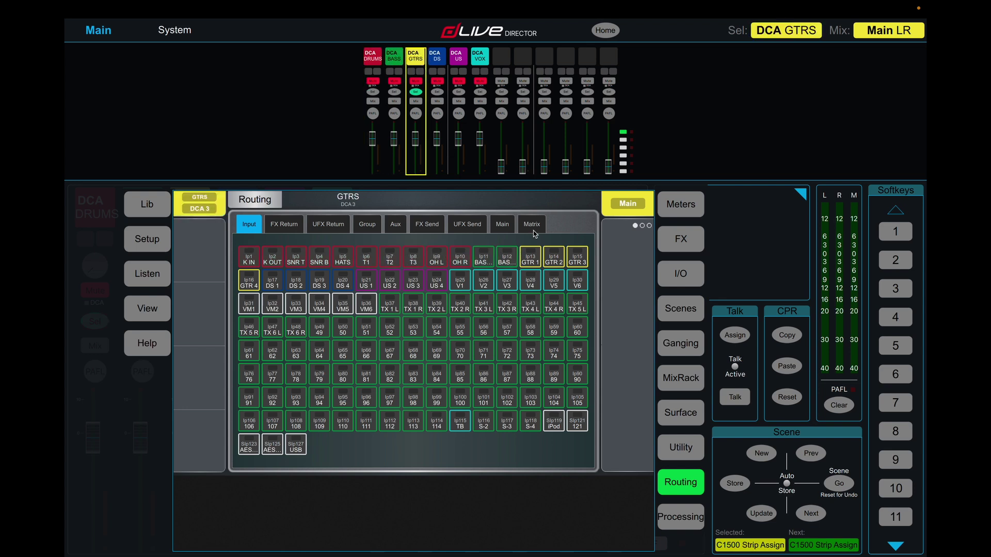
{"action": "left_click", "coordinate": [530, 256]}
{"action": "left_click", "coordinate": [553, 256]}
{"action": "left_click", "coordinate": [574, 258]}
{"action": "left_click", "coordinate": [250, 281]}
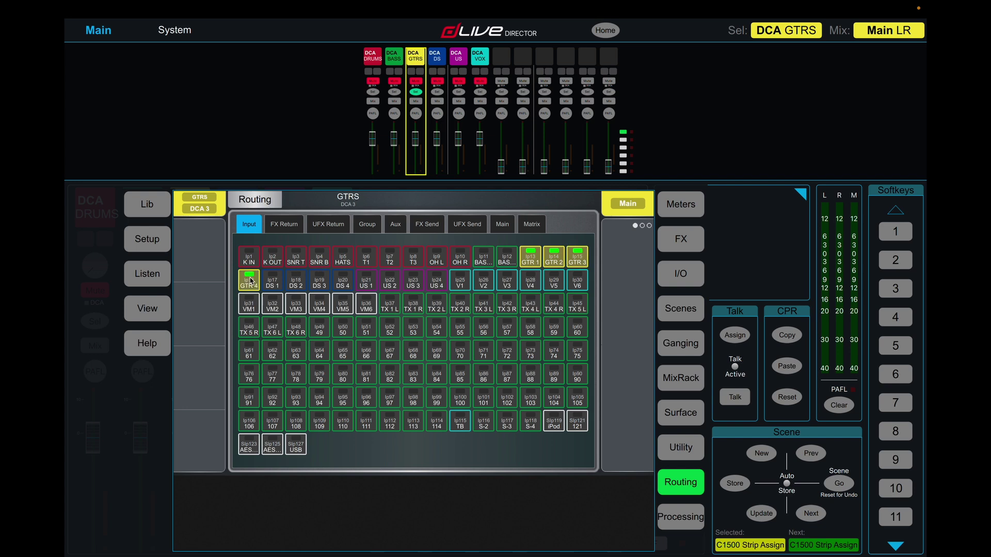
Assign DS 1–4 to the DS DCA and US 1–4 to the US DCA.
{"action": "left_click", "coordinate": [444, 55]}
{"action": "left_click", "coordinate": [273, 279]}
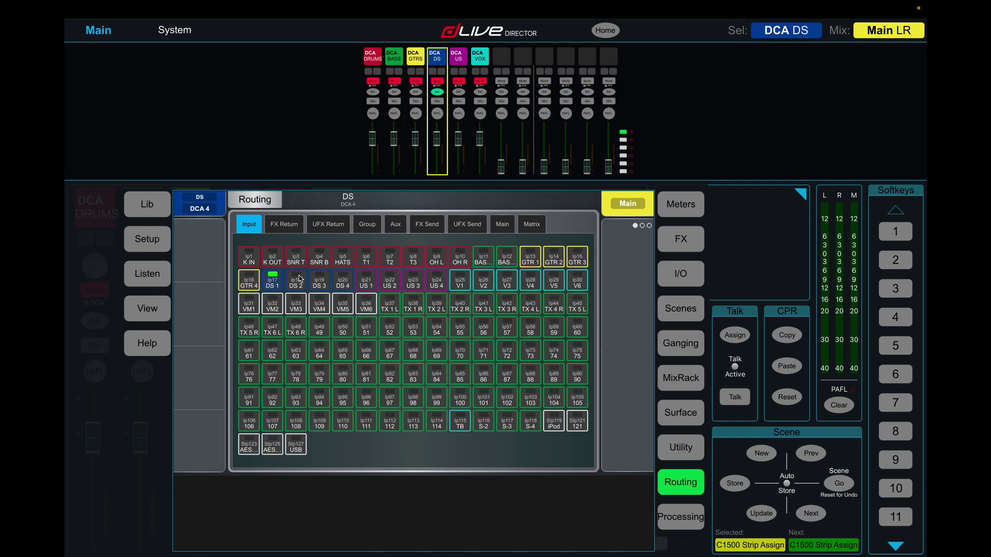
{"action": "left_click", "coordinate": [296, 279]}
{"action": "left_click", "coordinate": [320, 279]}
{"action": "left_click", "coordinate": [339, 279]}
{"action": "left_click", "coordinate": [458, 56]}
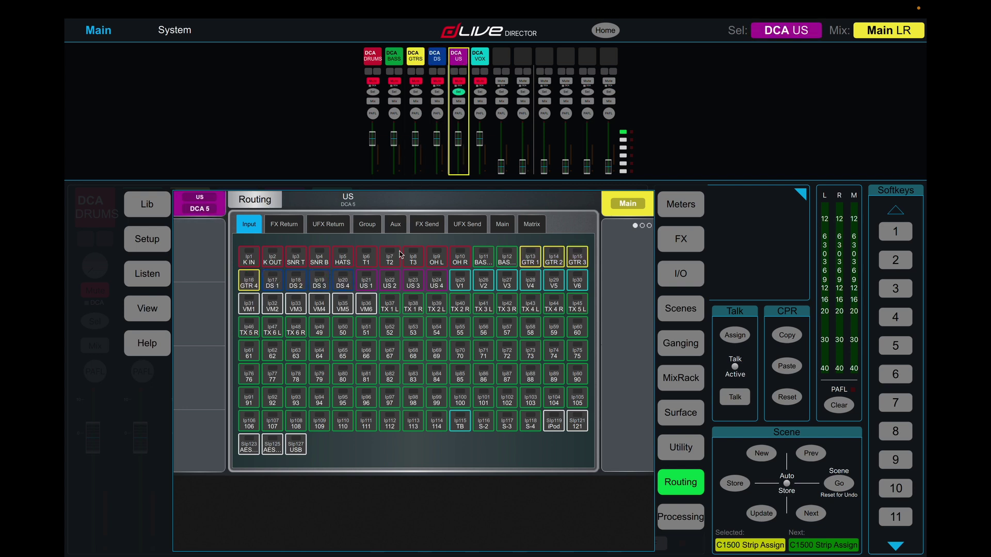
{"action": "left_click", "coordinate": [364, 288]}
{"action": "left_click", "coordinate": [390, 284]}
{"action": "left_click", "coordinate": [413, 284]}
{"action": "left_click", "coordinate": [437, 284]}
Assign V1–V6 to the VOX DCA and show the DCA Bank members overview.
{"action": "left_click", "coordinate": [480, 58]}
{"action": "left_click", "coordinate": [460, 284]}
{"action": "left_click", "coordinate": [484, 285]}
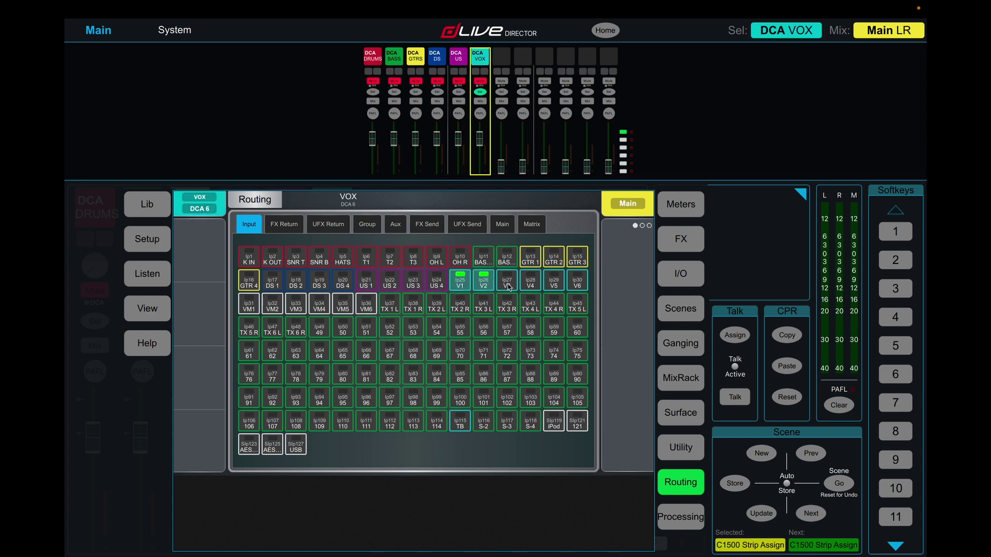
{"action": "left_click", "coordinate": [507, 285]}
{"action": "left_click", "coordinate": [527, 286]}
{"action": "left_click", "coordinate": [554, 285]}
{"action": "left_click", "coordinate": [574, 287]}
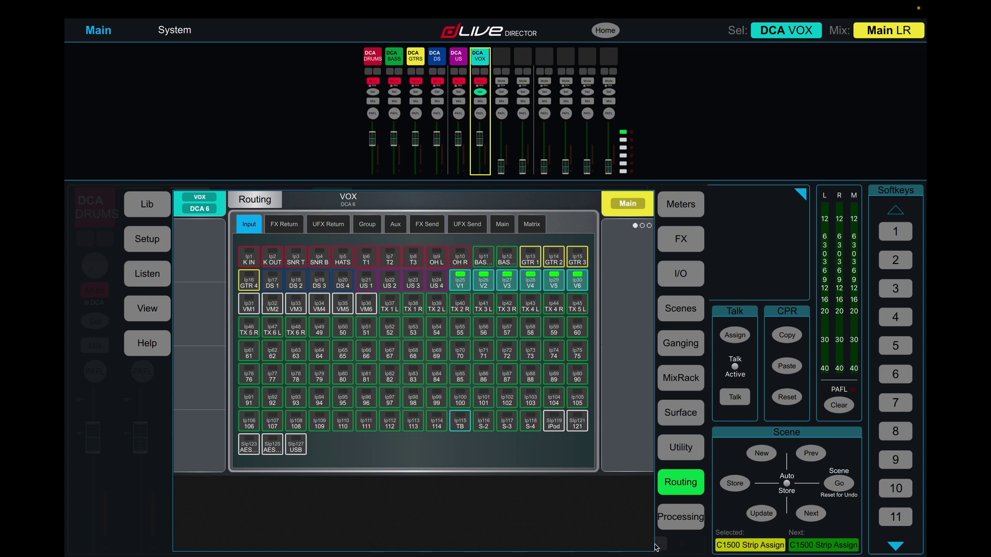
{"action": "left_click", "coordinate": [687, 521]}
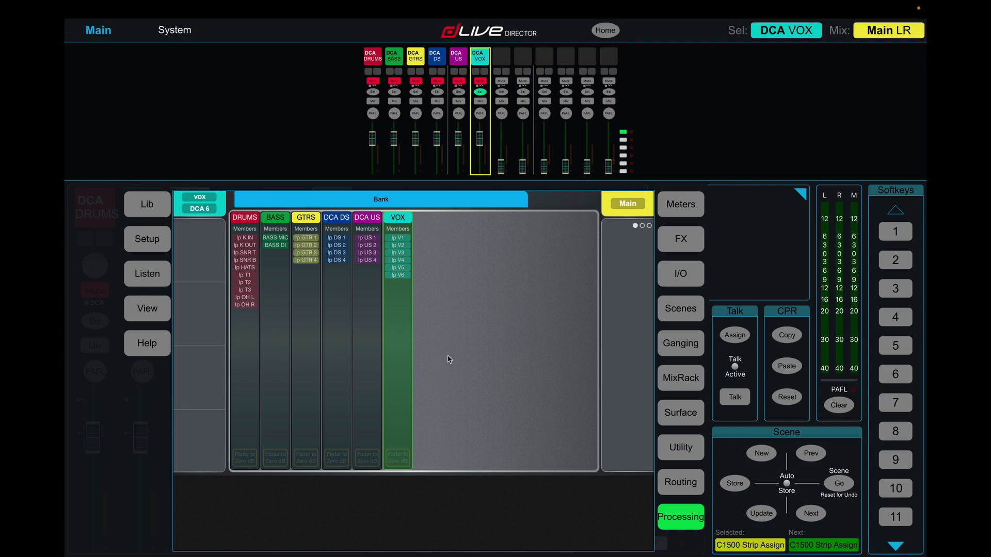
Set the DRUMS, BASS and GTRS DCA faders to 0 dB, confirming each.
{"action": "left_click", "coordinate": [698, 527]}
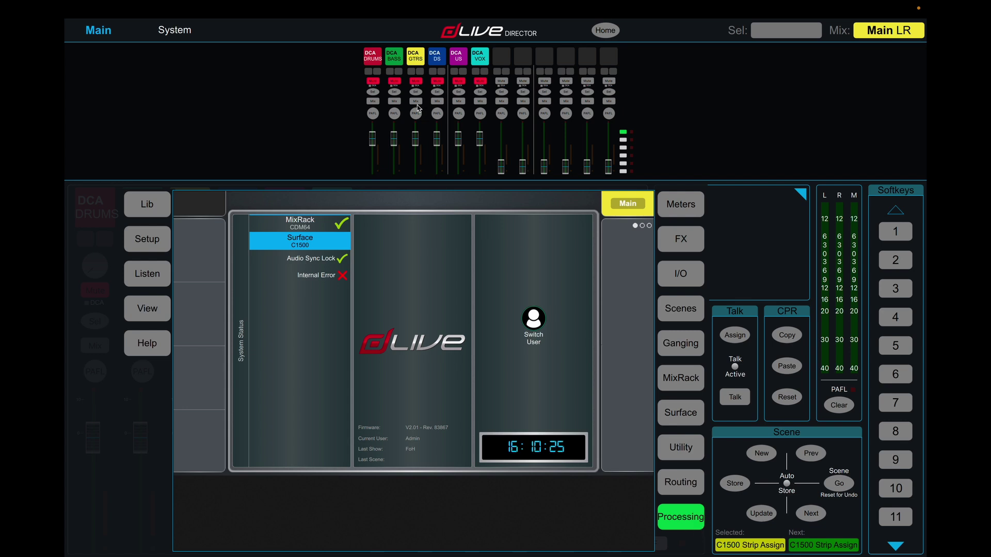
{"action": "left_click", "coordinate": [372, 57]}
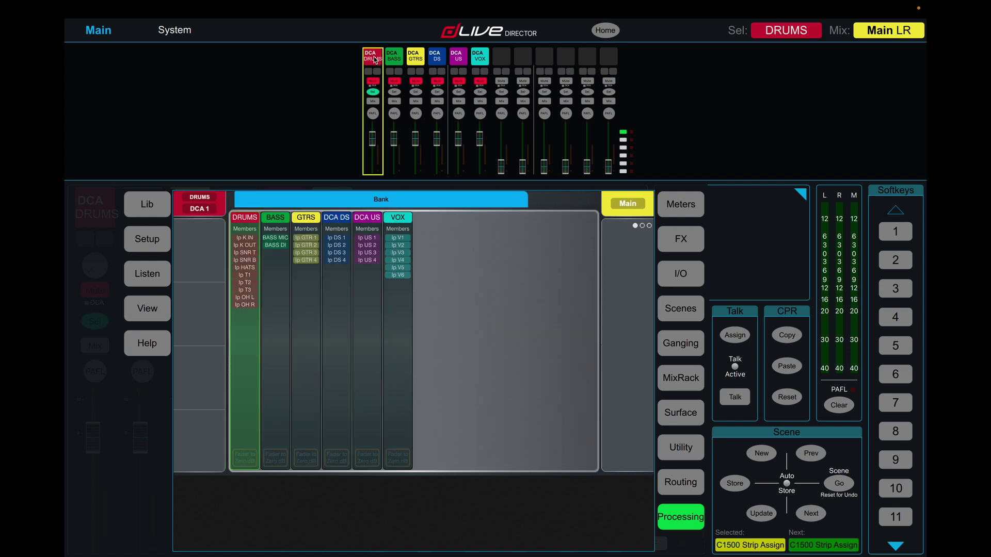
{"action": "left_click", "coordinate": [249, 461]}
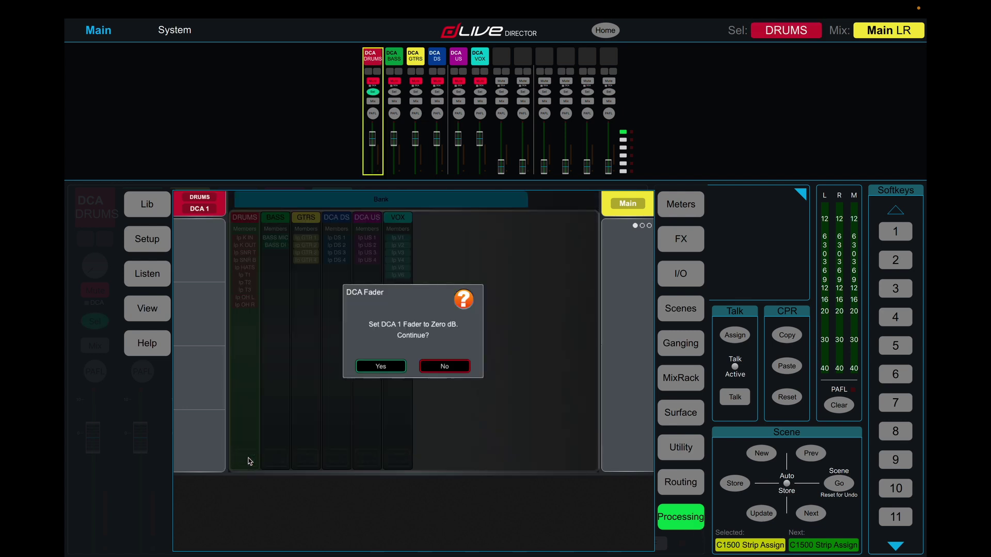
{"action": "left_click", "coordinate": [376, 368]}
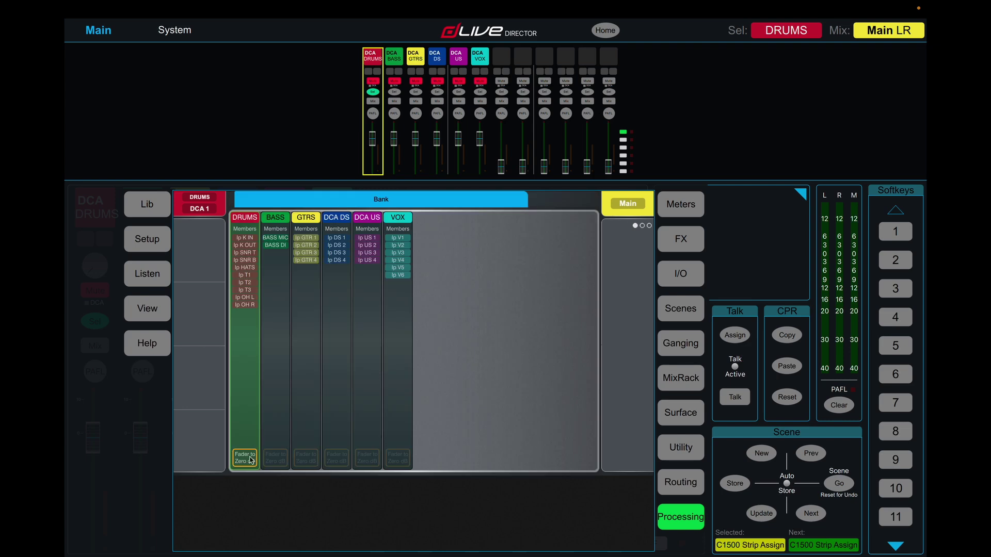
{"action": "left_click", "coordinate": [275, 458]}
{"action": "left_click", "coordinate": [387, 363]}
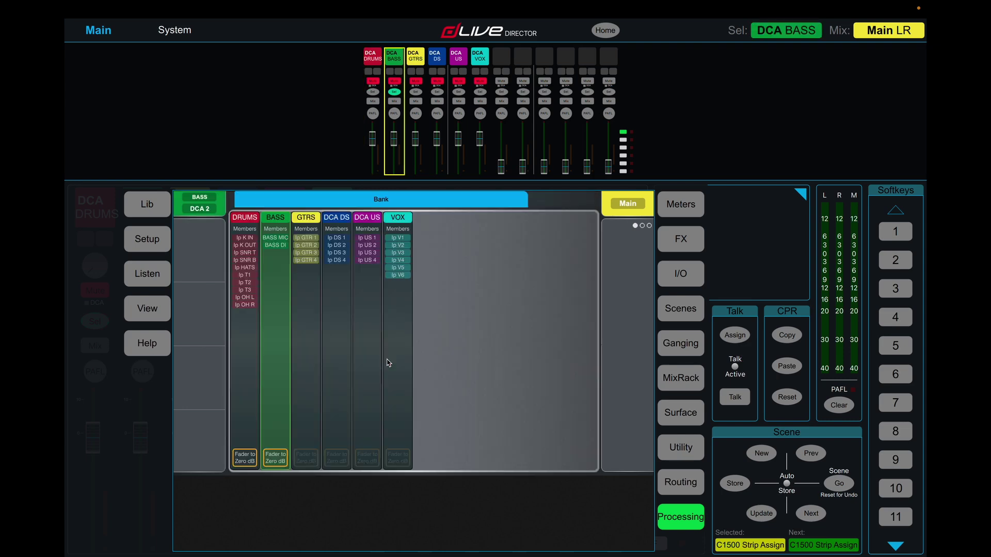
{"action": "left_click", "coordinate": [309, 463]}
{"action": "left_click", "coordinate": [382, 364]}
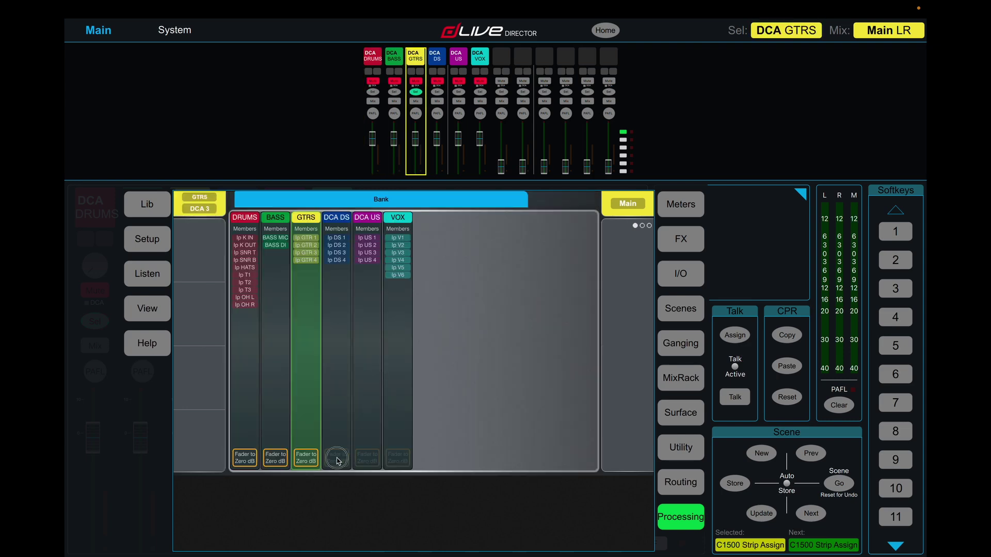
Set the DS, US and VOX DCA faders to 0 dB, confirming each.
{"action": "left_click", "coordinate": [337, 459]}
{"action": "left_click", "coordinate": [379, 365]}
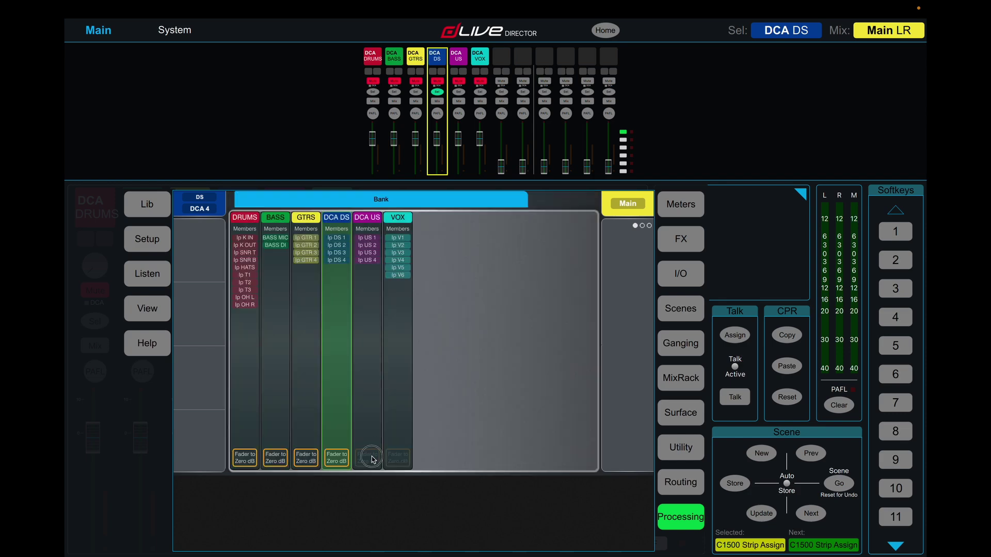
{"action": "left_click", "coordinate": [373, 459]}
{"action": "left_click", "coordinate": [395, 364]}
{"action": "left_click", "coordinate": [400, 459]}
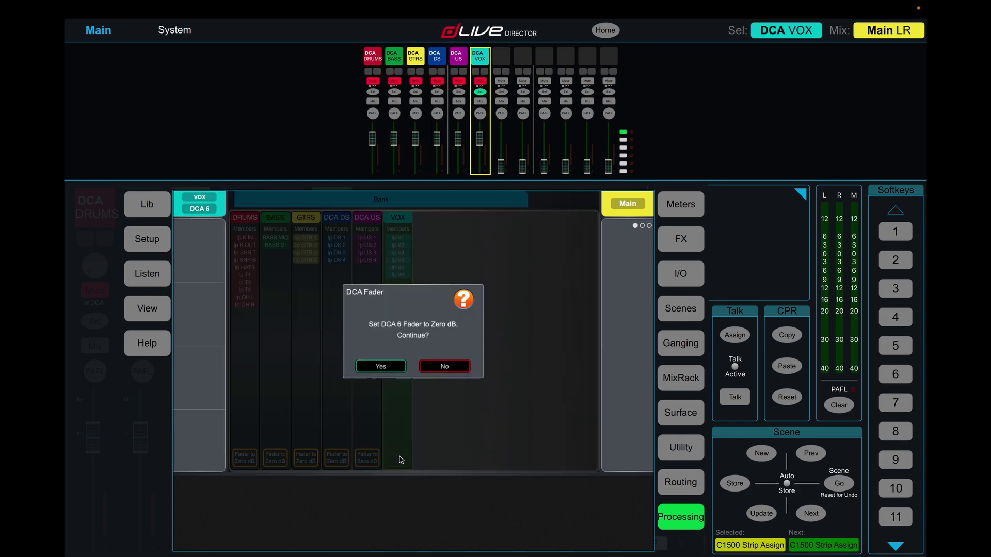
{"action": "left_click", "coordinate": [387, 366]}
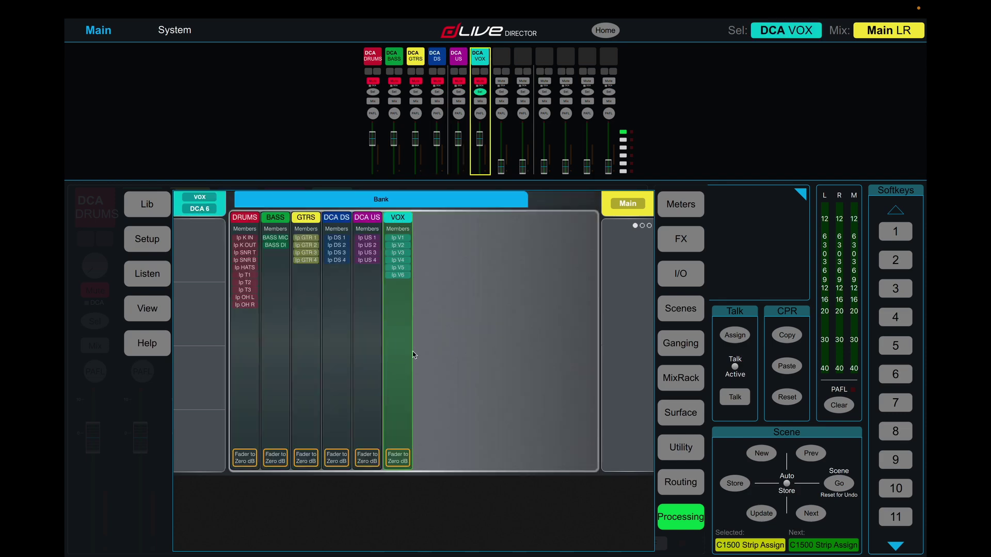
Turn on Spill Active in Surface DCA/MCA Options and return to the DCA strips.
{"action": "left_click", "coordinate": [685, 415]}
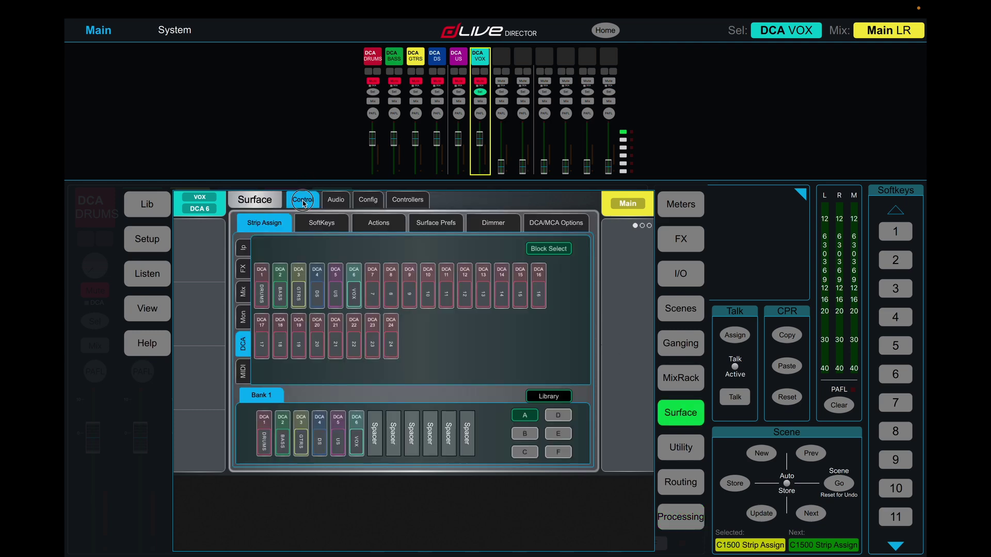
{"action": "left_click", "coordinate": [557, 226]}
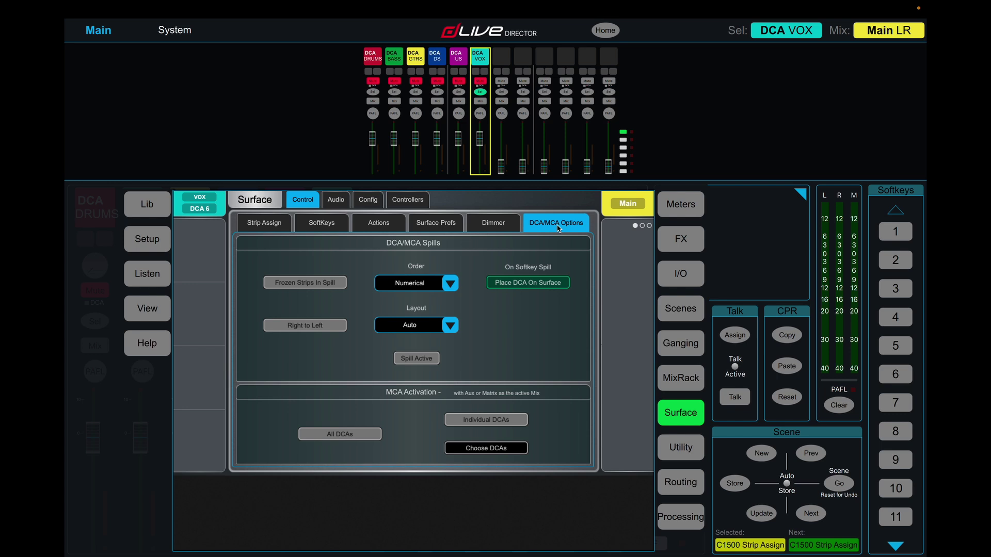
{"action": "left_click", "coordinate": [431, 359]}
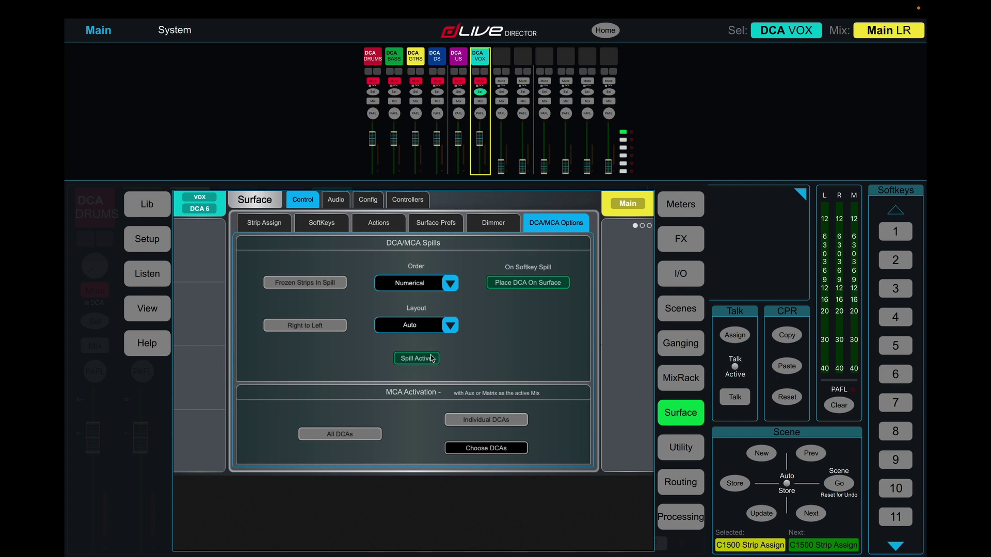
{"action": "left_click", "coordinate": [774, 199]}
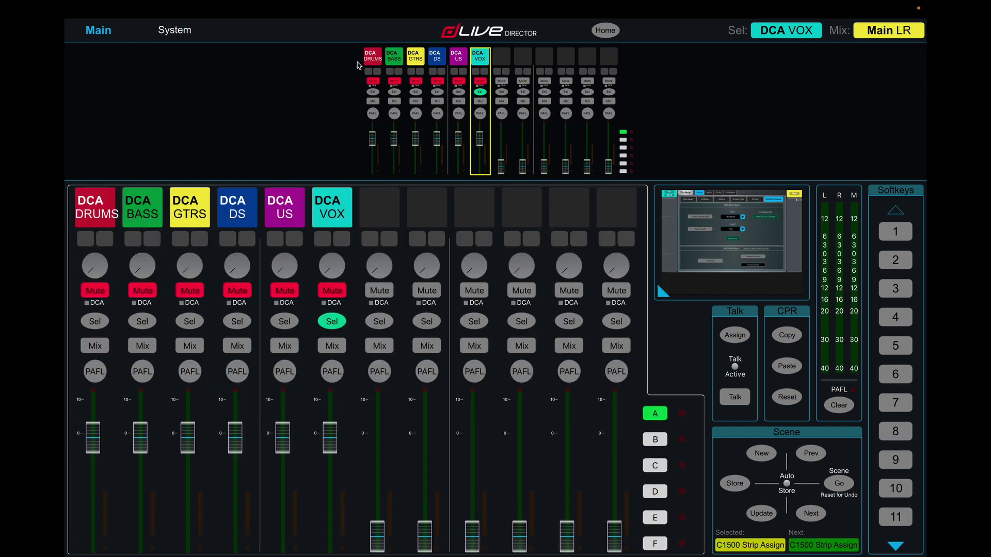
Make DRUMS the selected DCA, then spill and close its member inputs.
{"action": "left_click", "coordinate": [373, 93]}
{"action": "left_click", "coordinate": [394, 92]}
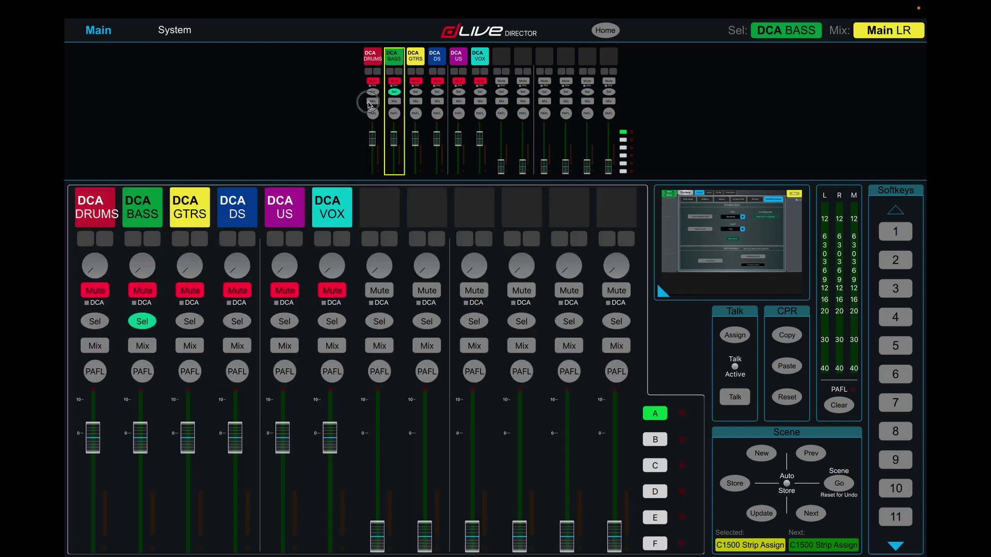
{"action": "left_click", "coordinate": [372, 92]}
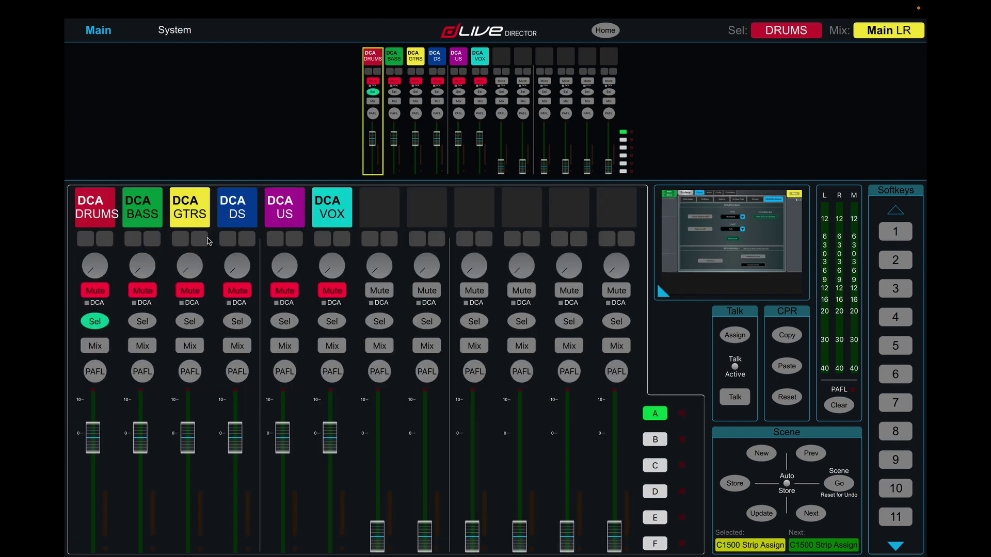
{"action": "left_click", "coordinate": [98, 345]}
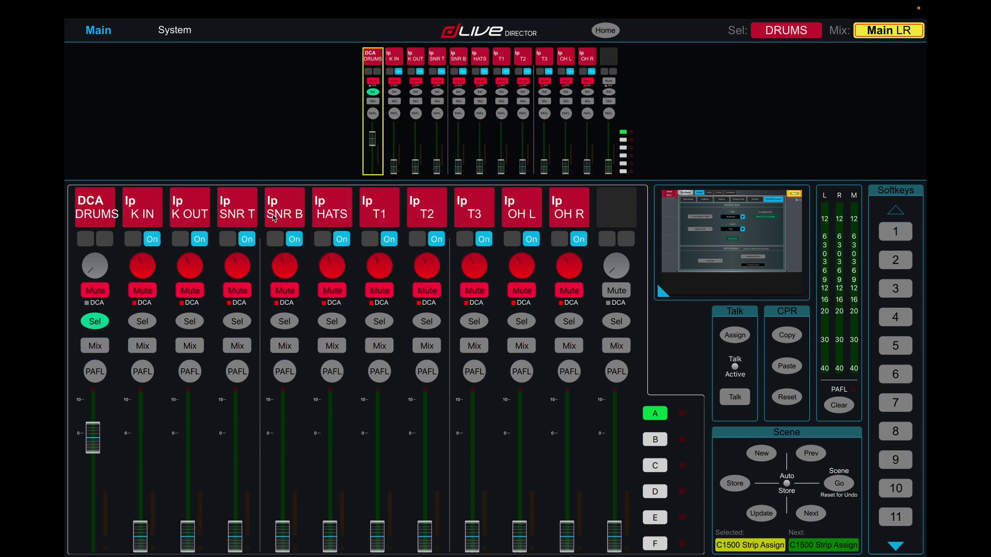
{"action": "left_click", "coordinate": [98, 346]}
Spill and close BASS, GTRS, DS, US and VOX in turn to show their members.
{"action": "left_click", "coordinate": [144, 346]}
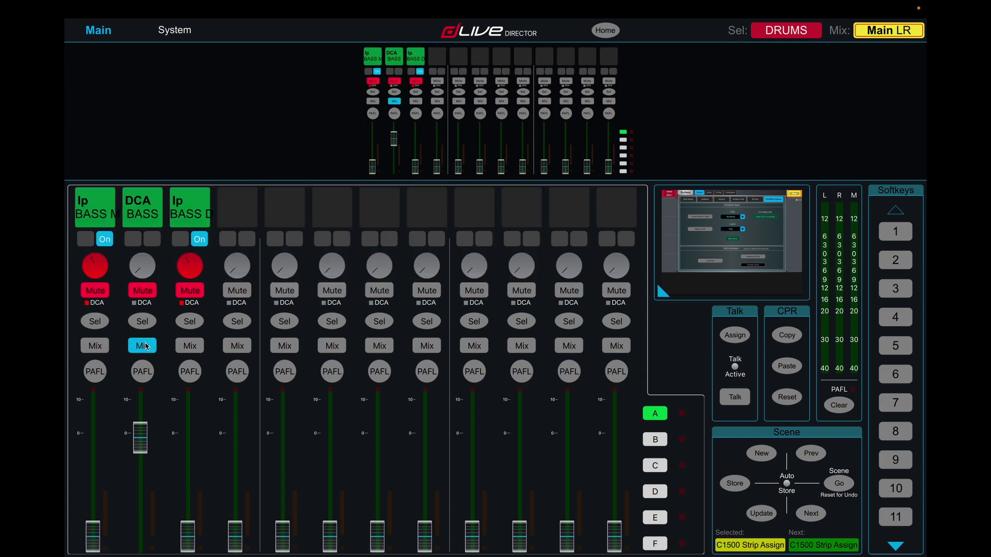
{"action": "left_click", "coordinate": [145, 346]}
{"action": "left_click", "coordinate": [189, 346]}
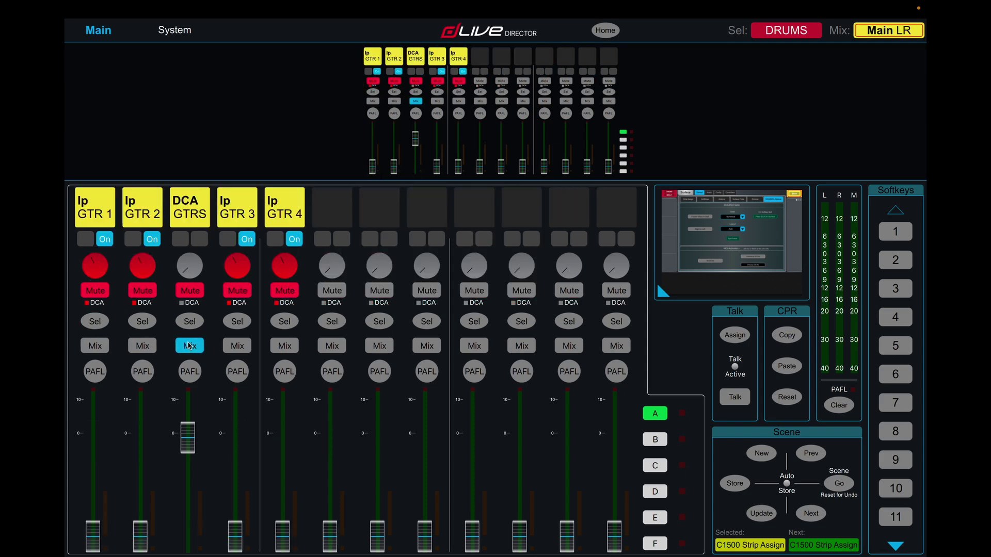
{"action": "left_click", "coordinate": [190, 346]}
{"action": "left_click", "coordinate": [237, 346]}
{"action": "left_click", "coordinate": [236, 346]}
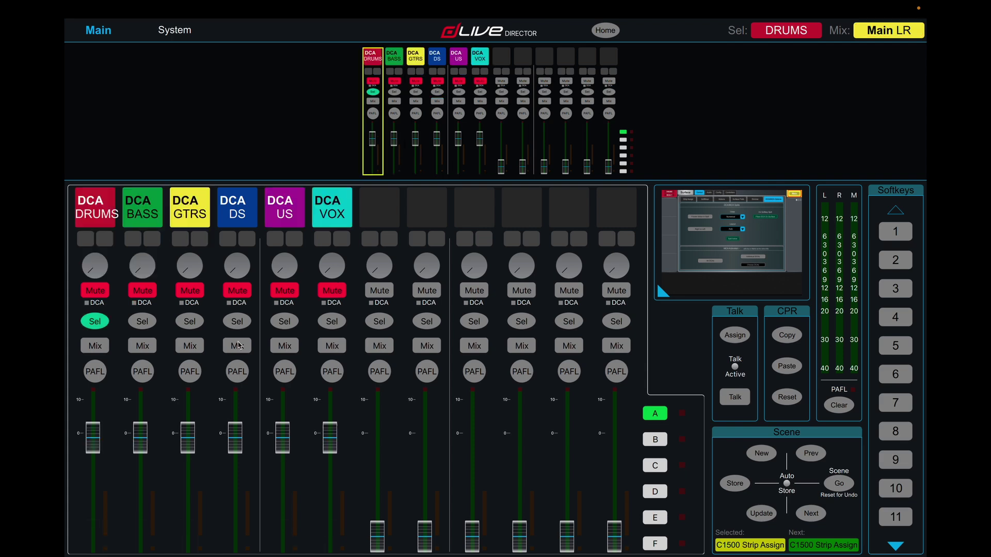
{"action": "left_click", "coordinate": [285, 346]}
{"action": "left_click", "coordinate": [286, 346]}
{"action": "left_click", "coordinate": [332, 346]}
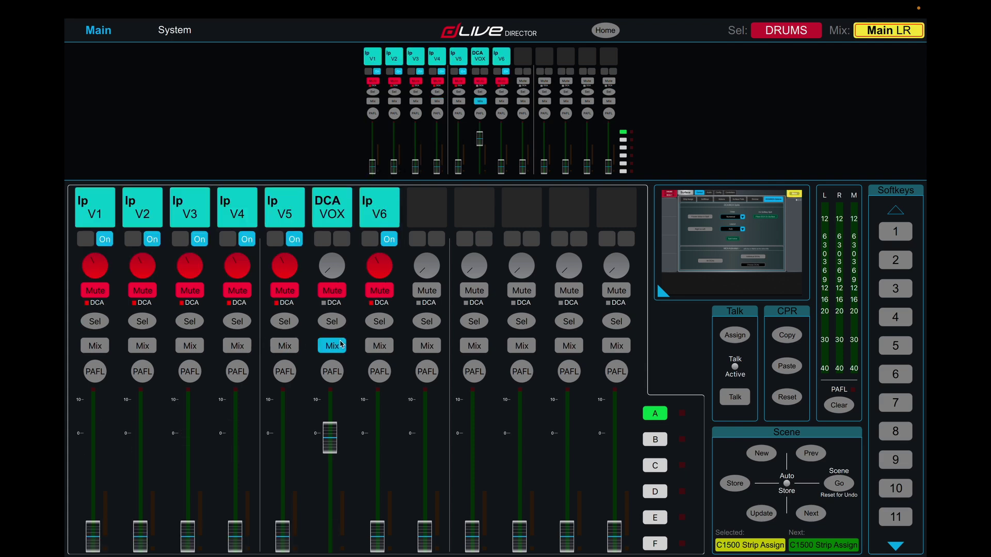
{"action": "left_click", "coordinate": [341, 345]}
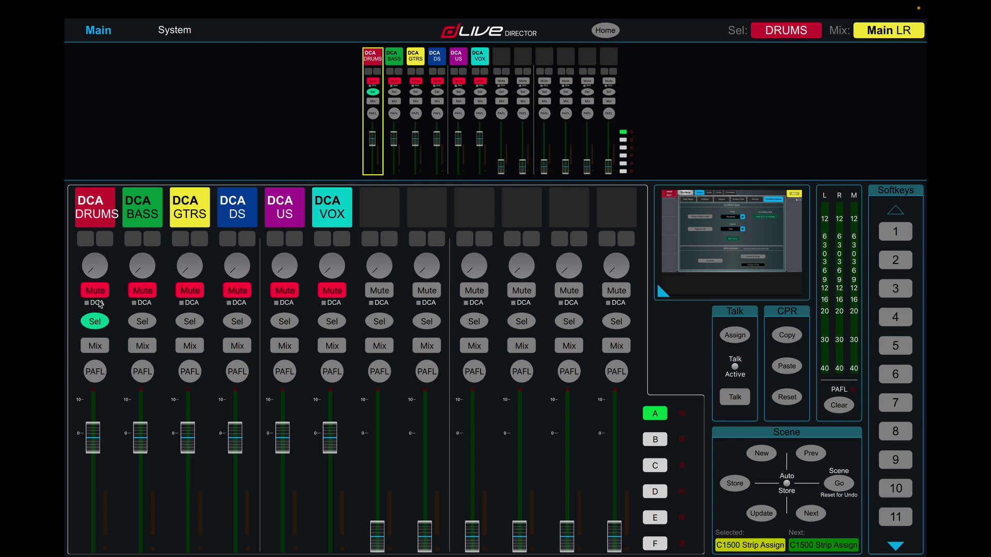
Spill and unspill DRUMS, BASS and GTRS, then spill DRUMS again.
{"action": "left_click", "coordinate": [101, 349]}
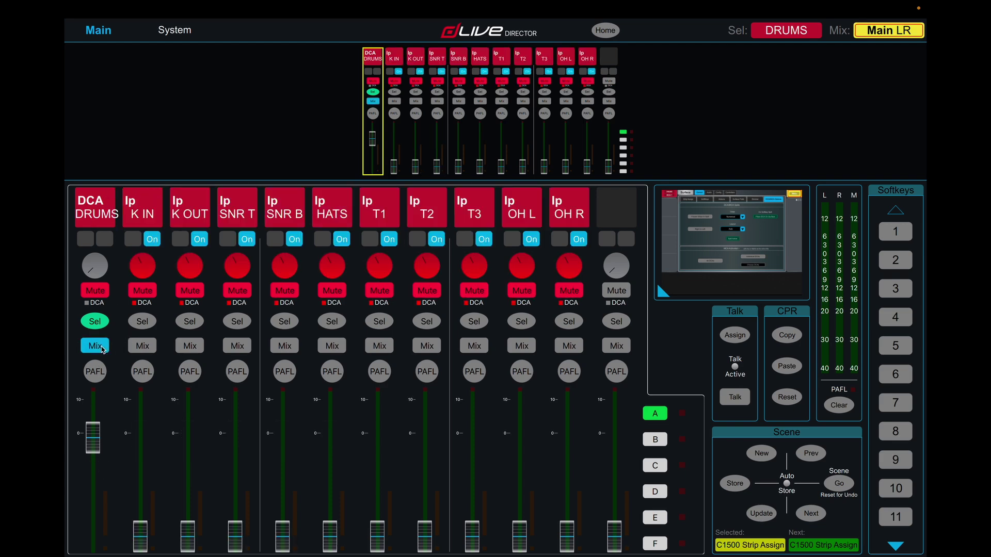
{"action": "left_click", "coordinate": [102, 349]}
{"action": "left_click", "coordinate": [134, 344]}
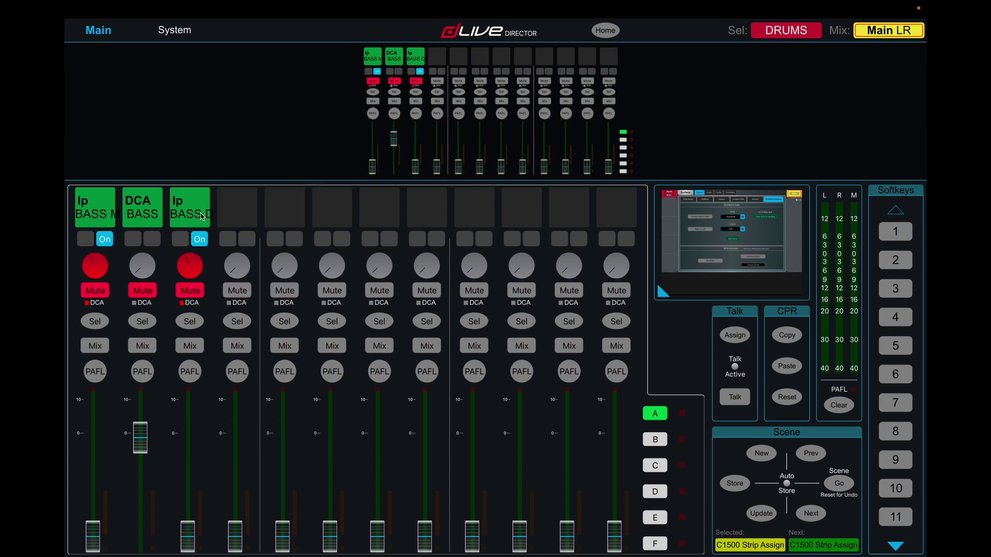
{"action": "left_click", "coordinate": [142, 345]}
{"action": "left_click", "coordinate": [191, 346]}
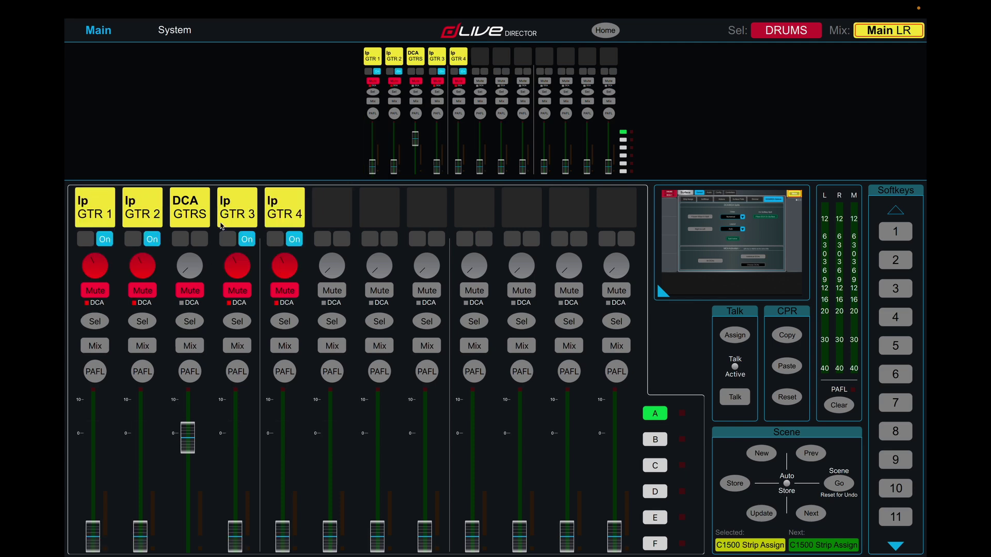
{"action": "left_click", "coordinate": [193, 349]}
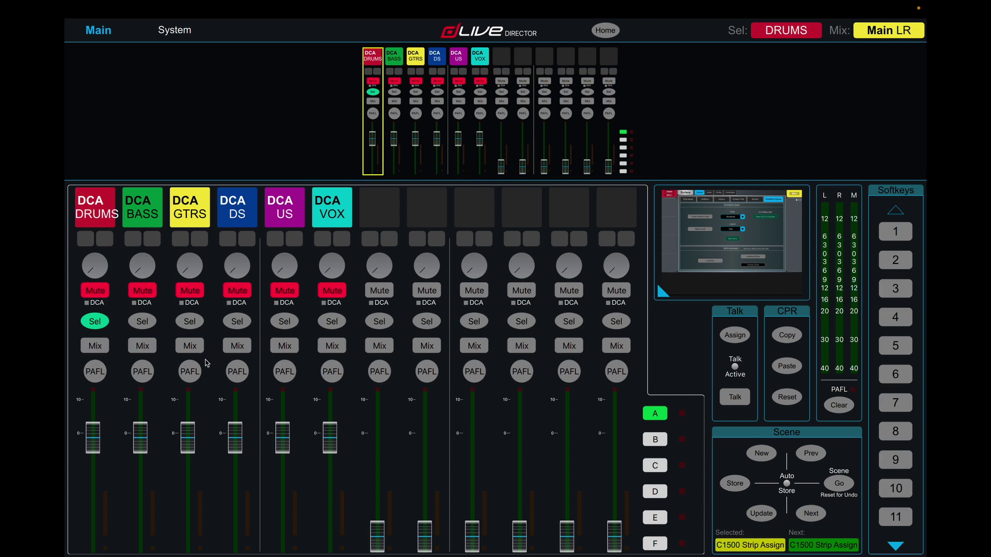
{"action": "left_click", "coordinate": [99, 345]}
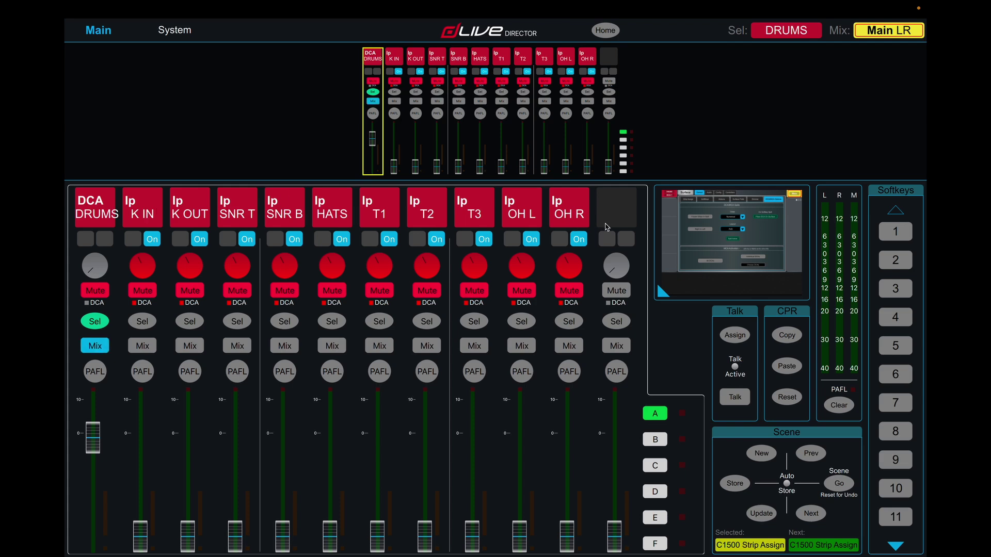
Browse layers B through F, then return to layer A's six DCA strips.
{"action": "left_click", "coordinate": [656, 440]}
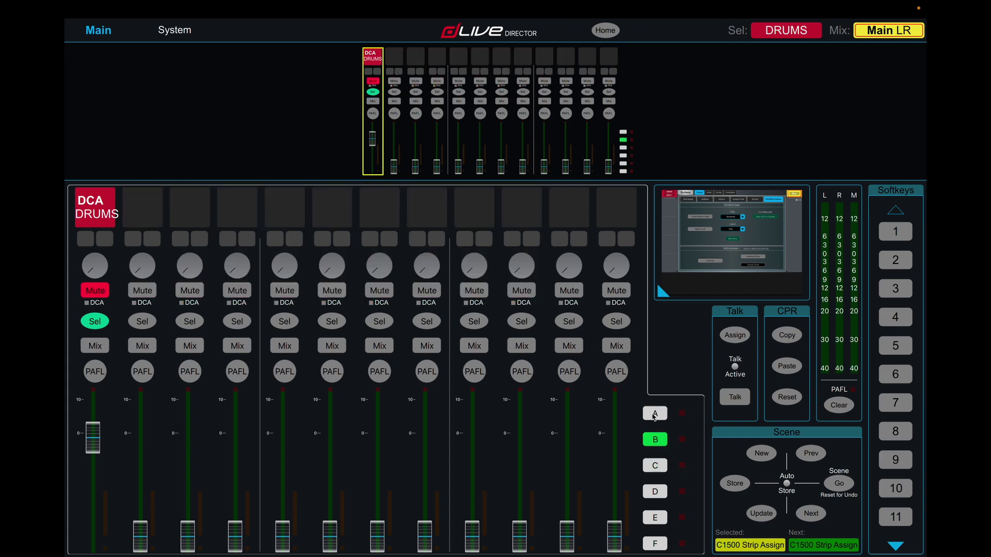
{"action": "left_click", "coordinate": [654, 415]}
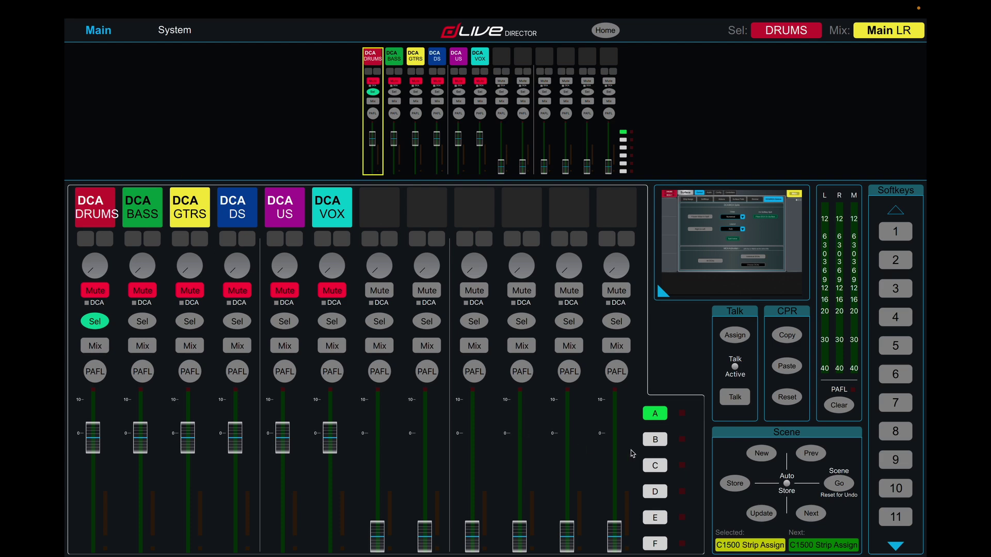
{"action": "left_click", "coordinate": [652, 442]}
{"action": "left_click", "coordinate": [655, 466]}
{"action": "left_click", "coordinate": [655, 491]}
{"action": "left_click", "coordinate": [655, 518]}
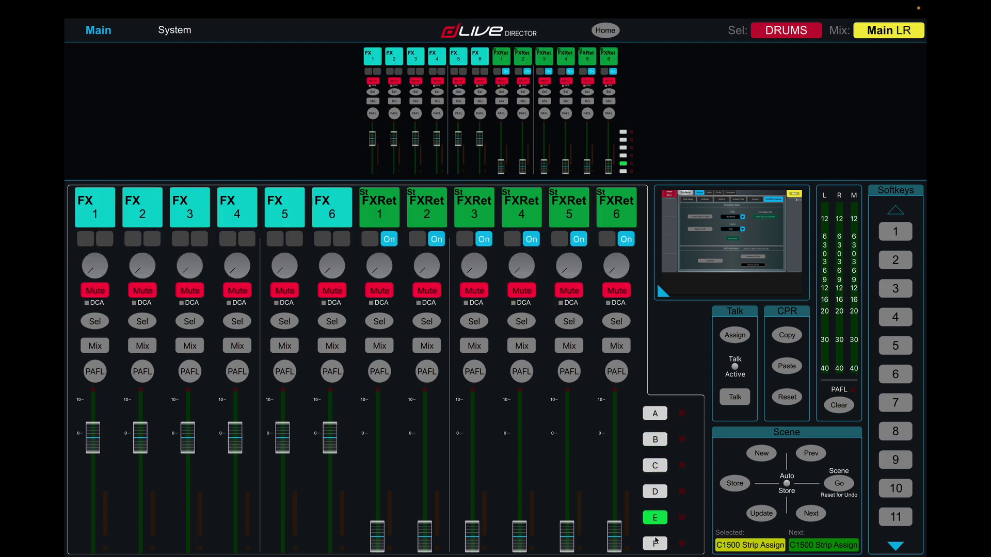
{"action": "left_click", "coordinate": [655, 543]}
{"action": "left_click", "coordinate": [656, 414]}
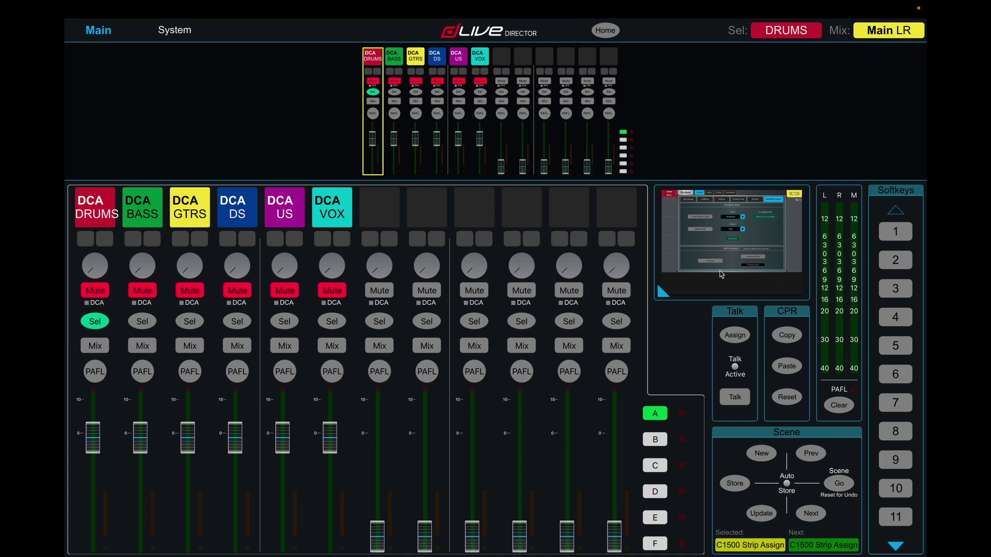
In Strip Assign's Mix tab, place StGrp 1, Grp 1, StGrp 2 and Grp 2 after the DCAs.
{"action": "left_click", "coordinate": [742, 252]}
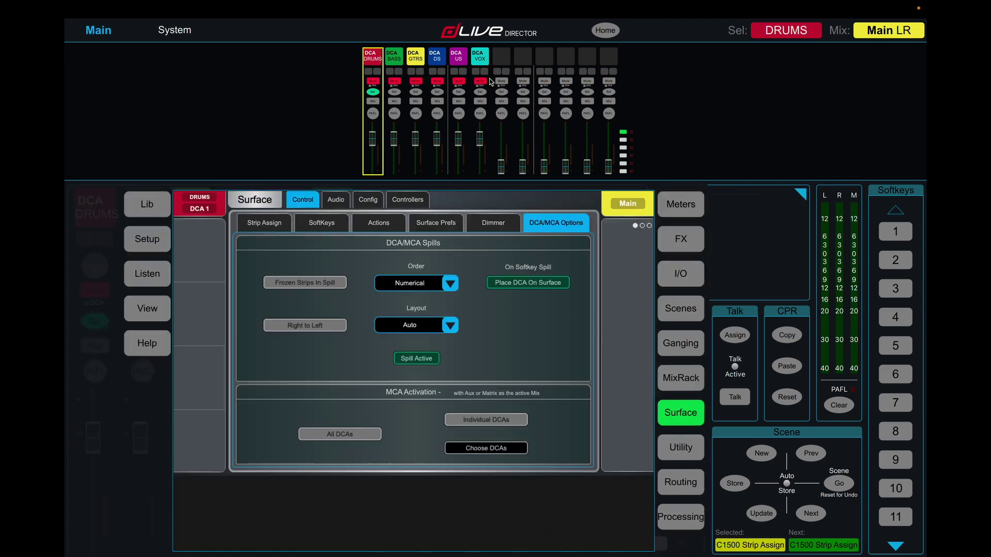
{"action": "left_click", "coordinate": [280, 223]}
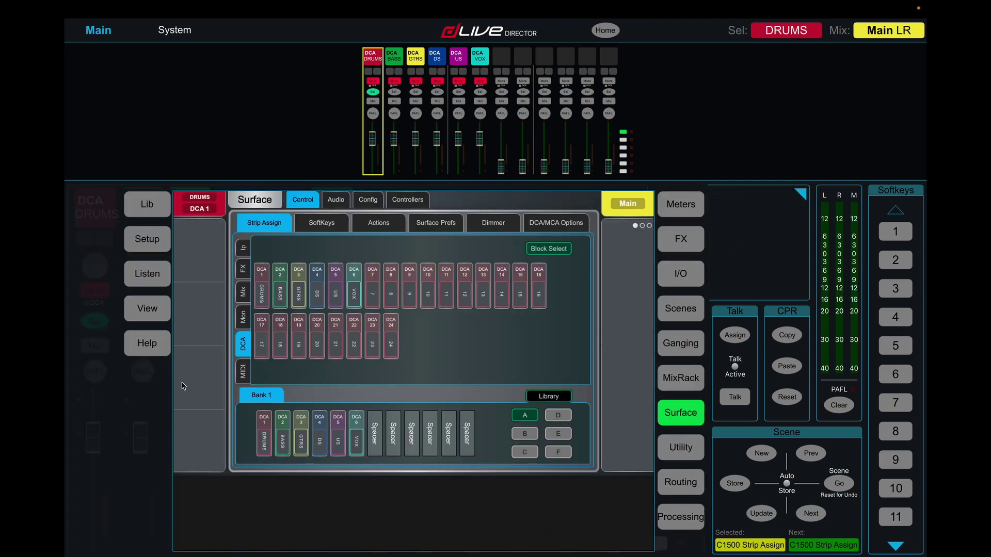
{"action": "left_click", "coordinate": [244, 293]}
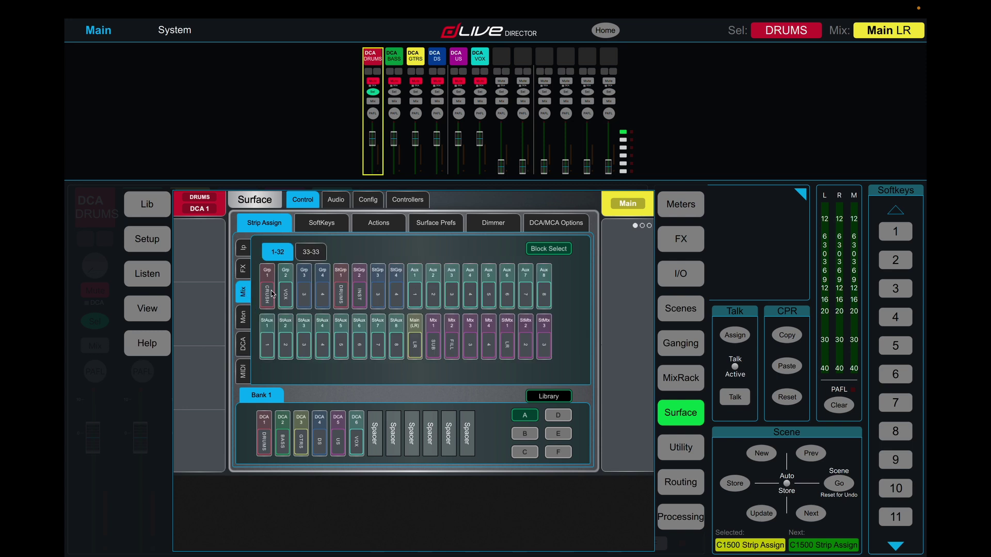
{"action": "left_click", "coordinate": [344, 284]}
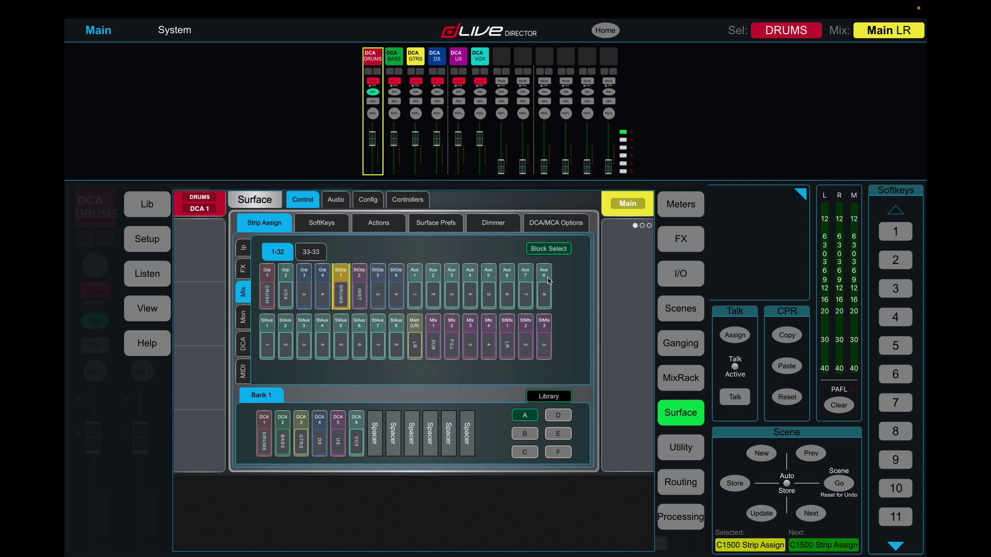
{"action": "left_click", "coordinate": [549, 248]}
{"action": "left_click_drag", "start_coordinate": [341, 289], "coordinate": [375, 397]}
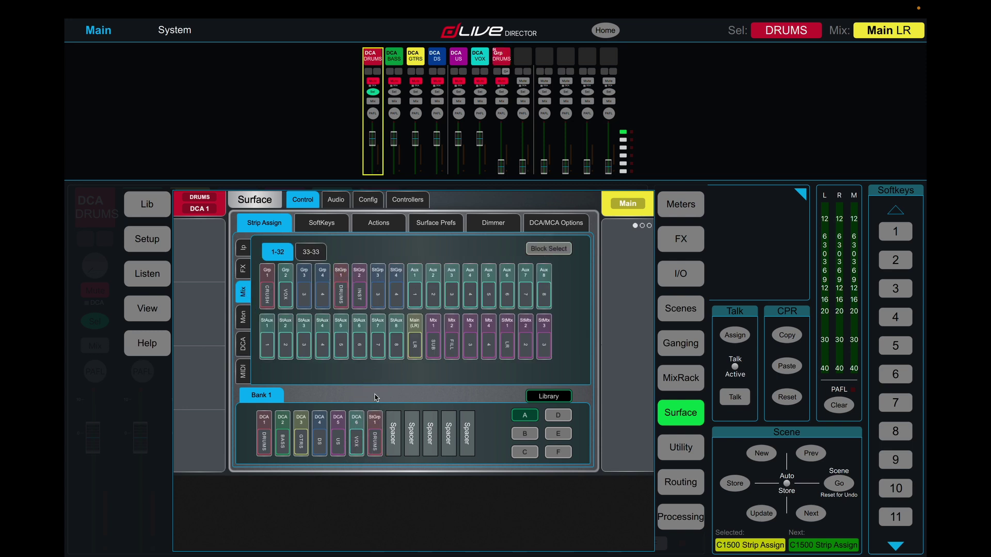
{"action": "left_click_drag", "start_coordinate": [273, 296], "coordinate": [393, 432]}
{"action": "left_click_drag", "start_coordinate": [362, 282], "coordinate": [411, 434]}
{"action": "left_click_drag", "start_coordinate": [285, 291], "coordinate": [441, 417]}
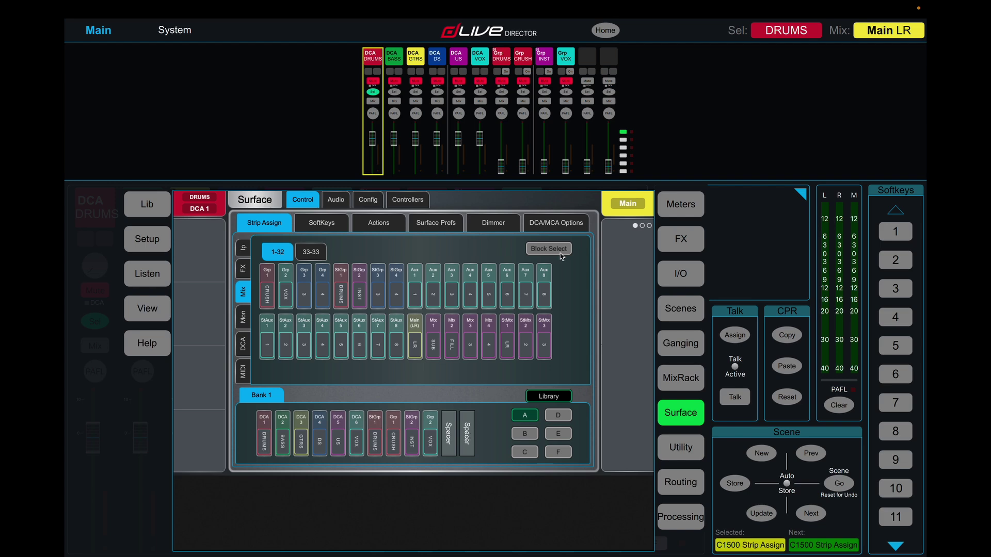
{"action": "left_click", "coordinate": [753, 206]}
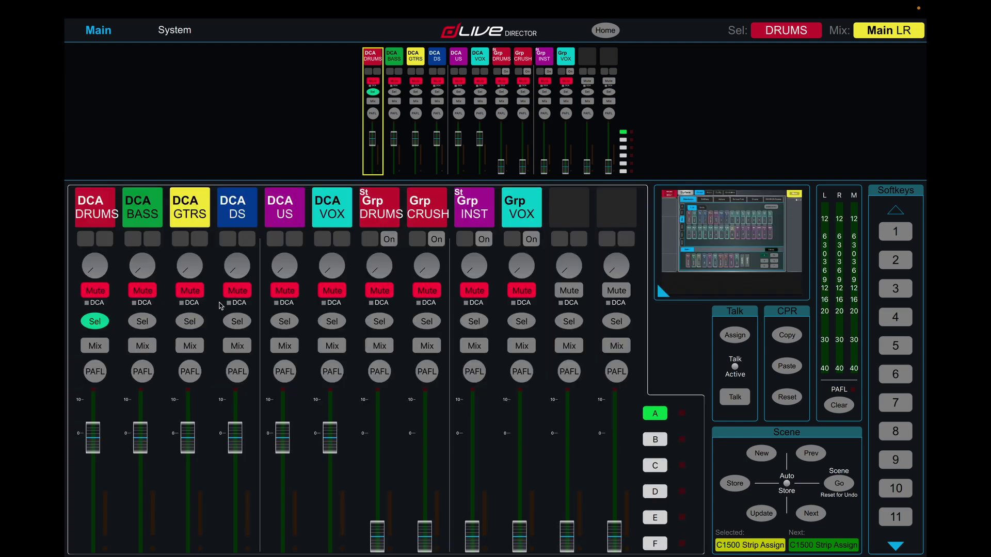